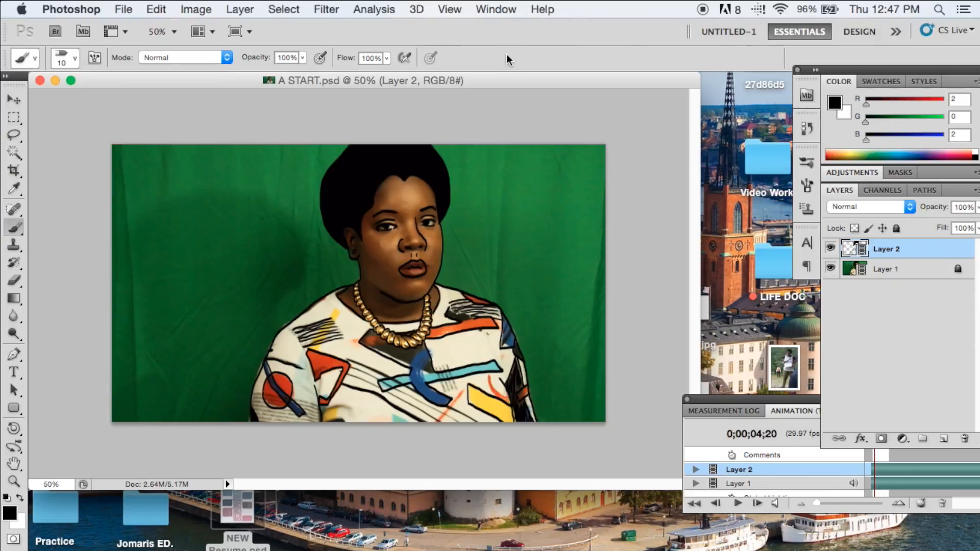
# Compare the line drawing on Layer 2 with and without the Layer 1 footage visible beneath it
pyautogui.moveTo(757, 396); pyautogui.dragTo(712, 433)
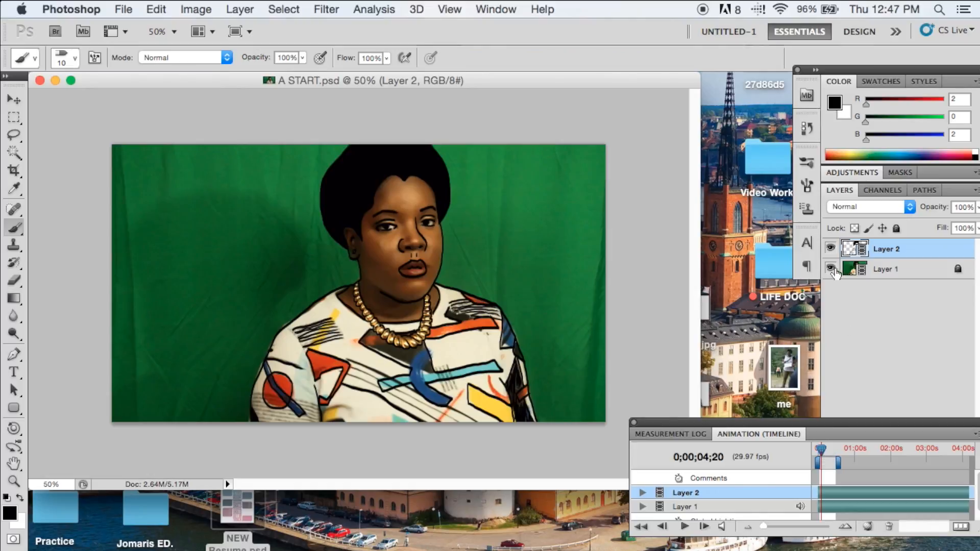
pyautogui.click(830, 269)
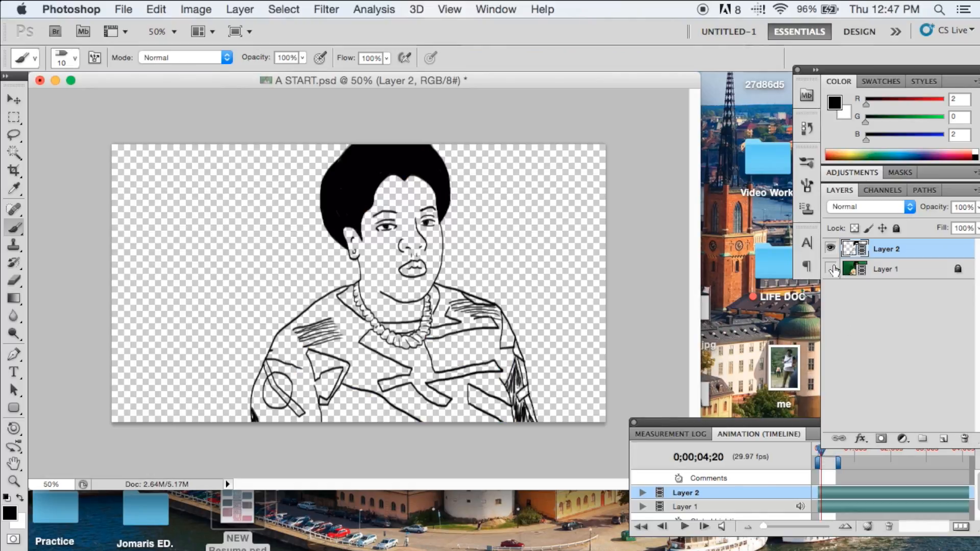
pyautogui.click(832, 269)
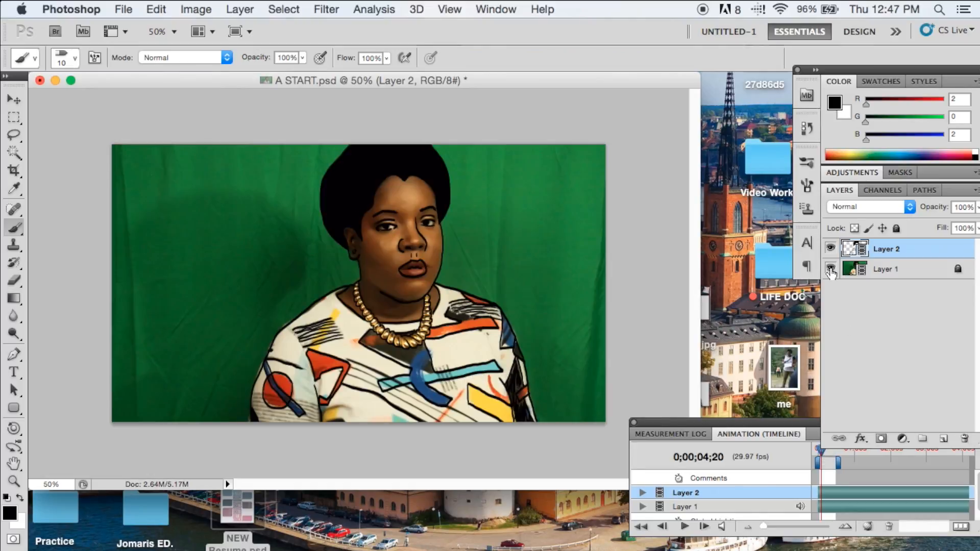
pyautogui.click(831, 269)
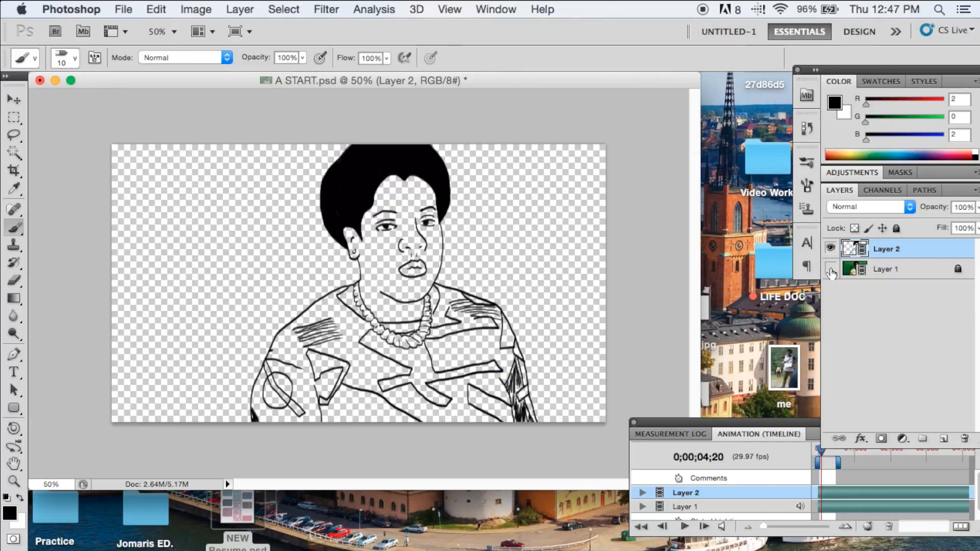
pyautogui.click(831, 269)
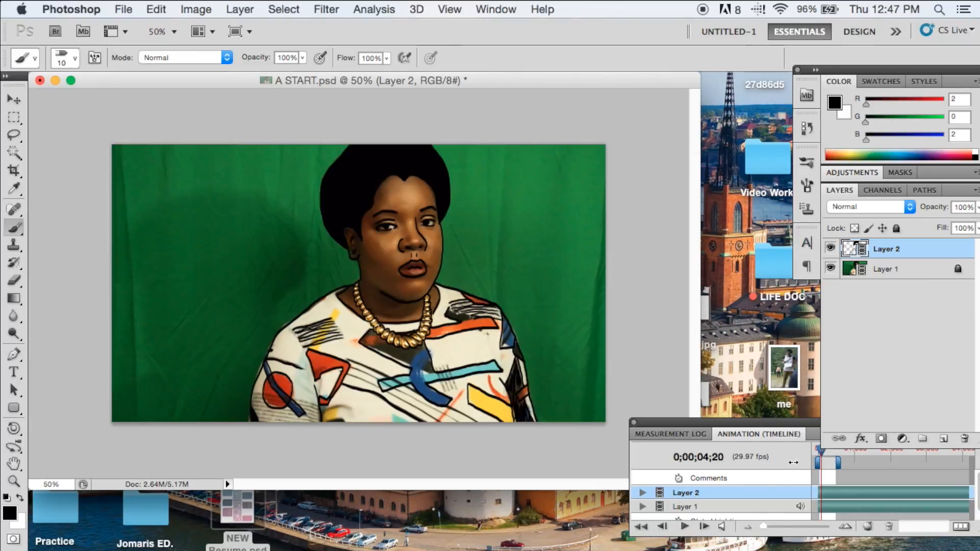
# Advance the animation to frame 0;00;04;21 and enlarge the document window at 66.7%, with the animation timeline kept clear of the figure
pyautogui.click(705, 526)
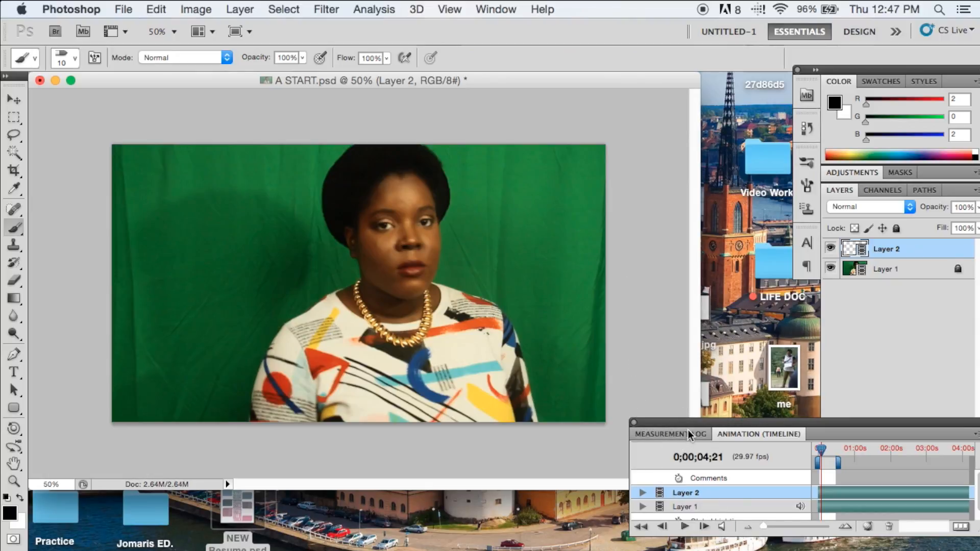
pyautogui.press('super+equal')
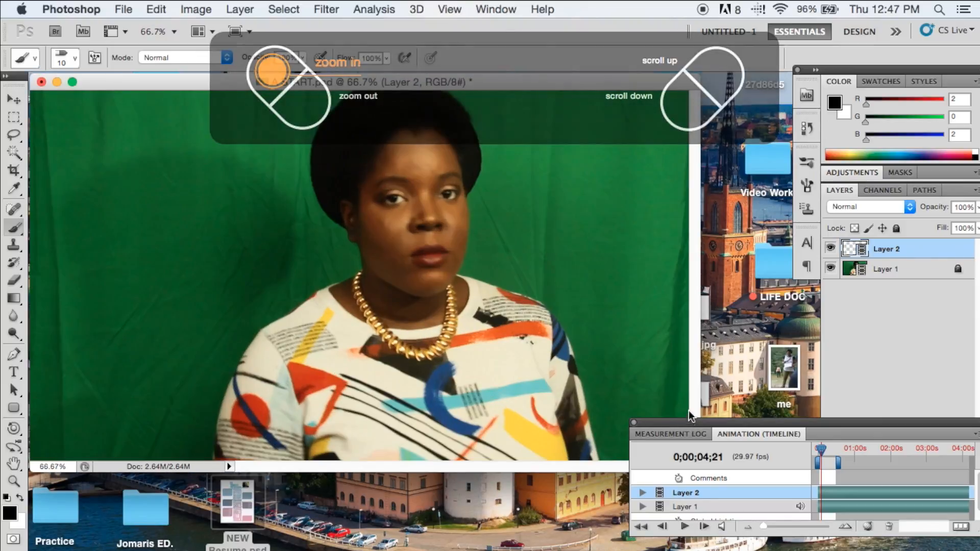
pyautogui.moveTo(696, 427); pyautogui.dragTo(797, 451)
pyautogui.moveTo(698, 471); pyautogui.dragTo(767, 517)
pyautogui.moveTo(786, 447); pyautogui.dragTo(770, 406)
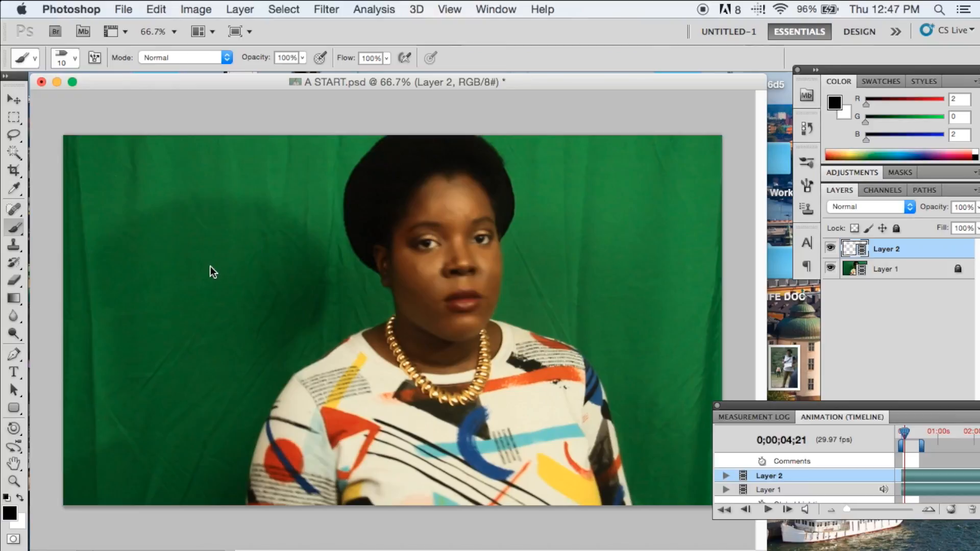
pyautogui.moveTo(732, 400); pyautogui.dragTo(733, 406)
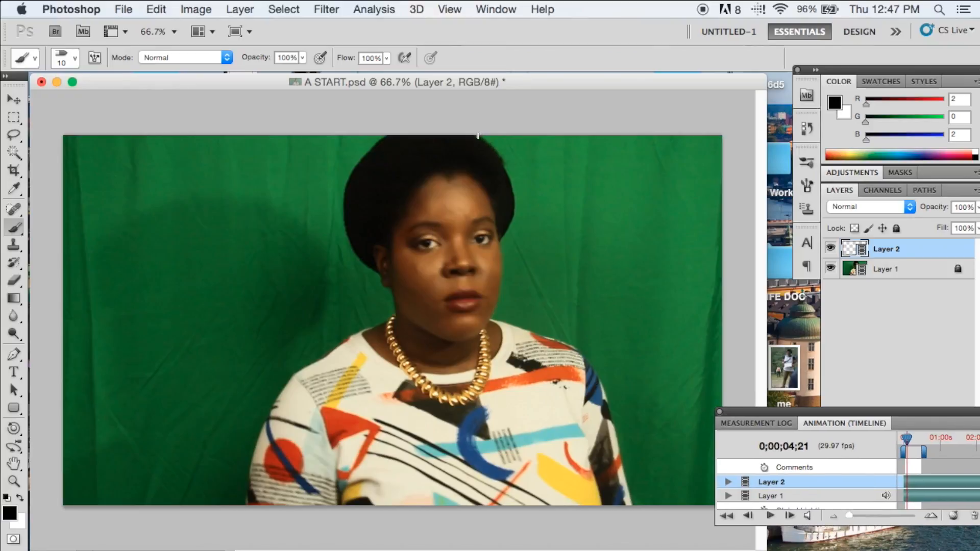
# Brush black outlines on Layer 2 around the hair, hairline, ear, left shoulder and arm, jaw and chin
pyautogui.moveTo(482, 139)
pyautogui.mouseDown()
pyautogui.moveTo(512, 191)
pyautogui.moveTo(501, 244)
pyautogui.moveTo(485, 192)
pyautogui.moveTo(465, 174)
pyautogui.moveTo(440, 173)
pyautogui.moveTo(413, 199)
pyautogui.moveTo(393, 252)
pyautogui.mouseUp()
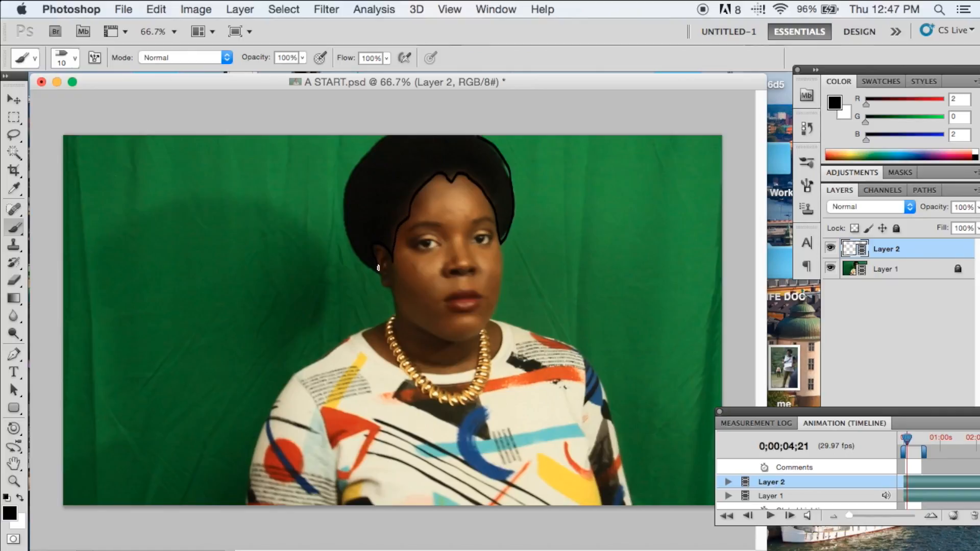
pyautogui.moveTo(380, 277)
pyautogui.mouseDown()
pyautogui.moveTo(398, 316)
pyautogui.moveTo(351, 337)
pyautogui.moveTo(281, 393)
pyautogui.moveTo(247, 504)
pyautogui.mouseUp()
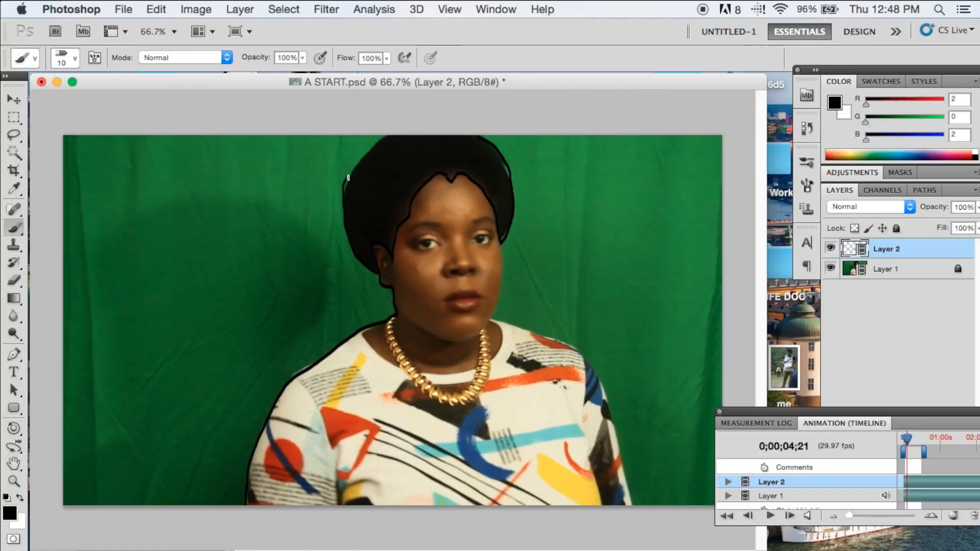
pyautogui.moveTo(361, 157); pyautogui.dragTo(387, 135)
pyautogui.moveTo(502, 266)
pyautogui.mouseDown()
pyautogui.moveTo(478, 335)
pyautogui.moveTo(458, 341)
pyautogui.moveTo(421, 329)
pyautogui.mouseUp()
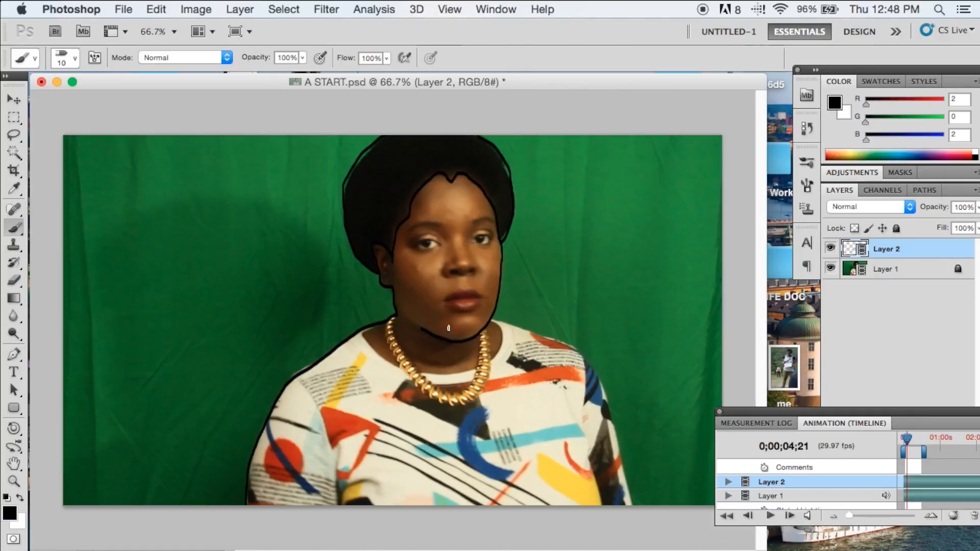
# Trace the figure's right-hand shoulder and arm, undoing and redrawing the first stroke, and outline the necklace beads
pyautogui.moveTo(491, 319)
pyautogui.mouseDown()
pyautogui.moveTo(571, 344)
pyautogui.moveTo(606, 405)
pyautogui.mouseUp()
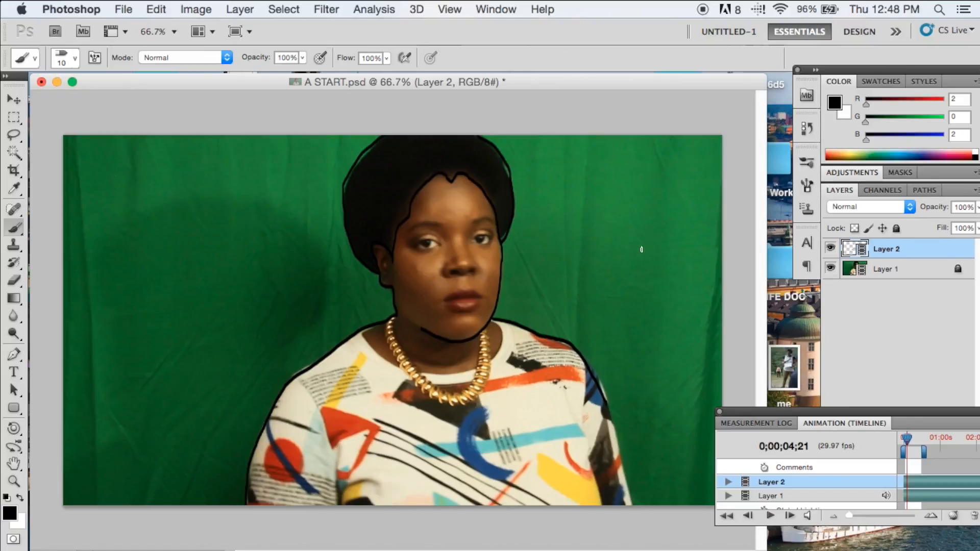
pyautogui.press('super+z')
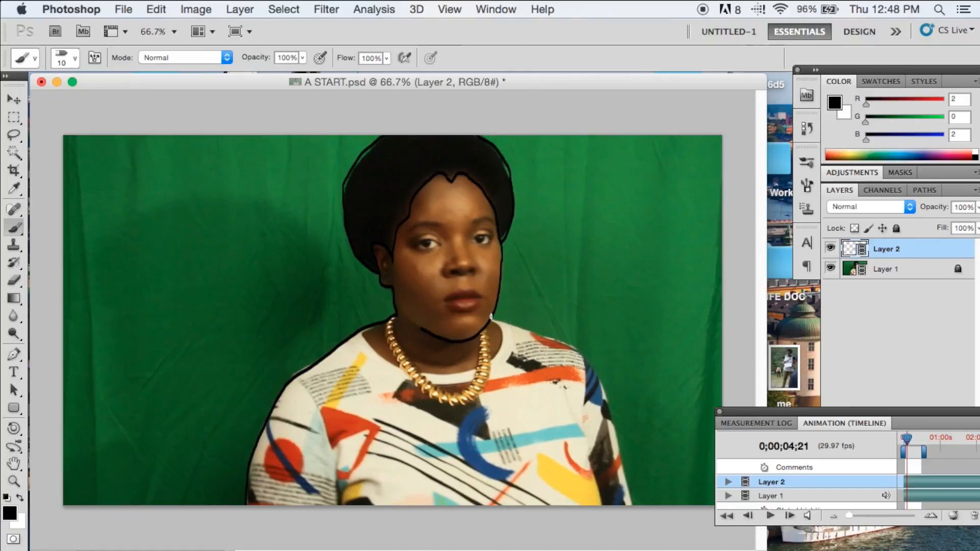
pyautogui.moveTo(493, 317)
pyautogui.mouseDown()
pyautogui.moveTo(570, 344)
pyautogui.moveTo(598, 369)
pyautogui.moveTo(640, 519)
pyautogui.mouseUp()
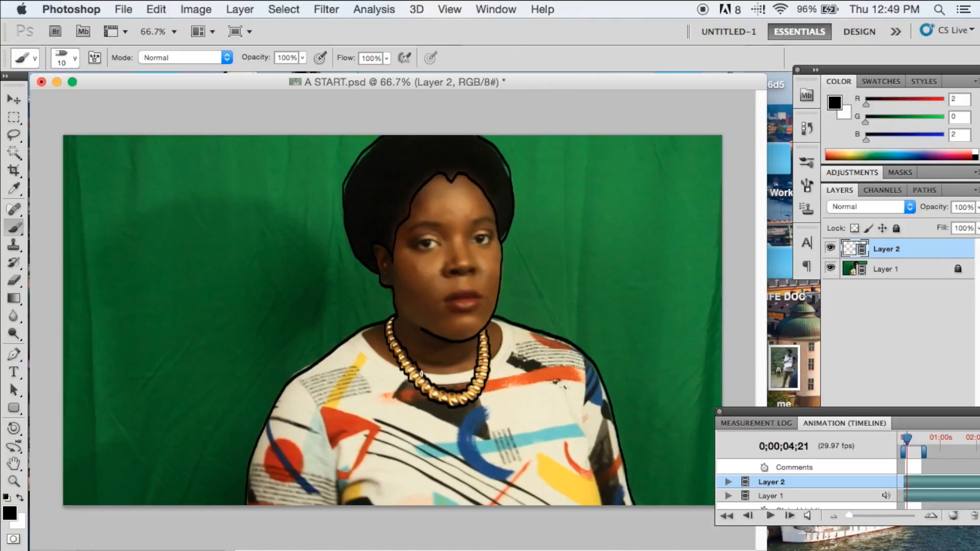
# Trace the sweater's neckline below the necklace and along both sides of the neck in black
pyautogui.moveTo(425, 375)
pyautogui.mouseDown()
pyautogui.moveTo(474, 371)
pyautogui.moveTo(441, 392)
pyautogui.moveTo(434, 384)
pyautogui.moveTo(466, 382)
pyautogui.mouseUp()
pyautogui.moveTo(378, 325)
pyautogui.mouseDown()
pyautogui.moveTo(369, 345)
pyautogui.moveTo(399, 368)
pyautogui.mouseUp()
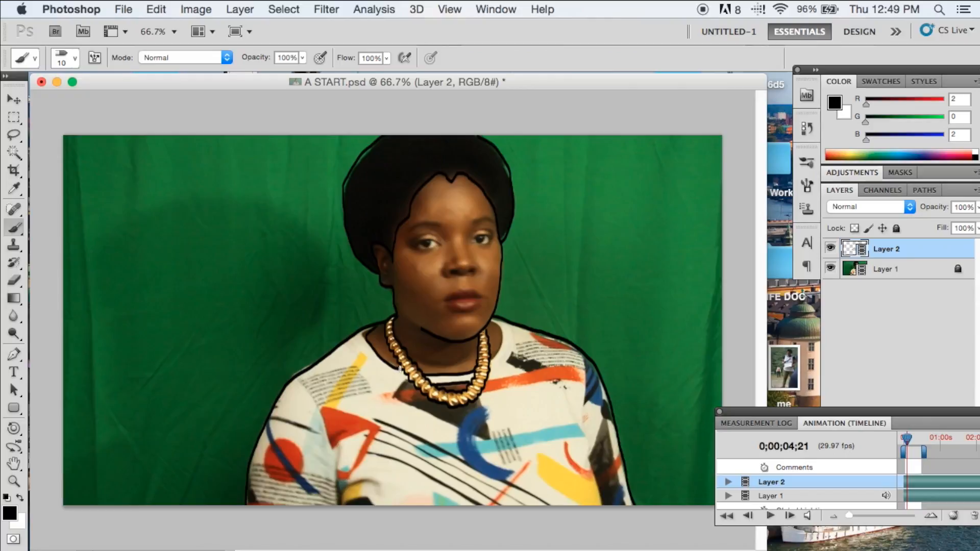
pyautogui.moveTo(491, 323)
pyautogui.mouseDown()
pyautogui.moveTo(502, 336)
pyautogui.moveTo(492, 358)
pyautogui.mouseUp()
# Trace the sweater print on the left side: the sleeve's circle and blue bar, the shoulder stripes and the large red shape
pyautogui.moveTo(306, 428)
pyautogui.mouseDown()
pyautogui.moveTo(268, 418)
pyautogui.moveTo(289, 428)
pyautogui.moveTo(269, 420)
pyautogui.moveTo(321, 492)
pyautogui.moveTo(311, 494)
pyautogui.moveTo(272, 448)
pyautogui.mouseUp()
pyautogui.moveTo(268, 432)
pyautogui.mouseDown()
pyautogui.moveTo(267, 423)
pyautogui.moveTo(268, 469)
pyautogui.moveTo(291, 484)
pyautogui.moveTo(302, 464)
pyautogui.moveTo(294, 441)
pyautogui.moveTo(276, 437)
pyautogui.mouseUp()
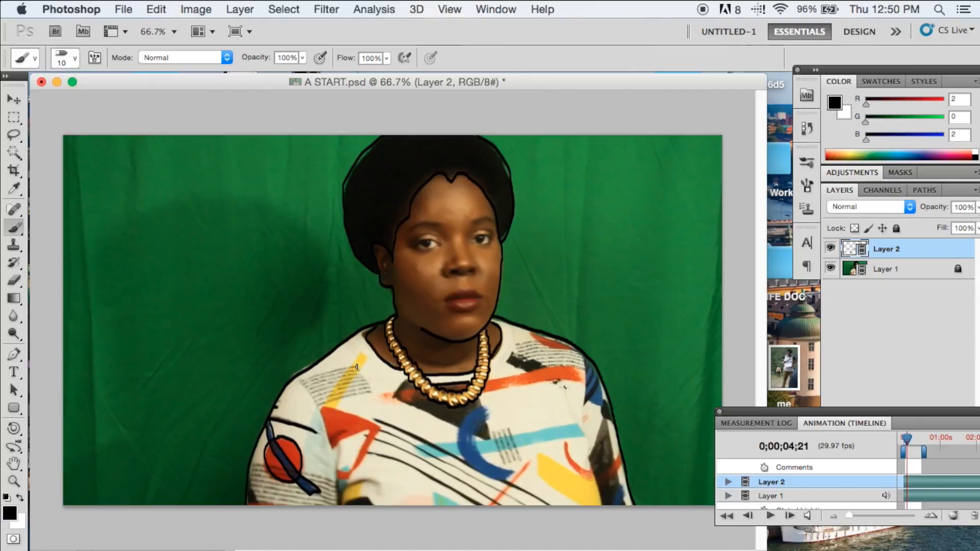
pyautogui.moveTo(354, 367); pyautogui.dragTo(303, 380)
pyautogui.moveTo(359, 369)
pyautogui.mouseDown()
pyautogui.moveTo(308, 384)
pyautogui.moveTo(364, 379)
pyautogui.moveTo(309, 392)
pyautogui.mouseUp()
pyautogui.moveTo(367, 382); pyautogui.dragTo(311, 396)
pyautogui.moveTo(370, 388)
pyautogui.mouseDown()
pyautogui.moveTo(316, 400)
pyautogui.moveTo(370, 391)
pyautogui.moveTo(321, 405)
pyautogui.moveTo(330, 410)
pyautogui.moveTo(319, 411)
pyautogui.moveTo(331, 451)
pyautogui.moveTo(369, 432)
pyautogui.moveTo(340, 470)
pyautogui.mouseUp()
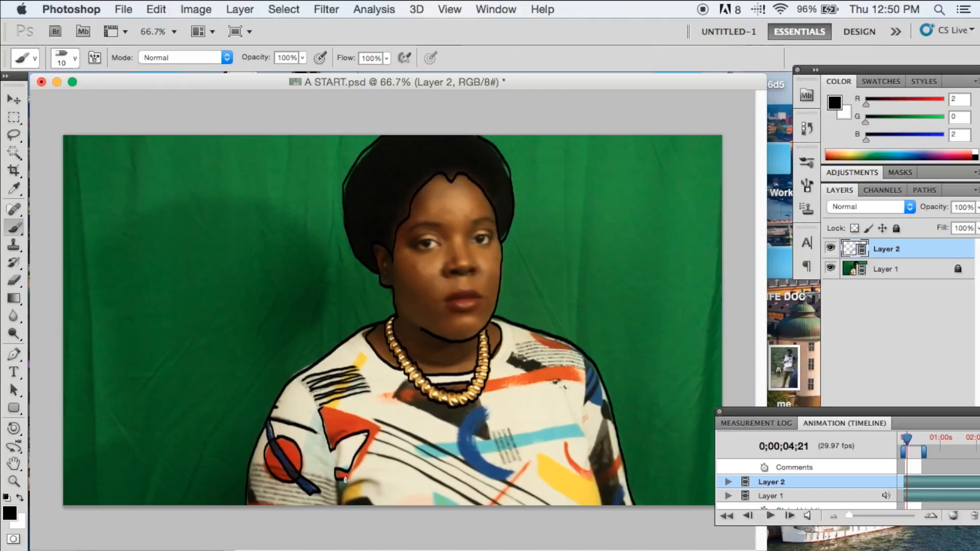
pyautogui.moveTo(348, 478)
pyautogui.mouseDown()
pyautogui.moveTo(375, 436)
pyautogui.moveTo(370, 419)
pyautogui.moveTo(324, 409)
pyautogui.mouseUp()
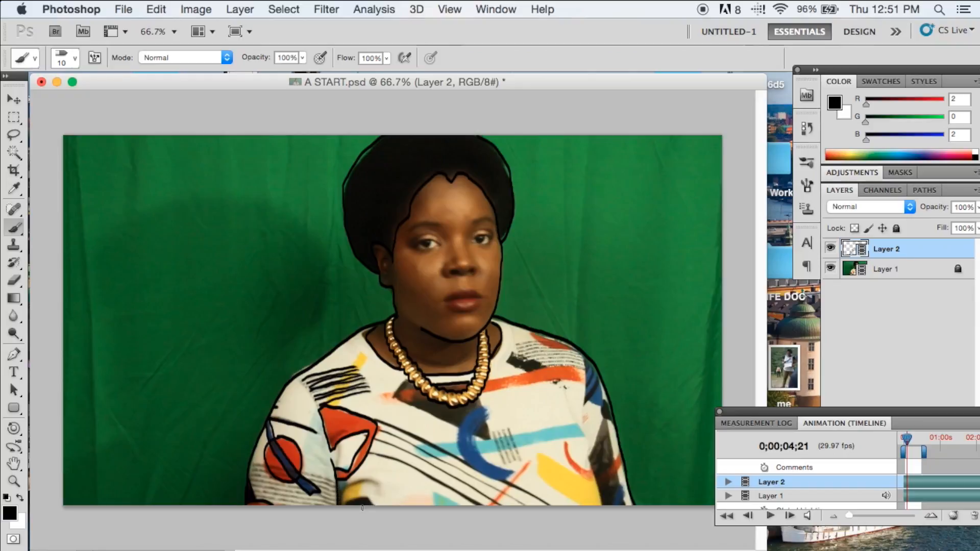
# Review the drawings on frames 0;00;04;20 and 0;00;04;19, and return to frame 0;00;04;21
pyautogui.click(748, 515)
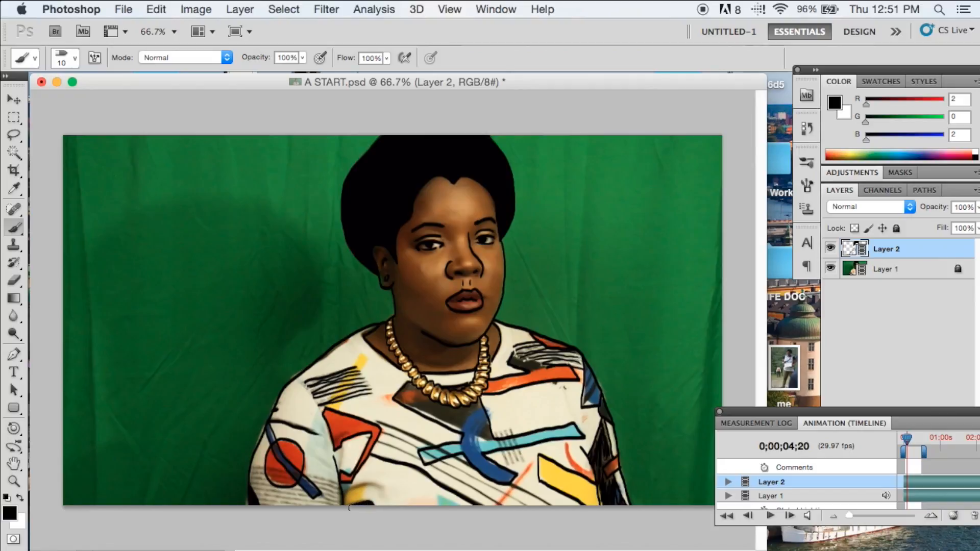
pyautogui.click(749, 517)
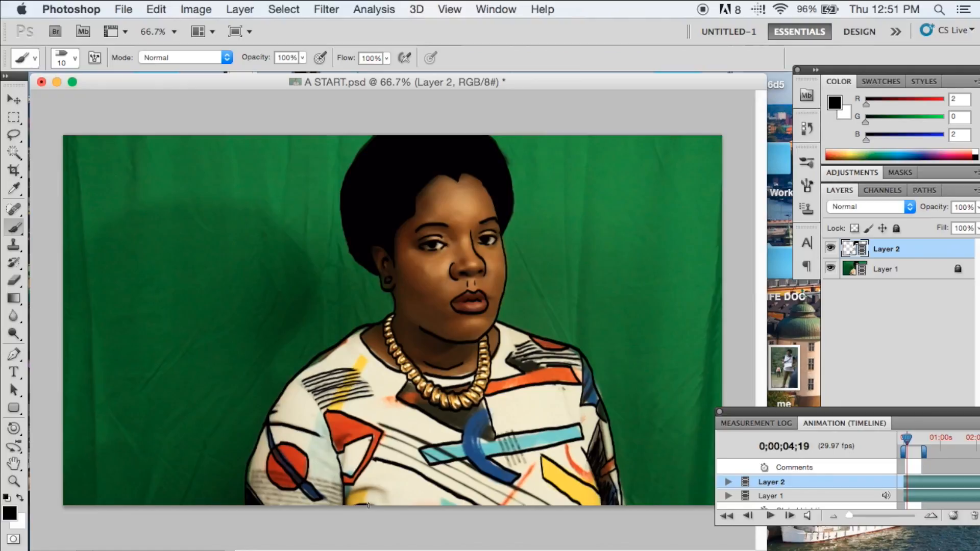
pyautogui.click(790, 516)
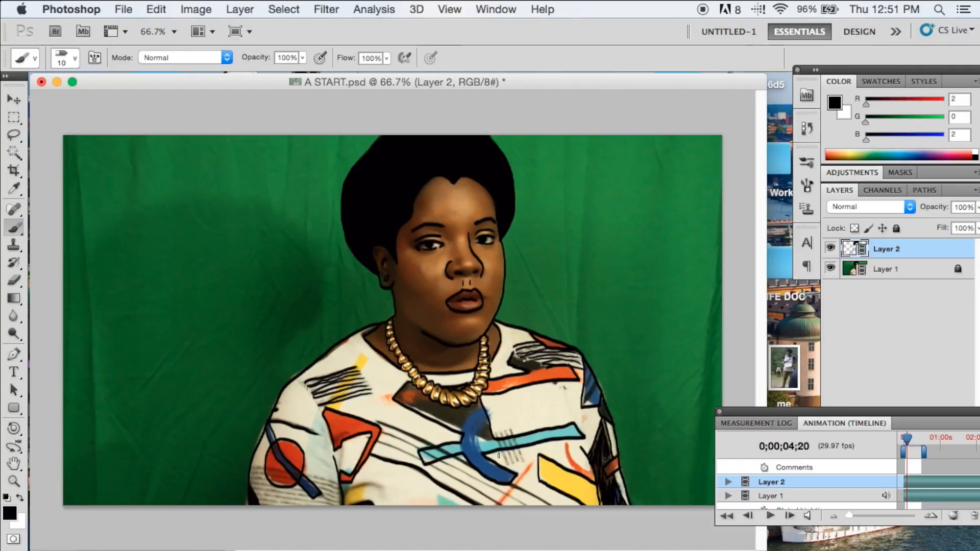
pyautogui.click(789, 516)
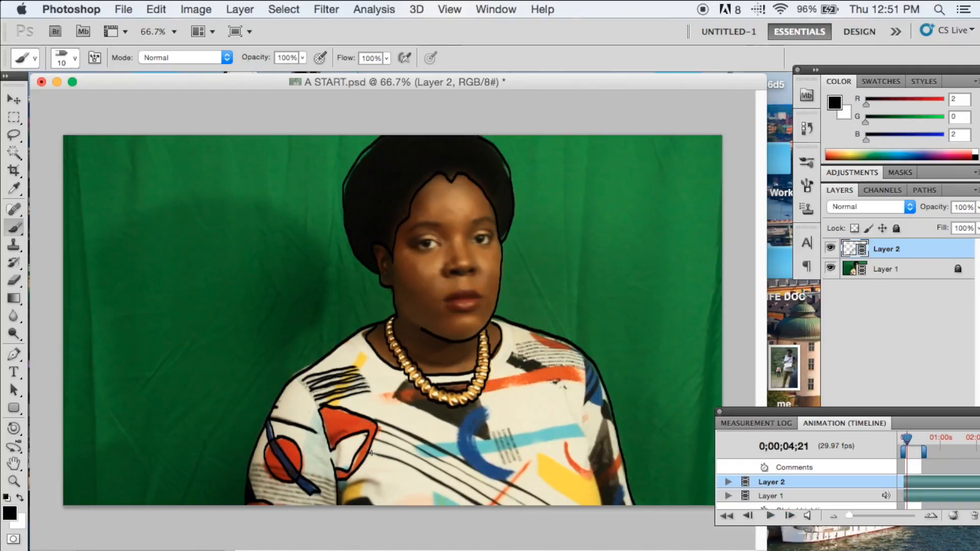
# Trace the chest print: the diagonal lines, the dark patch under the necklace, the blue shapes and the orange stripe
pyautogui.moveTo(367, 452); pyautogui.dragTo(479, 506)
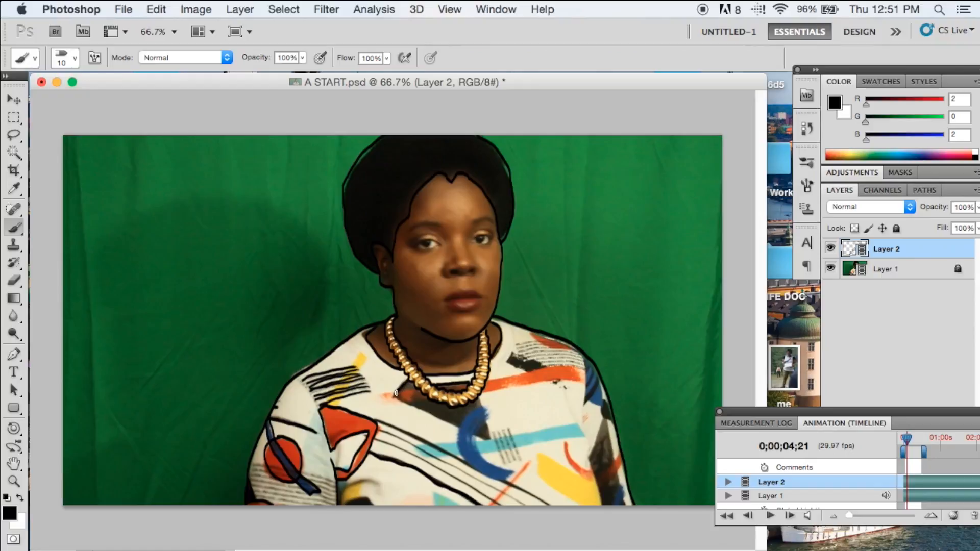
pyautogui.moveTo(397, 396)
pyautogui.mouseDown()
pyautogui.moveTo(461, 431)
pyautogui.moveTo(466, 462)
pyautogui.moveTo(503, 483)
pyautogui.moveTo(515, 473)
pyautogui.moveTo(495, 453)
pyautogui.moveTo(587, 437)
pyautogui.moveTo(579, 423)
pyautogui.moveTo(491, 436)
pyautogui.mouseUp()
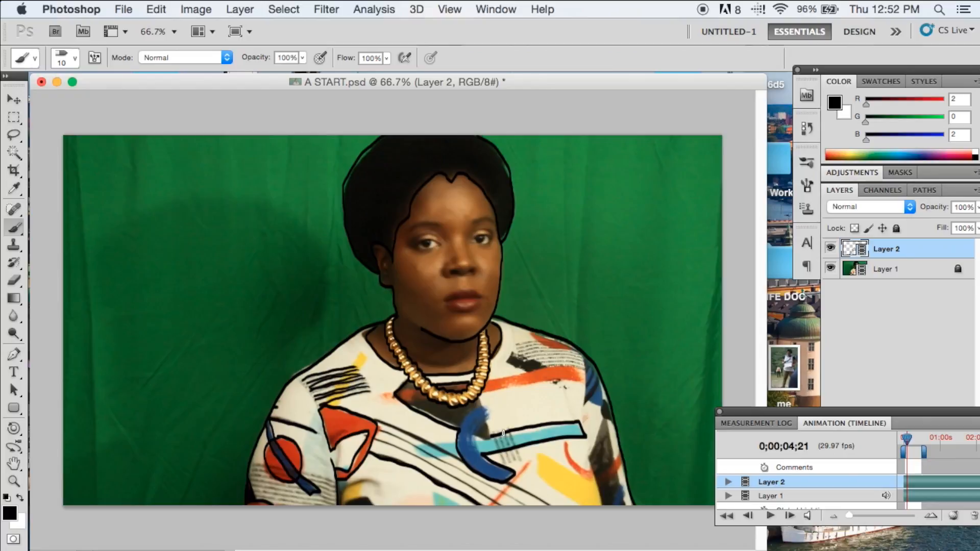
pyautogui.moveTo(480, 395); pyautogui.dragTo(490, 438)
pyautogui.moveTo(480, 394)
pyautogui.mouseDown()
pyautogui.moveTo(583, 383)
pyautogui.moveTo(555, 364)
pyautogui.mouseUp()
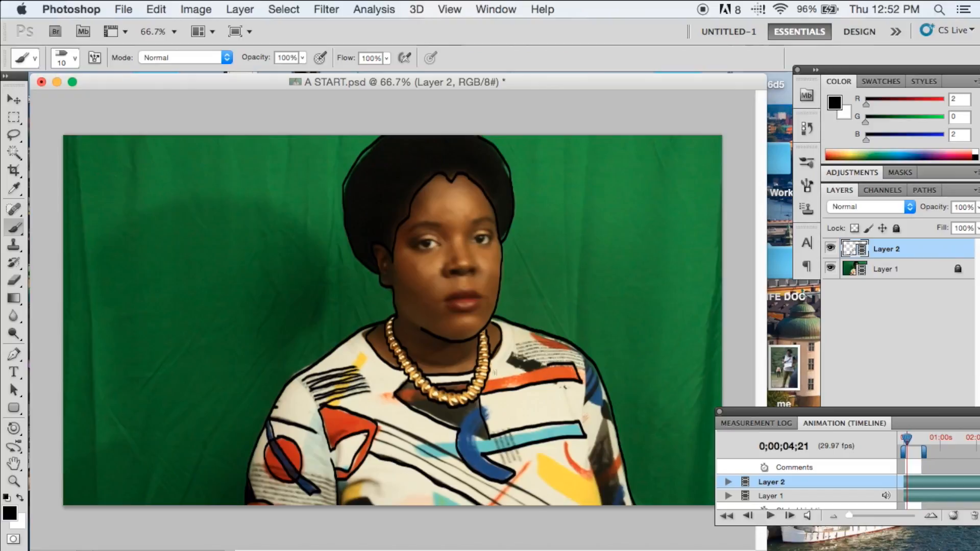
# Outline the dark and red patches on the right-hand shoulder and the blue patch on the upper sleeve
pyautogui.moveTo(529, 372)
pyautogui.mouseDown()
pyautogui.moveTo(488, 379)
pyautogui.moveTo(510, 361)
pyautogui.moveTo(525, 371)
pyautogui.mouseUp()
pyautogui.moveTo(532, 332); pyautogui.dragTo(569, 350)
pyautogui.moveTo(583, 353)
pyautogui.mouseDown()
pyautogui.moveTo(582, 405)
pyautogui.moveTo(597, 405)
pyautogui.mouseUp()
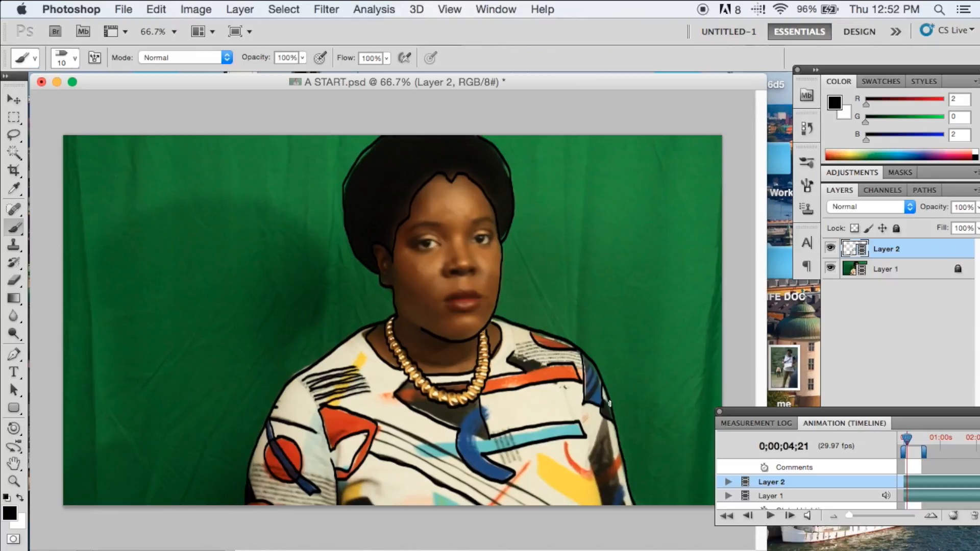
pyautogui.click(611, 406)
# Trace the inner edge and print of the right-hand lower sleeve, undoing and redrawing the first stroke
pyautogui.moveTo(584, 444); pyautogui.dragTo(594, 486)
pyautogui.press('super+z')
pyautogui.moveTo(584, 449); pyautogui.dragTo(601, 506)
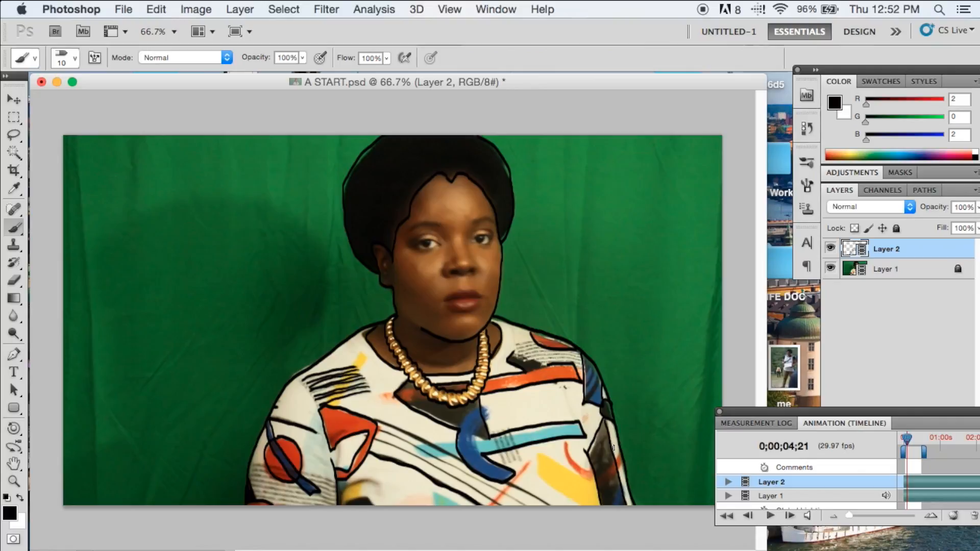
pyautogui.moveTo(614, 455)
pyautogui.mouseDown()
pyautogui.moveTo(599, 467)
pyautogui.moveTo(603, 478)
pyautogui.moveTo(615, 462)
pyautogui.moveTo(610, 479)
pyautogui.moveTo(621, 471)
pyautogui.mouseUp()
# Outline the yellow shape on the sweater front and scribble black shading over the right-hand sleeve's dark patch
pyautogui.moveTo(540, 456)
pyautogui.mouseDown()
pyautogui.moveTo(537, 478)
pyautogui.moveTo(577, 509)
pyautogui.mouseUp()
pyautogui.moveTo(542, 456); pyautogui.dragTo(600, 486)
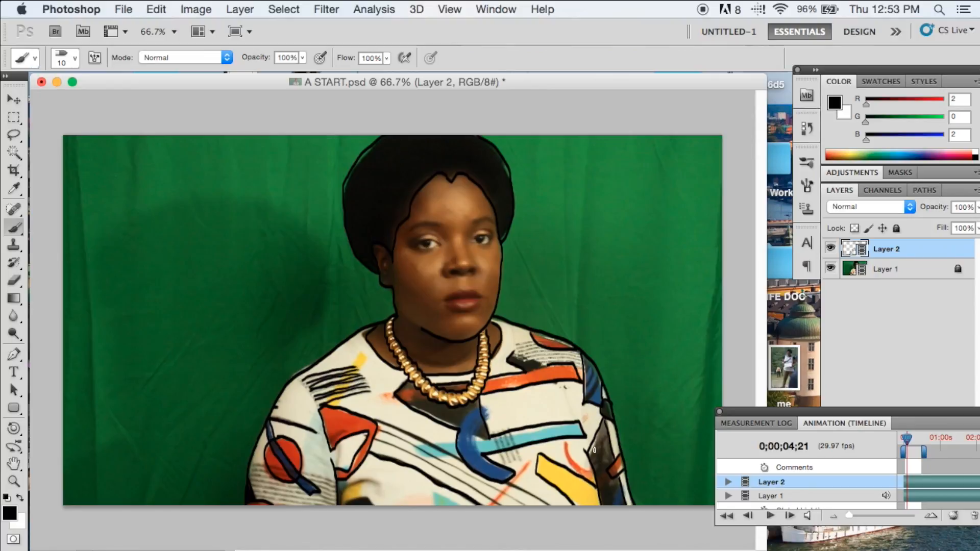
pyautogui.moveTo(602, 429)
pyautogui.mouseDown()
pyautogui.moveTo(590, 446)
pyautogui.moveTo(605, 457)
pyautogui.moveTo(598, 480)
pyautogui.moveTo(623, 503)
pyautogui.moveTo(610, 493)
pyautogui.moveTo(608, 430)
pyautogui.moveTo(591, 455)
pyautogui.moveTo(608, 443)
pyautogui.mouseUp()
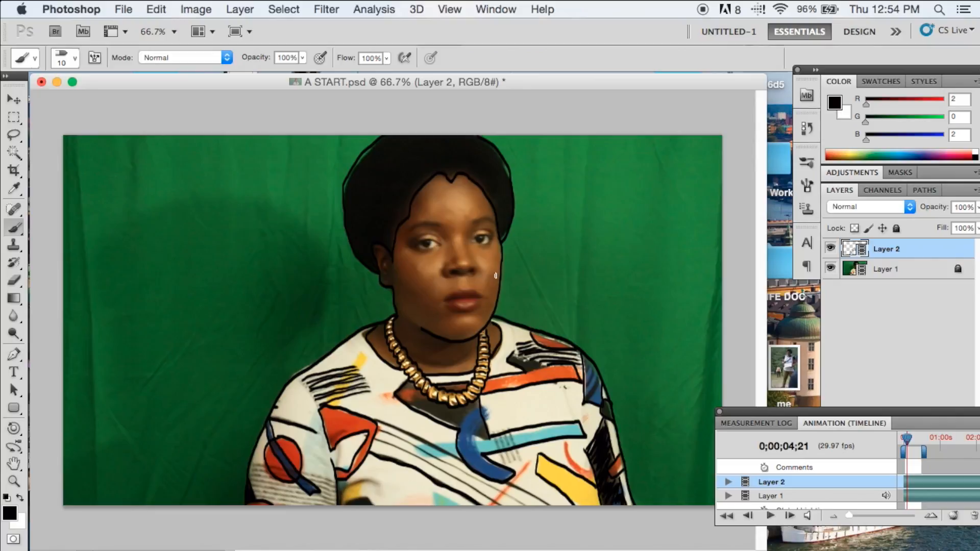
# Outline the lips with the line between them, and trace the nostril curve and the bridge and side of the nose
pyautogui.scroll(1, 488, 246)
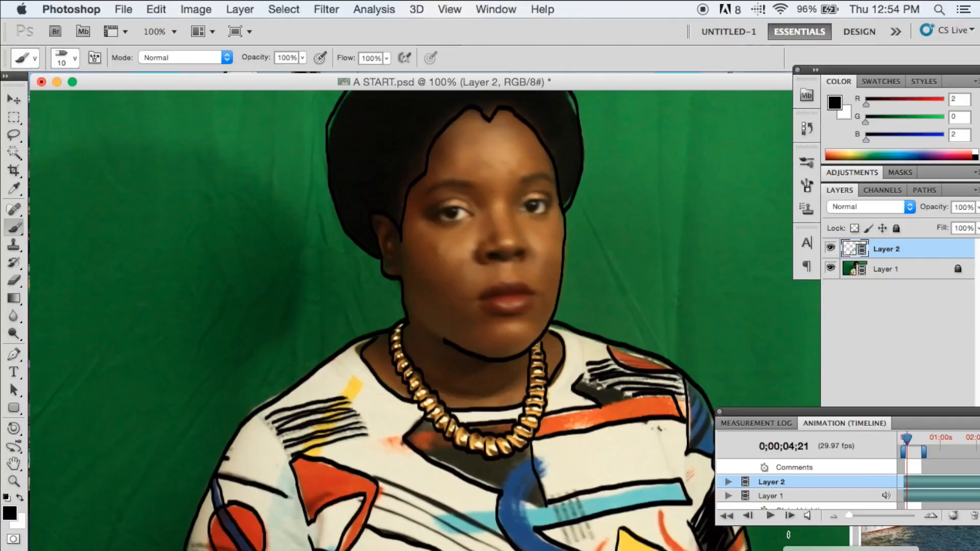
pyautogui.scroll(1, 482, 288)
pyautogui.scroll(5, 785, 228)
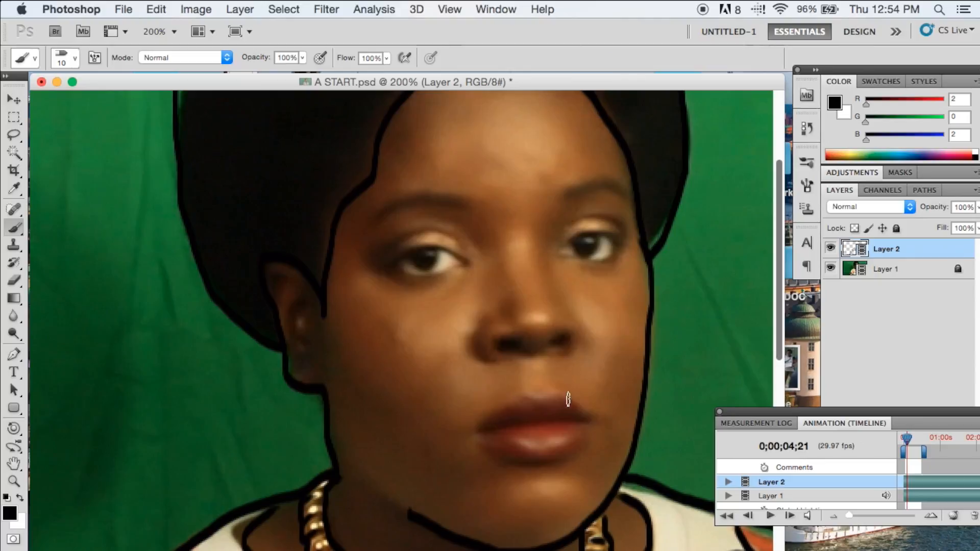
pyautogui.moveTo(527, 396)
pyautogui.mouseDown()
pyautogui.moveTo(572, 402)
pyautogui.moveTo(583, 437)
pyautogui.moveTo(571, 454)
pyautogui.moveTo(538, 462)
pyautogui.moveTo(479, 438)
pyautogui.moveTo(529, 395)
pyautogui.mouseUp()
pyautogui.moveTo(506, 428); pyautogui.dragTo(563, 422)
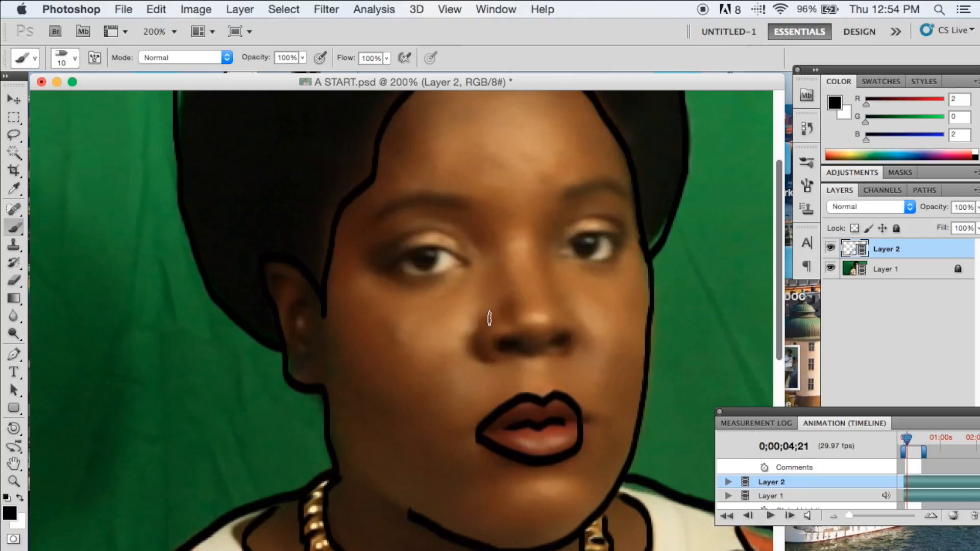
pyautogui.moveTo(486, 316)
pyautogui.mouseDown()
pyautogui.moveTo(472, 337)
pyautogui.moveTo(477, 357)
pyautogui.moveTo(499, 361)
pyautogui.mouseUp()
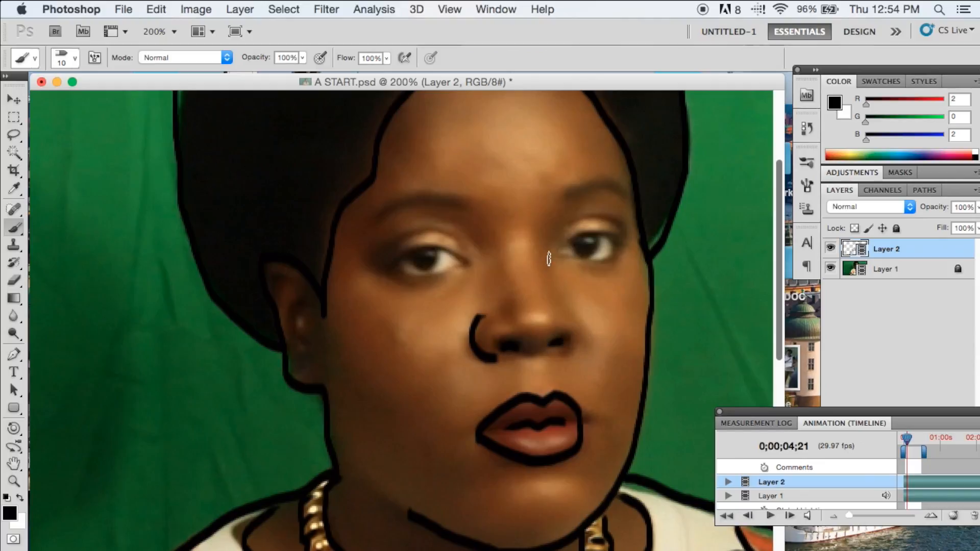
pyautogui.moveTo(550, 223)
pyautogui.mouseDown()
pyautogui.moveTo(546, 267)
pyautogui.moveTo(579, 319)
pyautogui.moveTo(574, 357)
pyautogui.mouseUp()
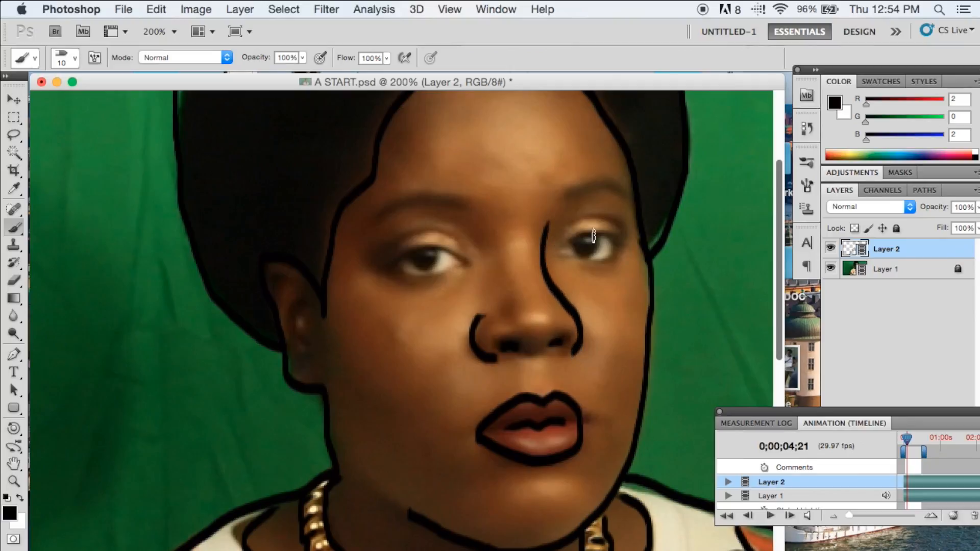
# Trace both eyebrows in black and draw the right-hand eye with its lid crease, outline and dark iris
pyautogui.moveTo(565, 195)
pyautogui.mouseDown()
pyautogui.moveTo(613, 180)
pyautogui.moveTo(627, 198)
pyautogui.moveTo(562, 193)
pyautogui.mouseUp()
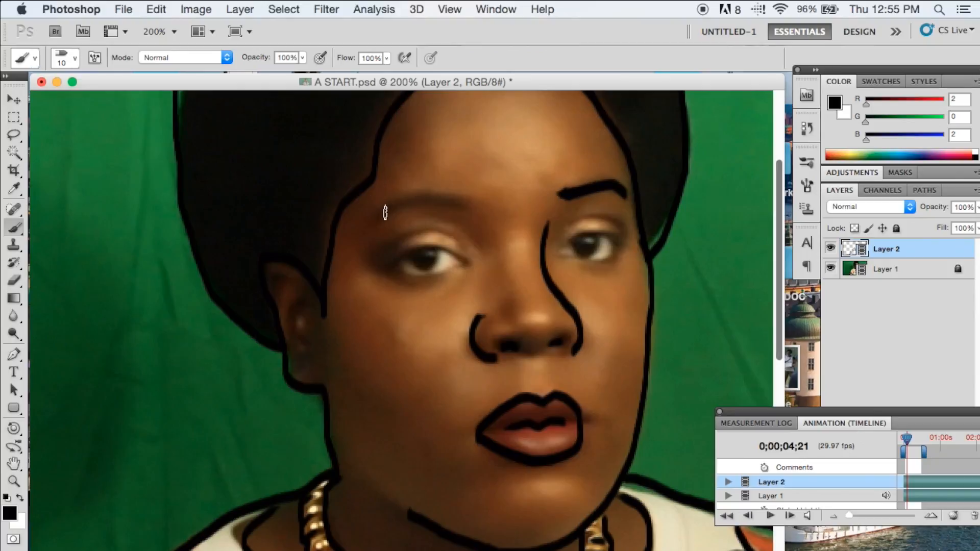
pyautogui.moveTo(468, 204)
pyautogui.mouseDown()
pyautogui.moveTo(410, 194)
pyautogui.moveTo(380, 213)
pyautogui.mouseUp()
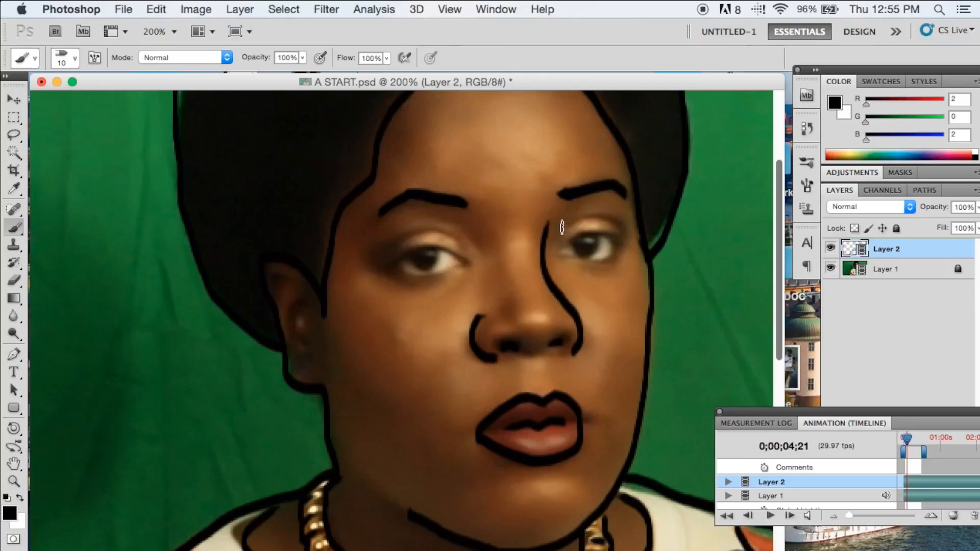
pyautogui.moveTo(564, 229)
pyautogui.mouseDown()
pyautogui.moveTo(596, 211)
pyautogui.moveTo(620, 225)
pyautogui.mouseUp()
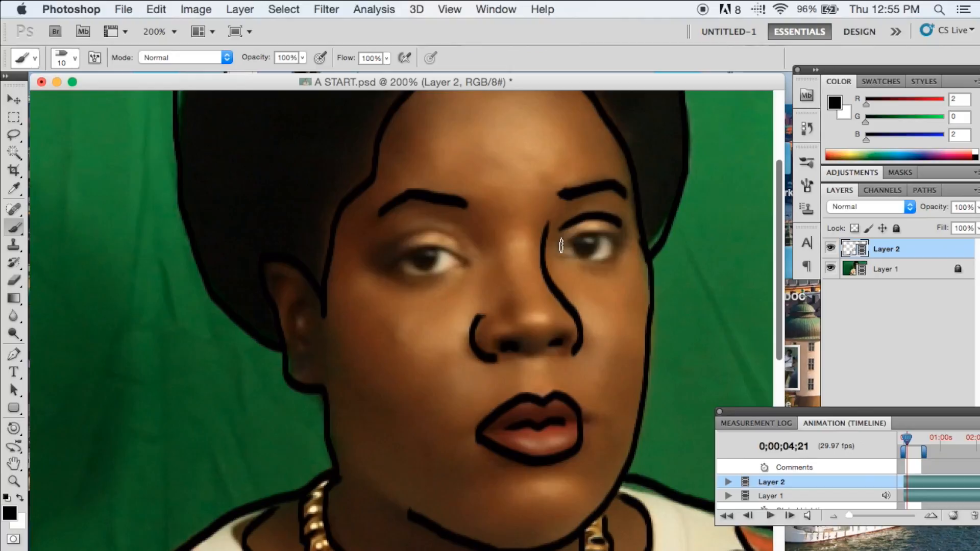
pyautogui.moveTo(559, 250)
pyautogui.mouseDown()
pyautogui.moveTo(624, 240)
pyautogui.moveTo(567, 253)
pyautogui.moveTo(582, 251)
pyautogui.moveTo(571, 242)
pyautogui.moveTo(586, 256)
pyautogui.moveTo(597, 242)
pyautogui.moveTo(562, 252)
pyautogui.mouseUp()
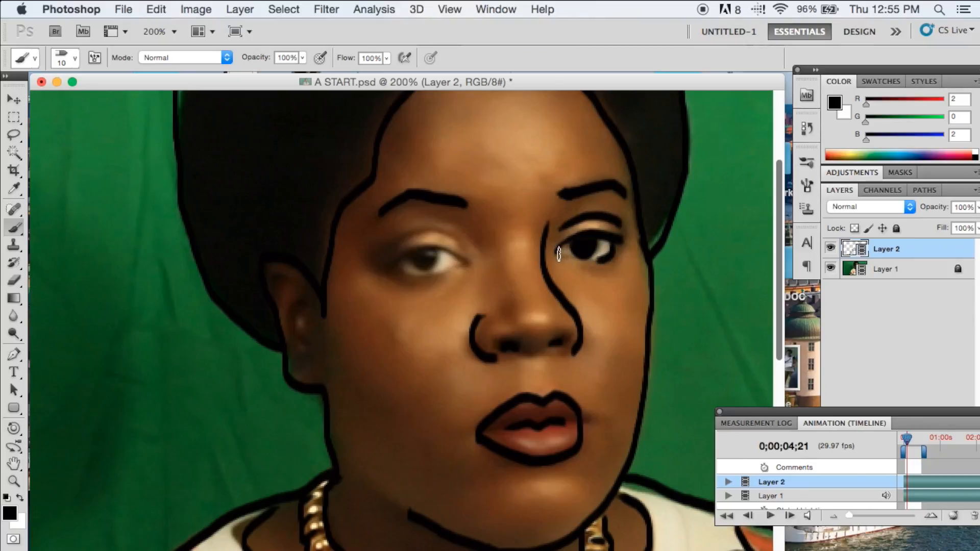
pyautogui.moveTo(567, 252); pyautogui.dragTo(573, 256)
pyautogui.moveTo(583, 259); pyautogui.dragTo(596, 260)
pyautogui.click(831, 268)
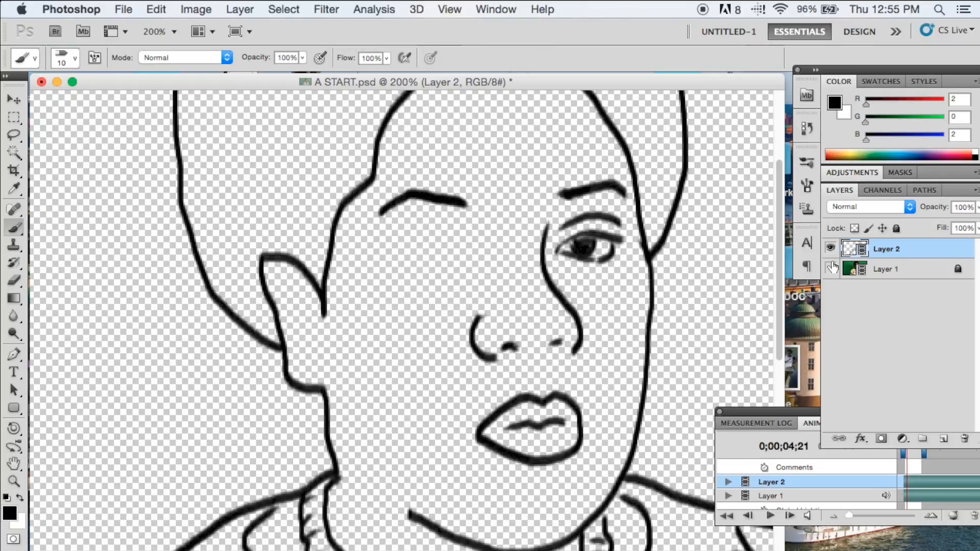
pyautogui.click(831, 268)
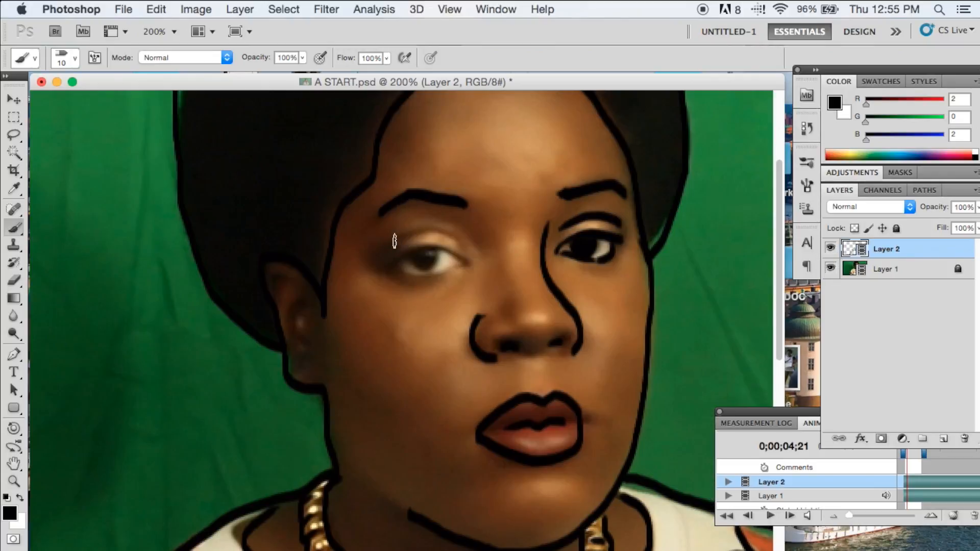
# Draw the left-hand eye with its lid crease, lashes and iris, and add the inner ear curve and earring
pyautogui.moveTo(382, 249)
pyautogui.mouseDown()
pyautogui.moveTo(419, 230)
pyautogui.moveTo(461, 240)
pyautogui.mouseUp()
pyautogui.moveTo(380, 267)
pyautogui.mouseDown()
pyautogui.moveTo(442, 250)
pyautogui.moveTo(464, 257)
pyautogui.moveTo(454, 268)
pyautogui.mouseUp()
pyautogui.moveTo(384, 267); pyautogui.dragTo(409, 273)
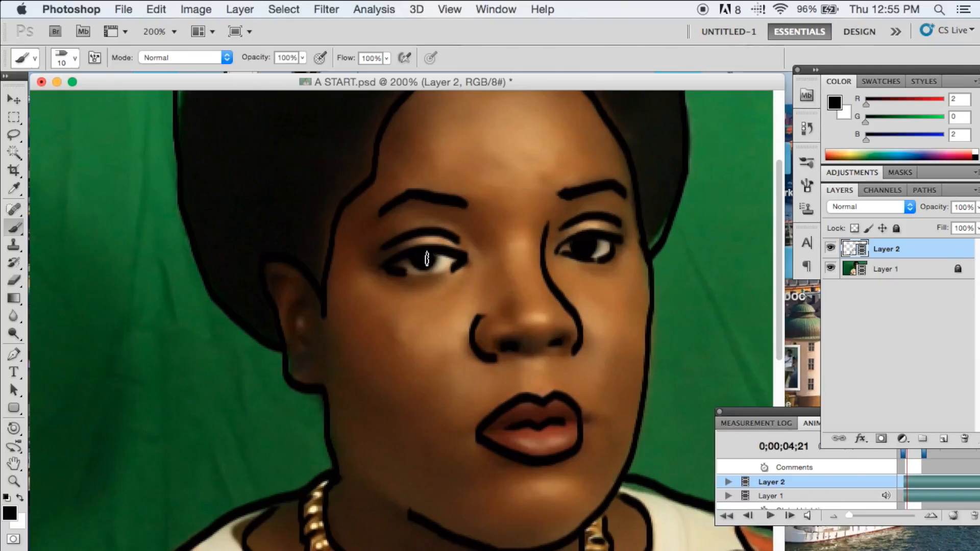
pyautogui.moveTo(411, 274); pyautogui.dragTo(434, 275)
pyautogui.moveTo(291, 364)
pyautogui.mouseDown()
pyautogui.moveTo(307, 351)
pyautogui.moveTo(305, 375)
pyautogui.moveTo(293, 356)
pyautogui.mouseUp()
pyautogui.moveTo(291, 313)
pyautogui.mouseDown()
pyautogui.moveTo(300, 334)
pyautogui.moveTo(305, 302)
pyautogui.mouseUp()
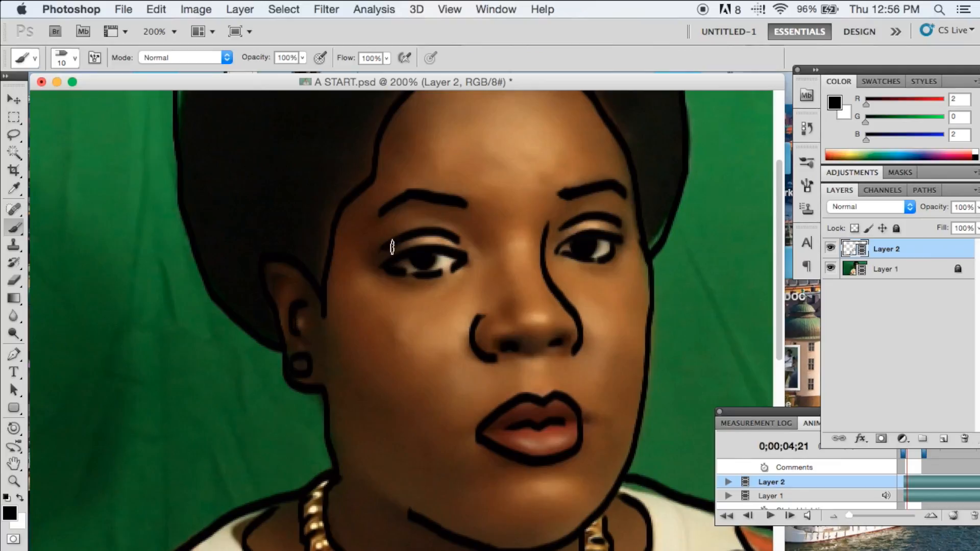
# Hide Layer 1 and fill the hair around and behind the left-hand ear with black strokes
pyautogui.click(831, 270)
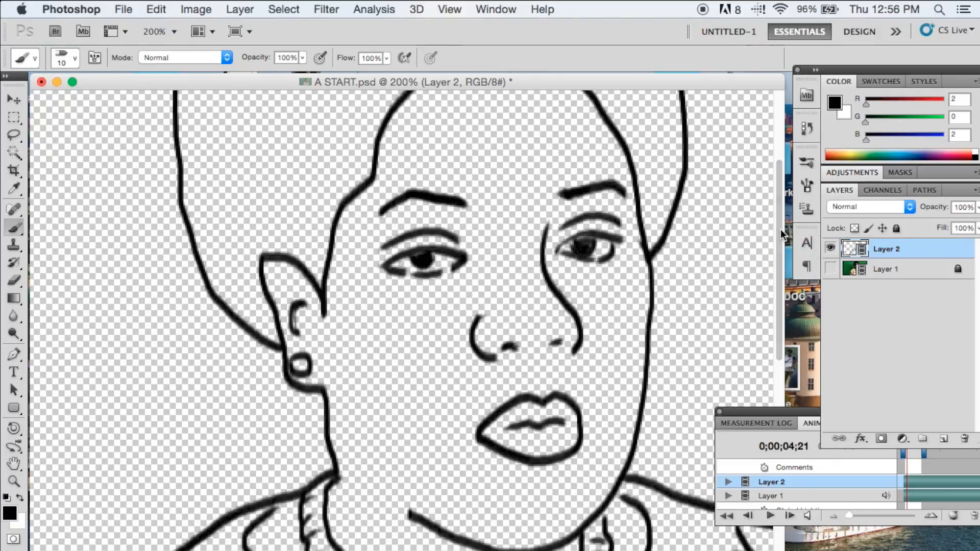
pyautogui.scroll(5, 613, 209)
pyautogui.moveTo(281, 377)
pyautogui.mouseDown()
pyautogui.moveTo(321, 421)
pyautogui.moveTo(305, 366)
pyautogui.moveTo(321, 434)
pyautogui.moveTo(324, 337)
pyautogui.moveTo(315, 370)
pyautogui.moveTo(322, 441)
pyautogui.moveTo(270, 361)
pyautogui.moveTo(272, 394)
pyautogui.moveTo(261, 375)
pyautogui.moveTo(252, 391)
pyautogui.moveTo(254, 434)
pyautogui.moveTo(256, 403)
pyautogui.moveTo(279, 490)
pyautogui.moveTo(236, 426)
pyautogui.moveTo(263, 479)
pyautogui.moveTo(225, 434)
pyautogui.moveTo(264, 471)
pyautogui.moveTo(224, 388)
pyautogui.moveTo(227, 316)
pyautogui.moveTo(194, 279)
pyautogui.moveTo(234, 375)
pyautogui.moveTo(202, 312)
pyautogui.moveTo(209, 403)
pyautogui.moveTo(202, 357)
pyautogui.moveTo(197, 379)
pyautogui.moveTo(225, 434)
pyautogui.moveTo(189, 343)
pyautogui.moveTo(195, 373)
pyautogui.moveTo(190, 286)
pyautogui.moveTo(174, 240)
pyautogui.moveTo(190, 264)
pyautogui.moveTo(185, 250)
pyautogui.mouseUp()
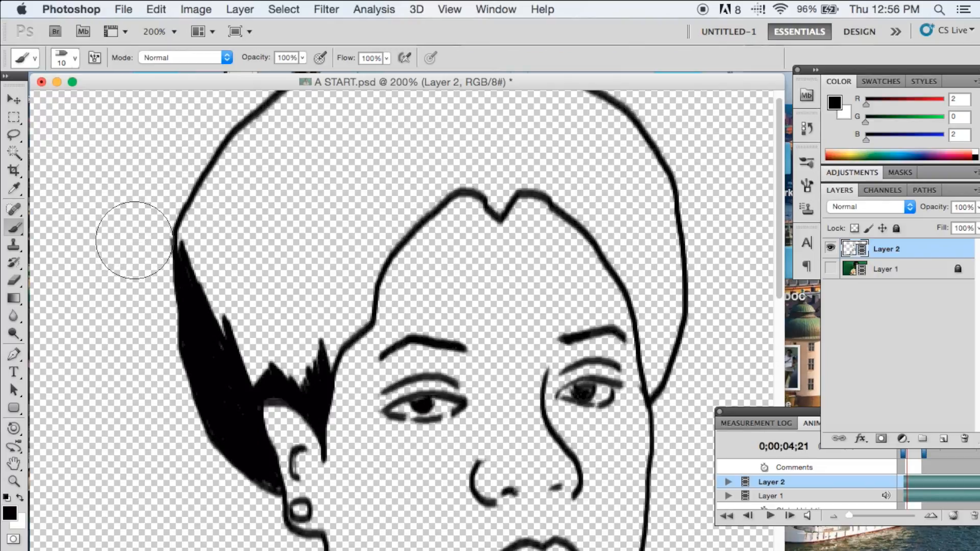
# Fill the hair black along the forehead's centre peak and down the left-hand hairline with jagged strokes
pyautogui.moveTo(476, 175); pyautogui.dragTo(499, 214)
pyautogui.moveTo(505, 162); pyautogui.dragTo(500, 218)
pyautogui.moveTo(521, 180)
pyautogui.mouseDown()
pyautogui.moveTo(506, 220)
pyautogui.moveTo(510, 201)
pyautogui.mouseUp()
pyautogui.moveTo(479, 171)
pyautogui.mouseDown()
pyautogui.moveTo(490, 207)
pyautogui.moveTo(512, 159)
pyautogui.moveTo(548, 166)
pyautogui.moveTo(496, 177)
pyautogui.moveTo(502, 158)
pyautogui.moveTo(438, 196)
pyautogui.mouseUp()
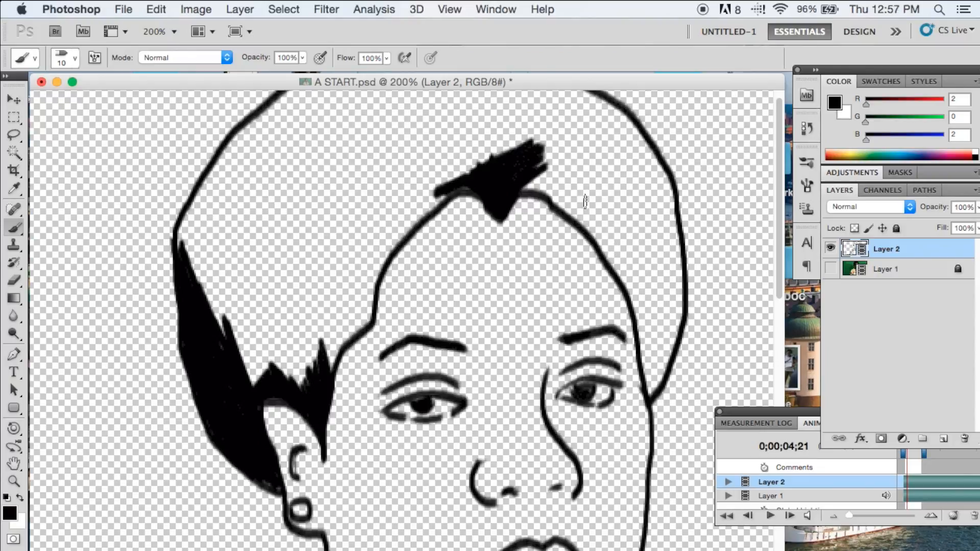
pyautogui.moveTo(448, 190)
pyautogui.mouseDown()
pyautogui.moveTo(422, 212)
pyautogui.moveTo(466, 192)
pyautogui.moveTo(396, 236)
pyautogui.moveTo(374, 317)
pyautogui.moveTo(333, 372)
pyautogui.moveTo(327, 362)
pyautogui.moveTo(365, 316)
pyautogui.moveTo(373, 276)
pyautogui.moveTo(327, 368)
pyautogui.moveTo(295, 378)
pyautogui.moveTo(317, 371)
pyautogui.moveTo(324, 320)
pyautogui.moveTo(333, 337)
pyautogui.moveTo(374, 279)
pyautogui.mouseUp()
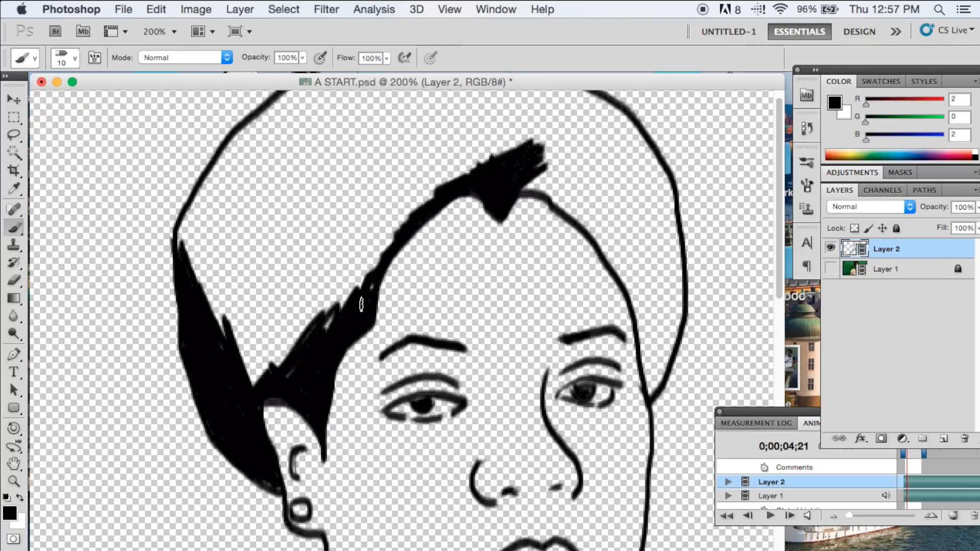
pyautogui.moveTo(361, 315)
pyautogui.mouseDown()
pyautogui.moveTo(331, 322)
pyautogui.moveTo(294, 377)
pyautogui.moveTo(227, 337)
pyautogui.moveTo(255, 375)
pyautogui.moveTo(238, 323)
pyautogui.moveTo(292, 378)
pyautogui.moveTo(216, 301)
pyautogui.moveTo(247, 353)
pyautogui.moveTo(242, 368)
pyautogui.moveTo(222, 297)
pyautogui.moveTo(294, 376)
pyautogui.moveTo(294, 365)
pyautogui.moveTo(304, 368)
pyautogui.moveTo(321, 350)
pyautogui.moveTo(321, 325)
pyautogui.moveTo(328, 332)
pyautogui.moveTo(317, 240)
pyautogui.moveTo(324, 248)
pyautogui.moveTo(339, 224)
pyautogui.moveTo(351, 245)
pyautogui.moveTo(349, 300)
pyautogui.moveTo(358, 285)
pyautogui.moveTo(367, 295)
pyautogui.moveTo(361, 218)
pyautogui.moveTo(371, 229)
pyautogui.moveTo(372, 199)
pyautogui.moveTo(394, 251)
pyautogui.moveTo(402, 180)
pyautogui.moveTo(409, 205)
pyautogui.moveTo(415, 191)
pyautogui.moveTo(425, 204)
pyautogui.moveTo(432, 169)
pyautogui.mouseUp()
# Fill the right-hand side of the hair black, from beside the cheek up to the top outline
pyautogui.moveTo(646, 338)
pyautogui.mouseDown()
pyautogui.moveTo(645, 368)
pyautogui.moveTo(649, 360)
pyautogui.moveTo(666, 371)
pyautogui.moveTo(670, 357)
pyautogui.moveTo(658, 333)
pyautogui.moveTo(650, 349)
pyautogui.moveTo(638, 305)
pyautogui.moveTo(647, 360)
pyautogui.moveTo(648, 306)
pyautogui.moveTo(662, 352)
pyautogui.moveTo(670, 297)
pyautogui.moveTo(676, 349)
pyautogui.moveTo(679, 255)
pyautogui.moveTo(680, 275)
pyautogui.mouseUp()
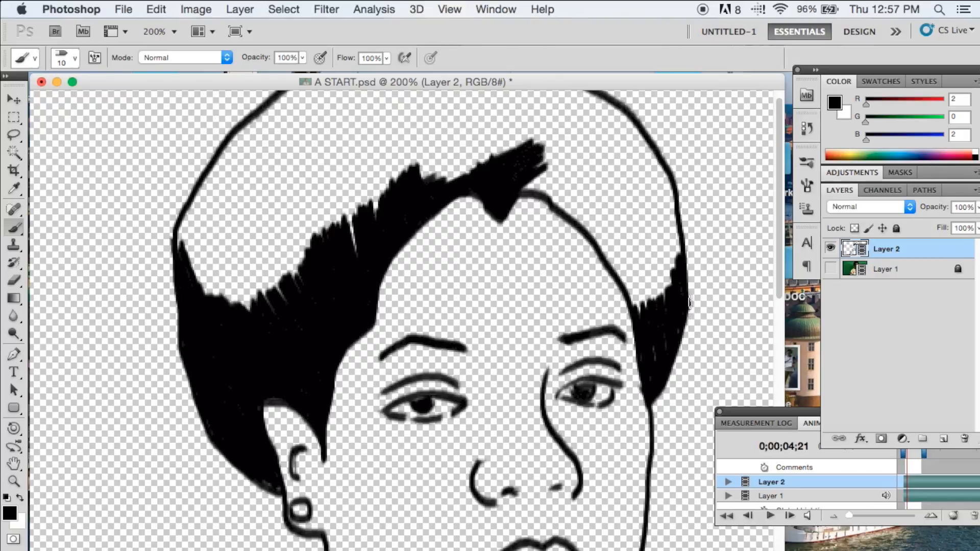
pyautogui.moveTo(651, 314)
pyautogui.mouseDown()
pyautogui.moveTo(587, 220)
pyautogui.moveTo(523, 181)
pyautogui.moveTo(540, 184)
pyautogui.moveTo(529, 186)
pyautogui.moveTo(537, 173)
pyautogui.moveTo(587, 225)
pyautogui.moveTo(542, 156)
pyautogui.moveTo(639, 279)
pyautogui.moveTo(615, 226)
pyautogui.moveTo(661, 306)
pyautogui.moveTo(630, 186)
pyautogui.moveTo(657, 285)
pyautogui.mouseUp()
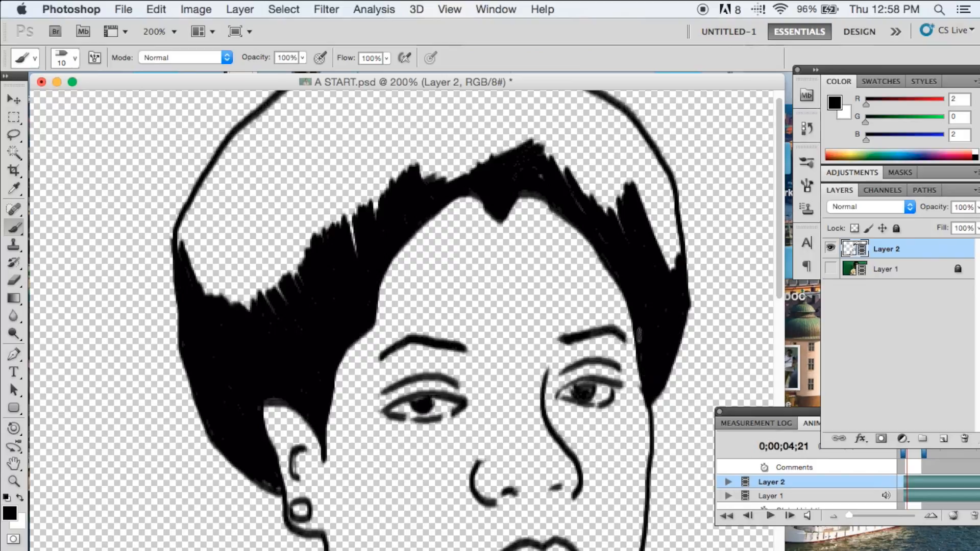
pyautogui.moveTo(652, 206)
pyautogui.mouseDown()
pyautogui.moveTo(659, 182)
pyautogui.moveTo(675, 236)
pyautogui.moveTo(668, 259)
pyautogui.moveTo(681, 252)
pyautogui.moveTo(671, 189)
pyautogui.moveTo(644, 146)
pyautogui.moveTo(633, 148)
pyautogui.moveTo(627, 179)
pyautogui.moveTo(643, 241)
pyautogui.moveTo(632, 244)
pyautogui.moveTo(572, 195)
pyautogui.moveTo(610, 211)
pyautogui.moveTo(588, 134)
pyautogui.moveTo(616, 181)
pyautogui.moveTo(647, 204)
pyautogui.moveTo(659, 186)
pyautogui.moveTo(622, 119)
pyautogui.moveTo(644, 136)
pyautogui.moveTo(661, 174)
pyautogui.moveTo(642, 216)
pyautogui.mouseUp()
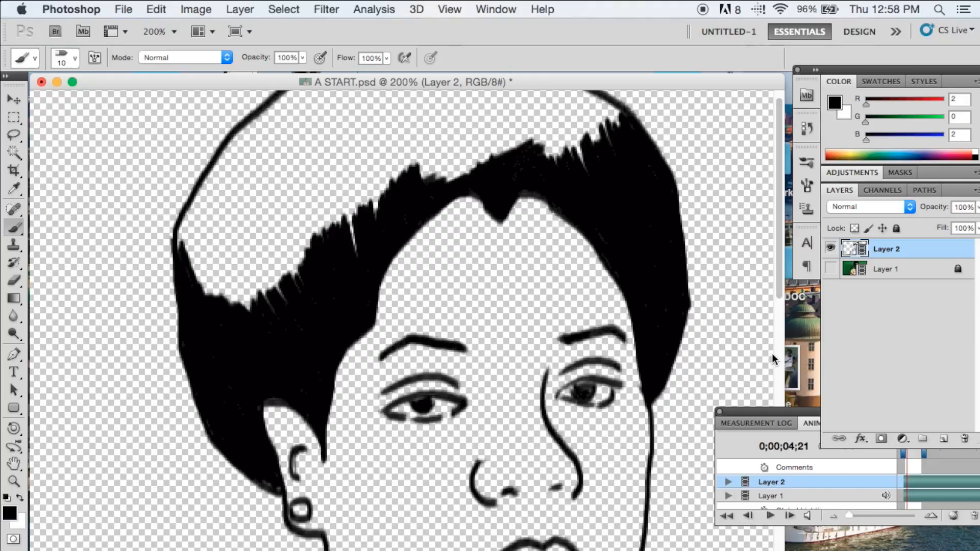
# Enlarge the brush to 65 px and fill the remaining empty crown of the hair with black
pyautogui.scroll(-1, 772, 349)
pyautogui.scroll(-1, 771, 347)
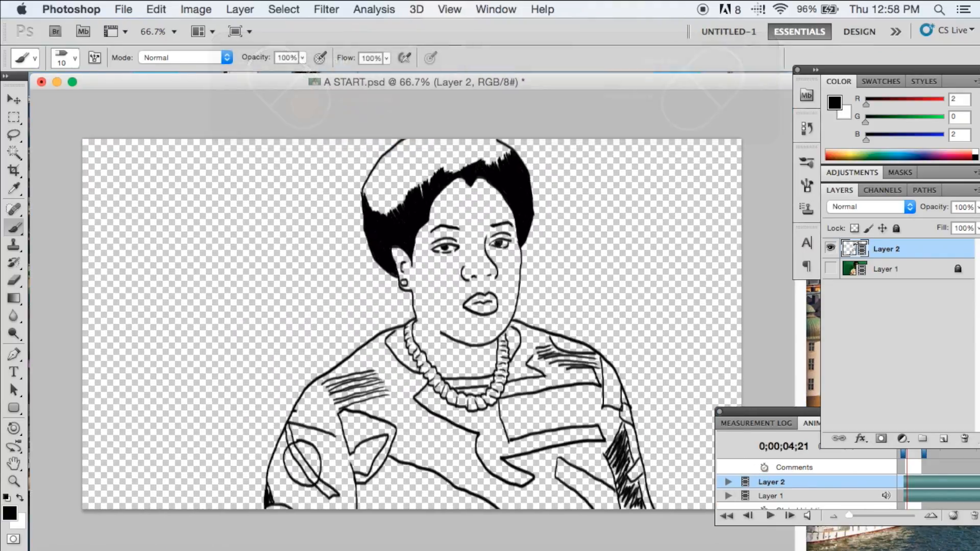
pyautogui.click(68, 63)
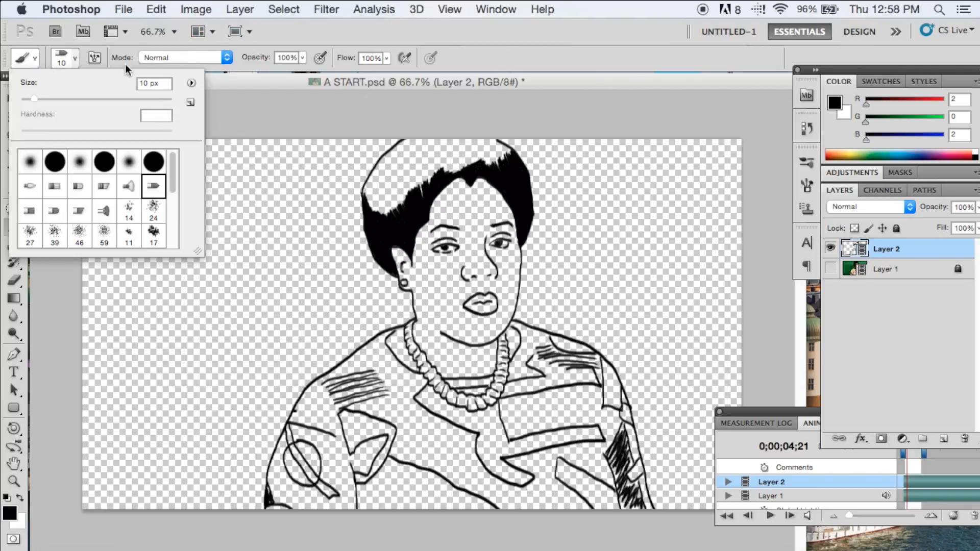
pyautogui.moveTo(115, 96); pyautogui.dragTo(111, 96)
pyautogui.click(529, 48)
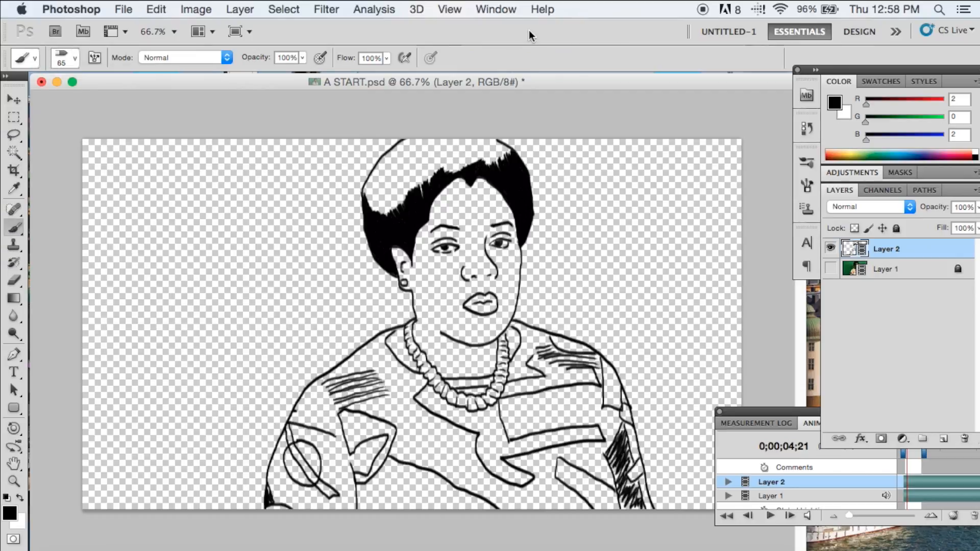
pyautogui.moveTo(414, 138)
pyautogui.mouseDown()
pyautogui.moveTo(376, 171)
pyautogui.moveTo(406, 145)
pyautogui.moveTo(368, 196)
pyautogui.moveTo(403, 186)
pyautogui.moveTo(396, 168)
pyautogui.moveTo(386, 212)
pyautogui.moveTo(370, 205)
pyautogui.moveTo(380, 168)
pyautogui.moveTo(445, 153)
pyautogui.moveTo(419, 204)
pyautogui.moveTo(450, 154)
pyautogui.moveTo(438, 133)
pyautogui.moveTo(408, 153)
pyautogui.moveTo(396, 194)
pyautogui.moveTo(403, 215)
pyautogui.moveTo(462, 160)
pyautogui.moveTo(506, 153)
pyautogui.moveTo(499, 143)
pyautogui.moveTo(513, 153)
pyautogui.moveTo(453, 161)
pyautogui.moveTo(470, 127)
pyautogui.mouseUp()
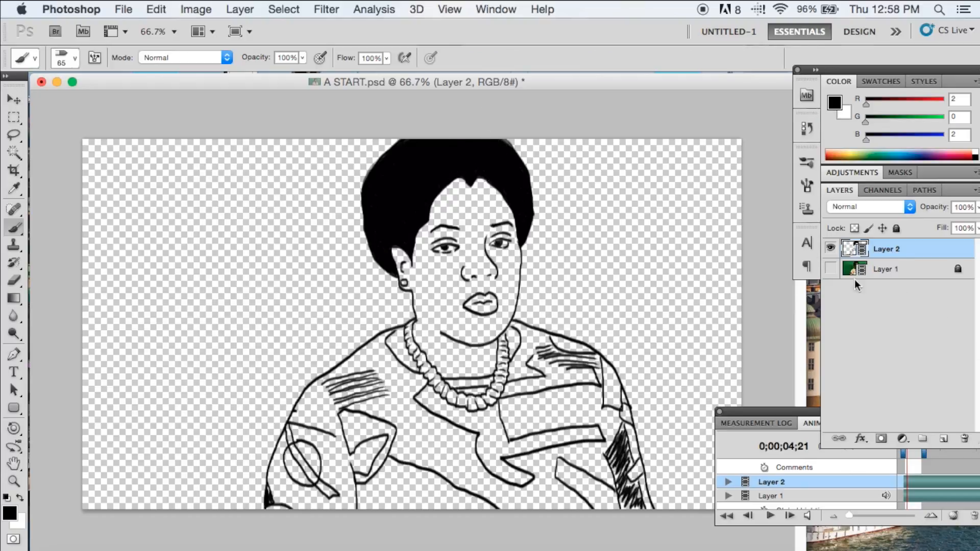
# Toggle Layer 1's visibility to compare the line drawing with the footage, leaving the footage shown
pyautogui.click(832, 269)
pyautogui.click(831, 269)
pyautogui.click(831, 269)
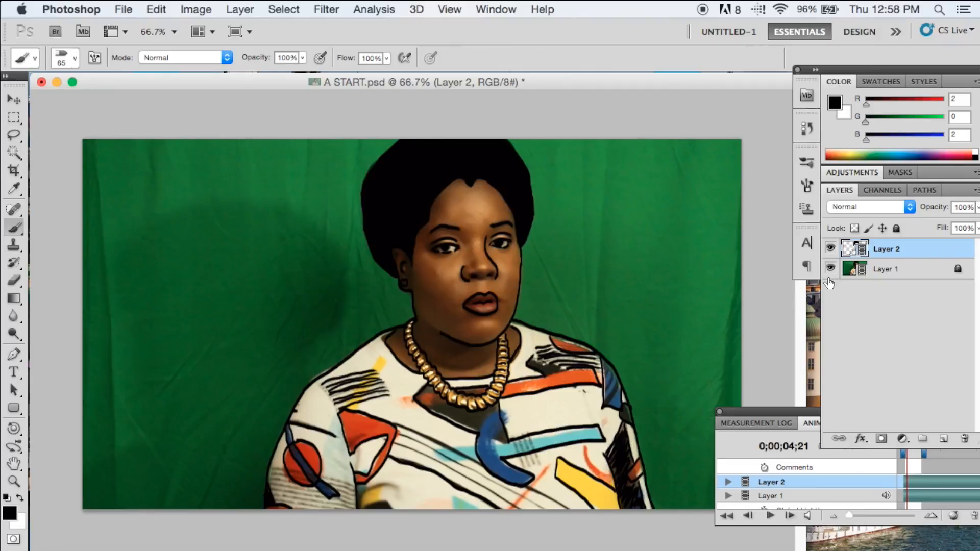
pyautogui.click(832, 269)
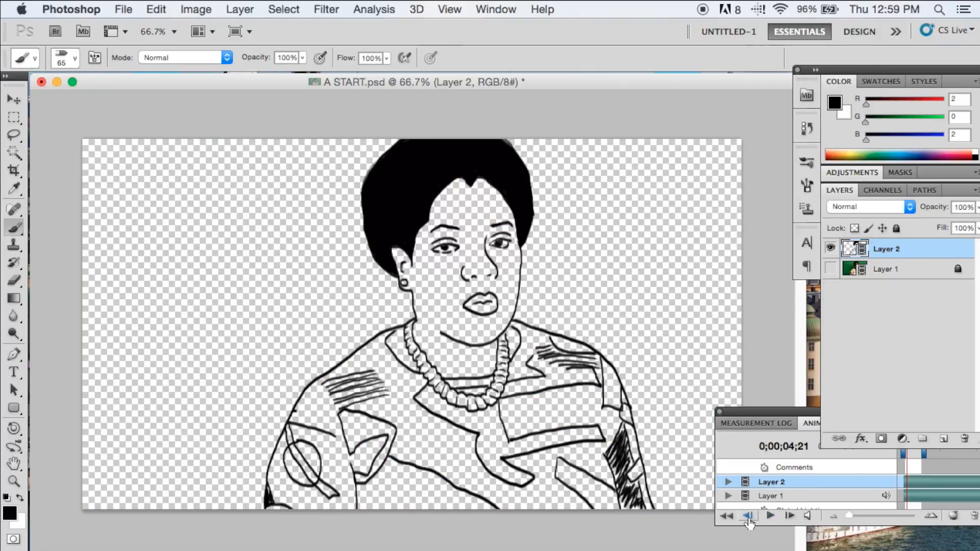
pyautogui.click(831, 271)
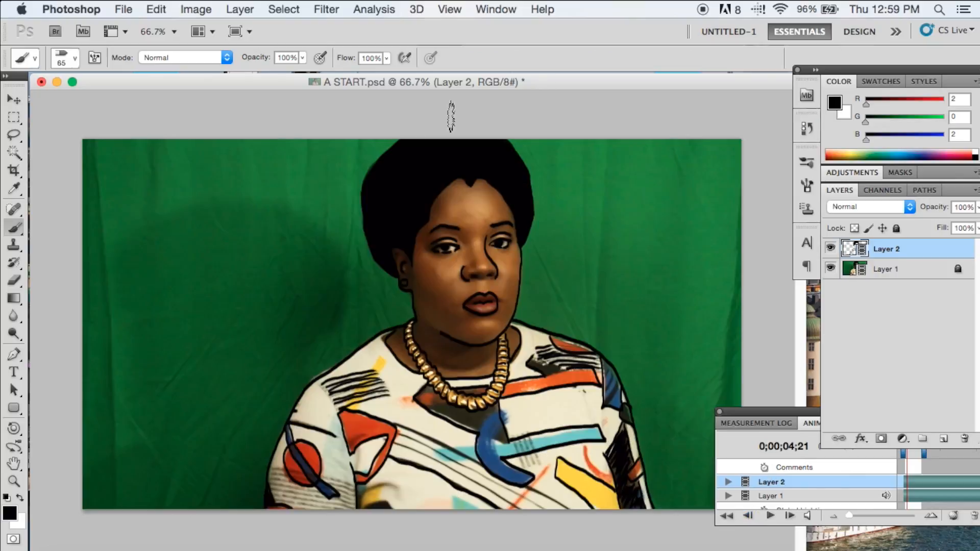
# Reduce the brush size to 10 px and draw a curved crease line across the neck above the necklace
pyautogui.click(68, 58)
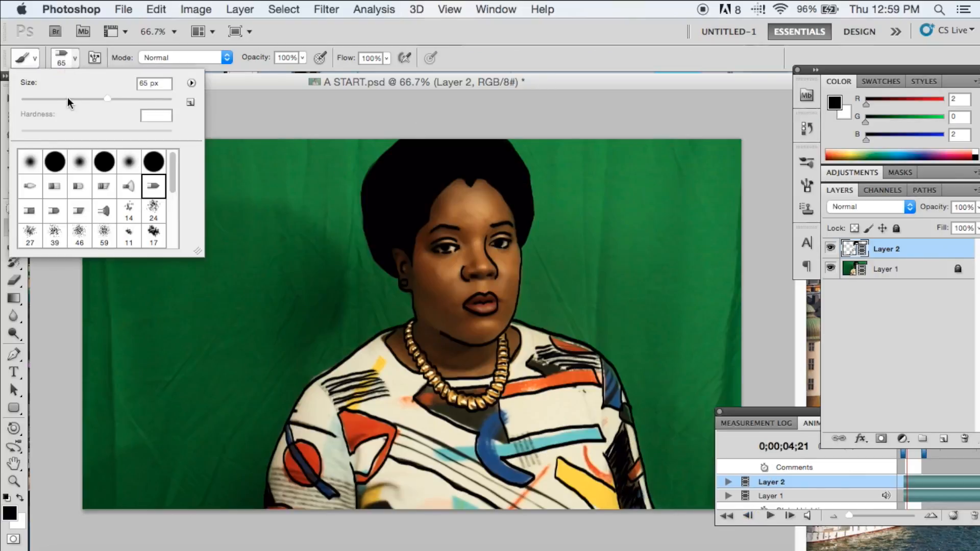
pyautogui.click(41, 99)
pyautogui.moveTo(38, 97); pyautogui.dragTo(32, 97)
pyautogui.click(34, 99)
pyautogui.click(618, 51)
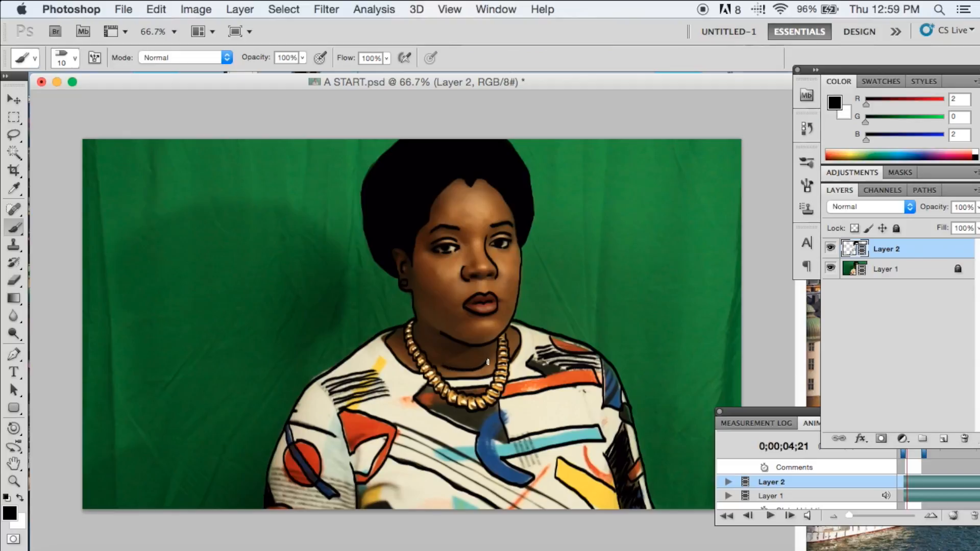
# Hide Layer 1 and step frame by frame back to 0;00;04;13 and forward to 0;00;04;21 to review the drawn animation
pyautogui.click(831, 269)
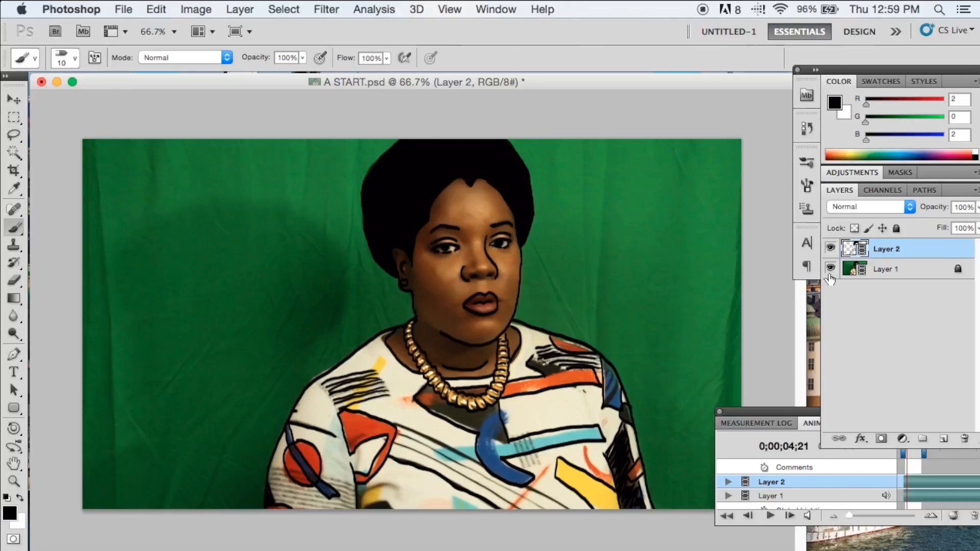
pyautogui.click(829, 276)
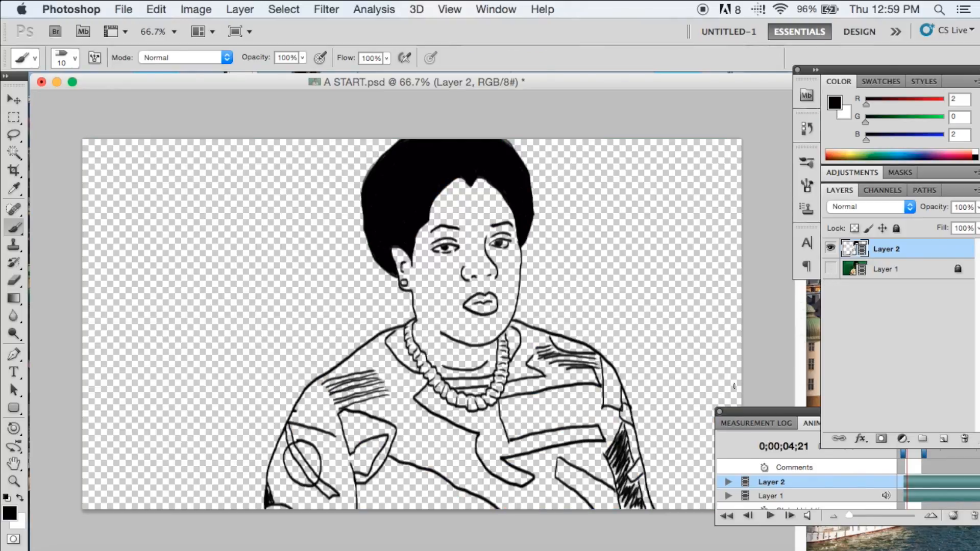
pyautogui.click(752, 517)
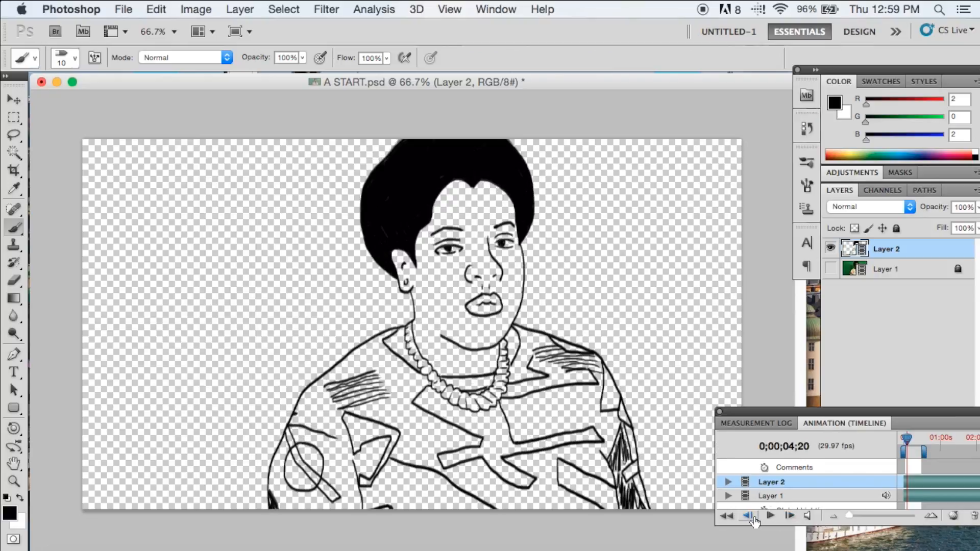
pyautogui.click(749, 516)
pyautogui.click(750, 517)
pyautogui.click(749, 516)
pyautogui.click(749, 517)
pyautogui.click(750, 516)
pyautogui.click(750, 516)
pyautogui.click(750, 516)
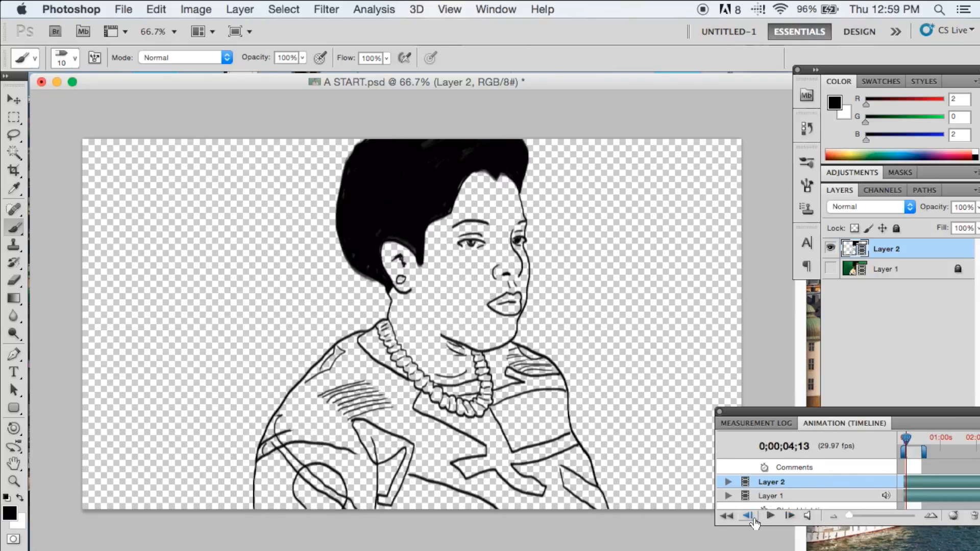
pyautogui.click(789, 517)
pyautogui.click(789, 517)
pyautogui.click(789, 518)
pyautogui.click(789, 517)
pyautogui.click(790, 518)
pyautogui.click(789, 517)
pyautogui.click(789, 517)
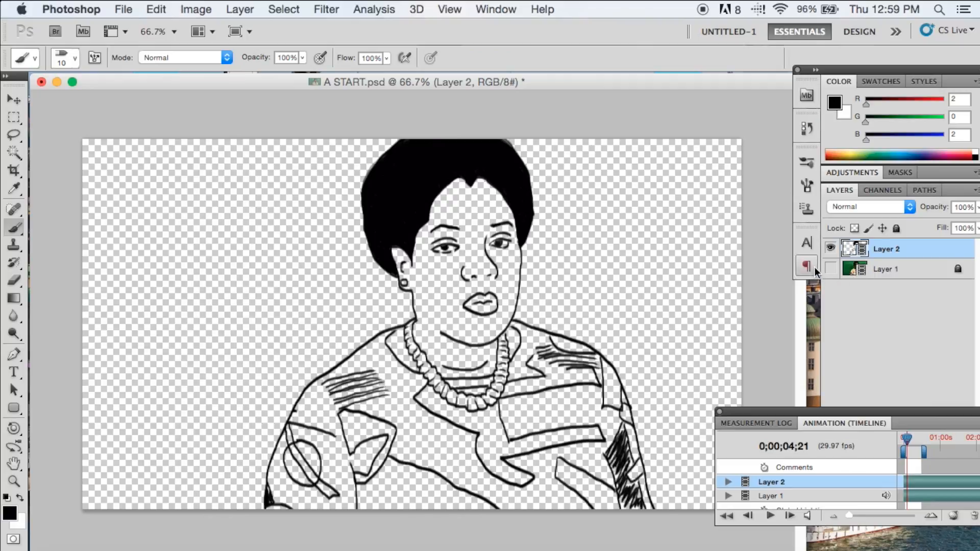
# Select Layer 1, make it visible again and save the file
pyautogui.click(840, 269)
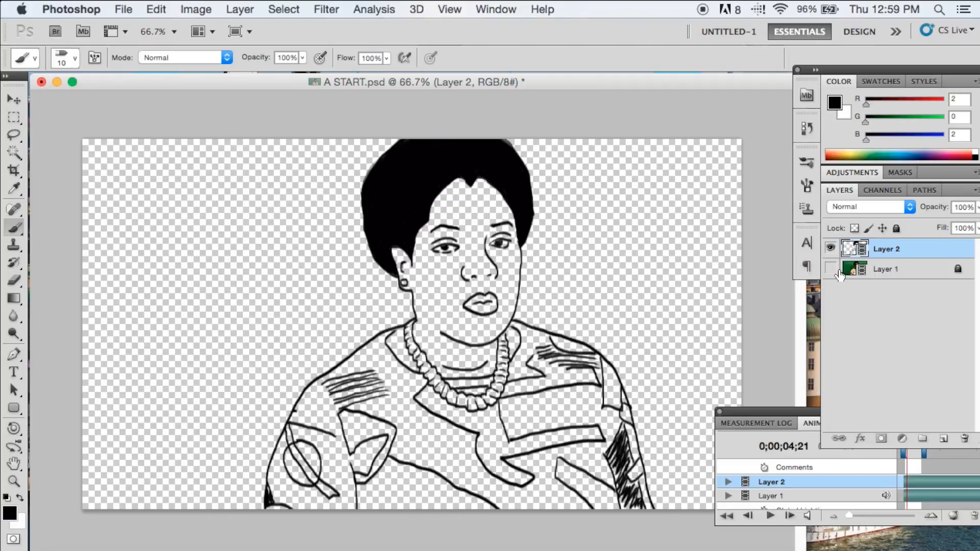
pyautogui.click(832, 269)
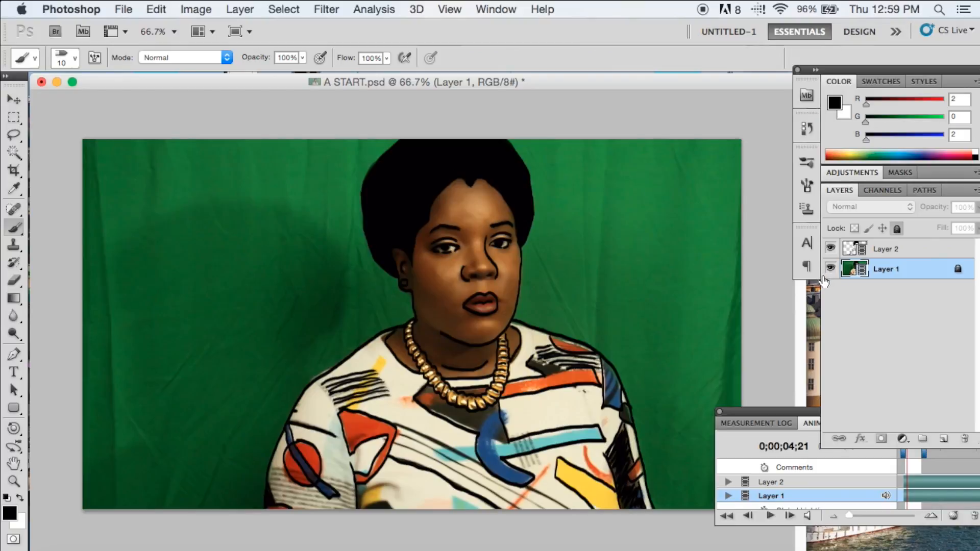
pyautogui.press('super+s')
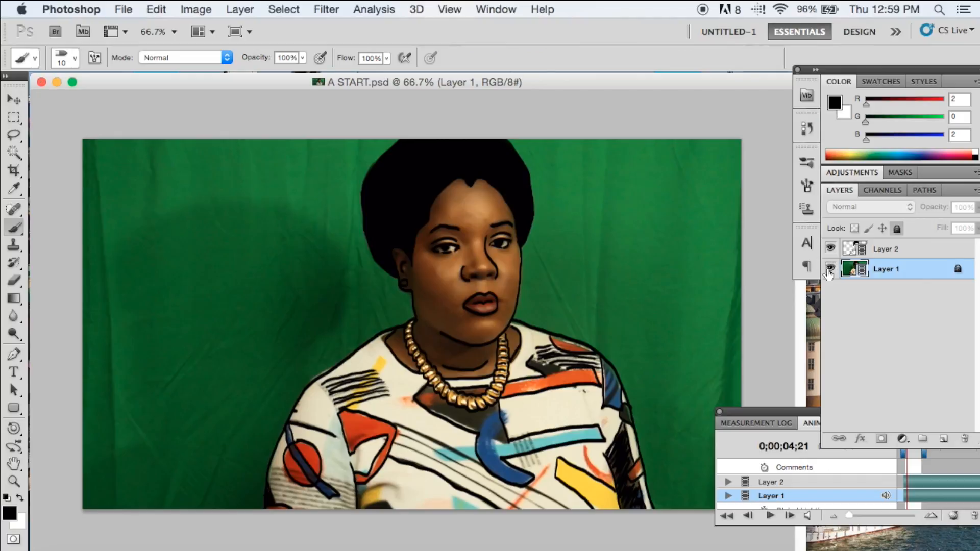
# Advance one frame to 0;00;04;22 and try to paint on Layer 1 with the brush
pyautogui.click(790, 515)
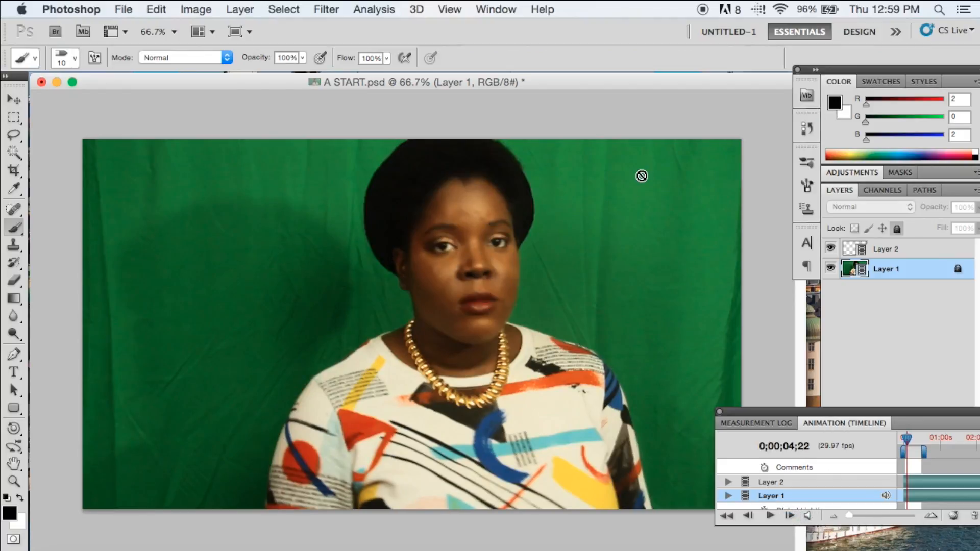
pyautogui.click(587, 110)
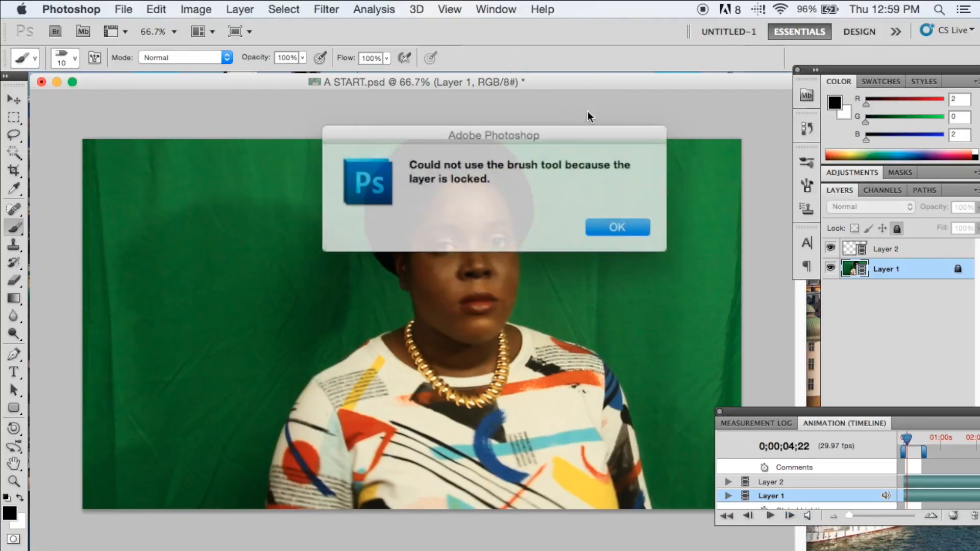
pyautogui.click(599, 230)
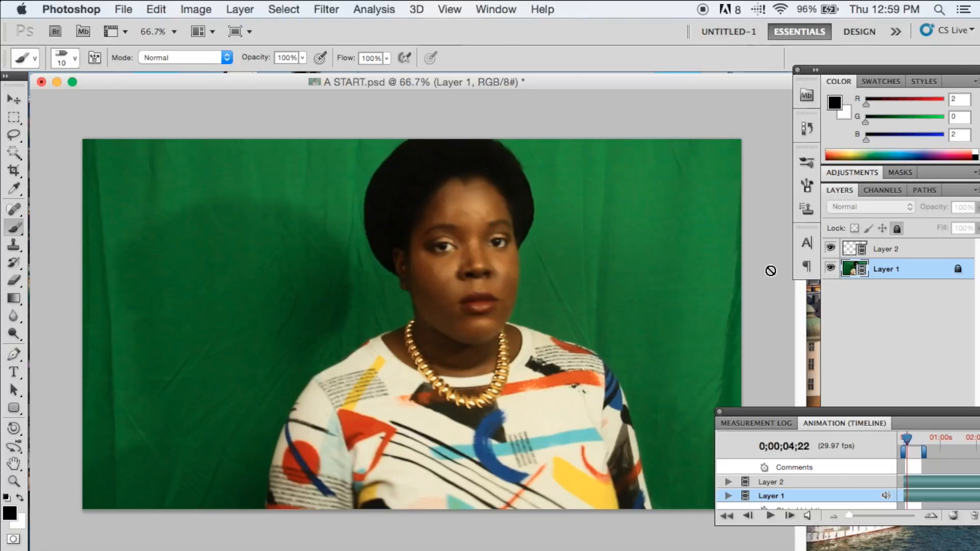
# Select Layer 2, save the file, and trace the hair edge, hairline and ear in black, checking the lines with Layer 1 hidden
pyautogui.click(891, 253)
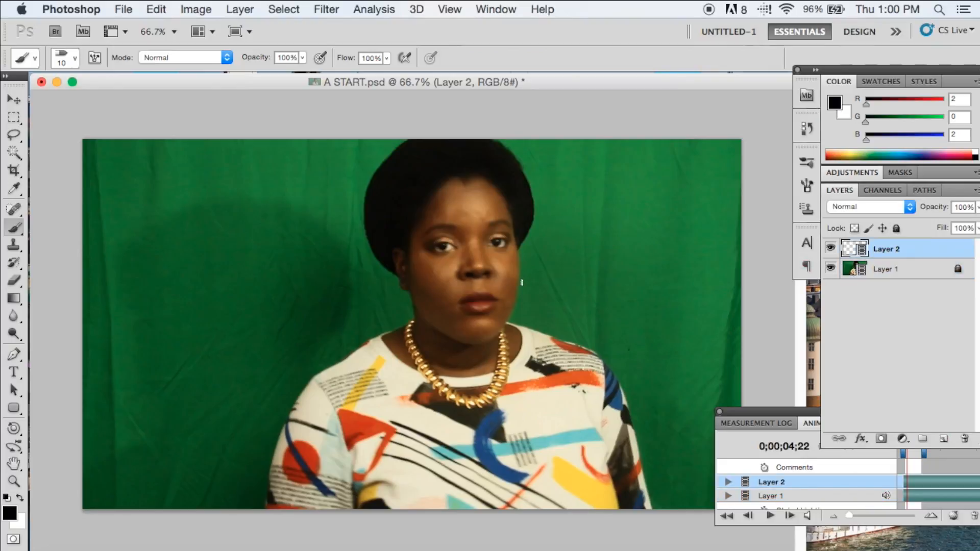
pyautogui.press('super+s')
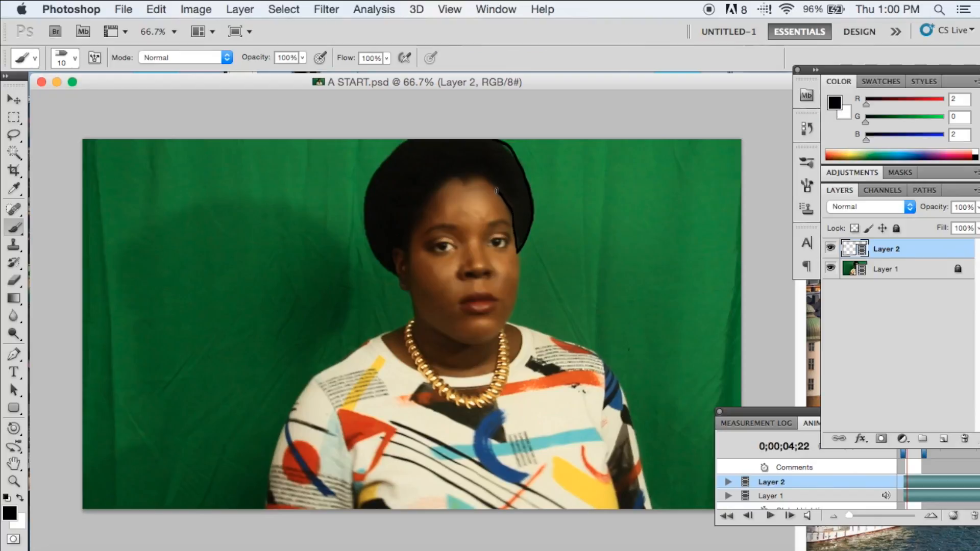
pyautogui.moveTo(474, 179)
pyautogui.mouseDown()
pyautogui.moveTo(450, 180)
pyautogui.moveTo(432, 196)
pyautogui.moveTo(413, 237)
pyautogui.mouseUp()
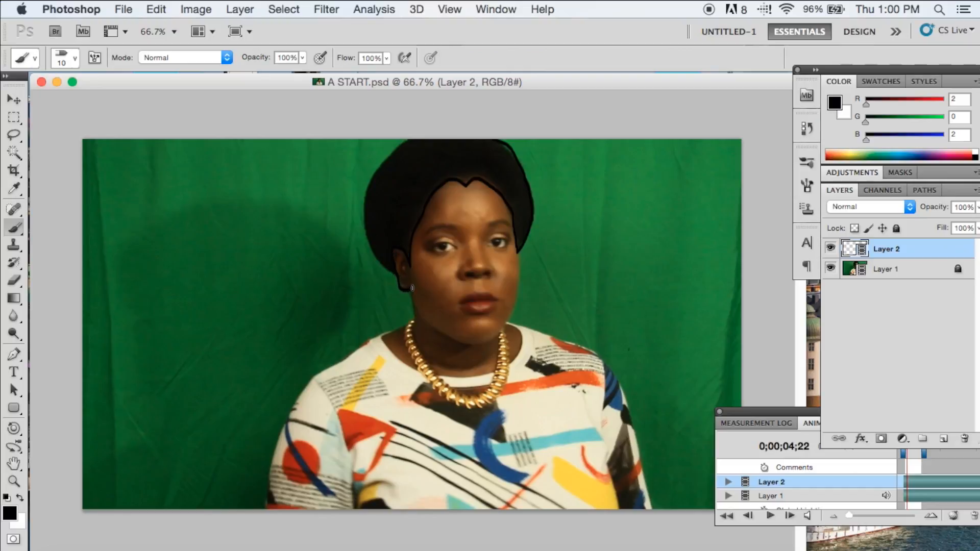
pyautogui.click(413, 286)
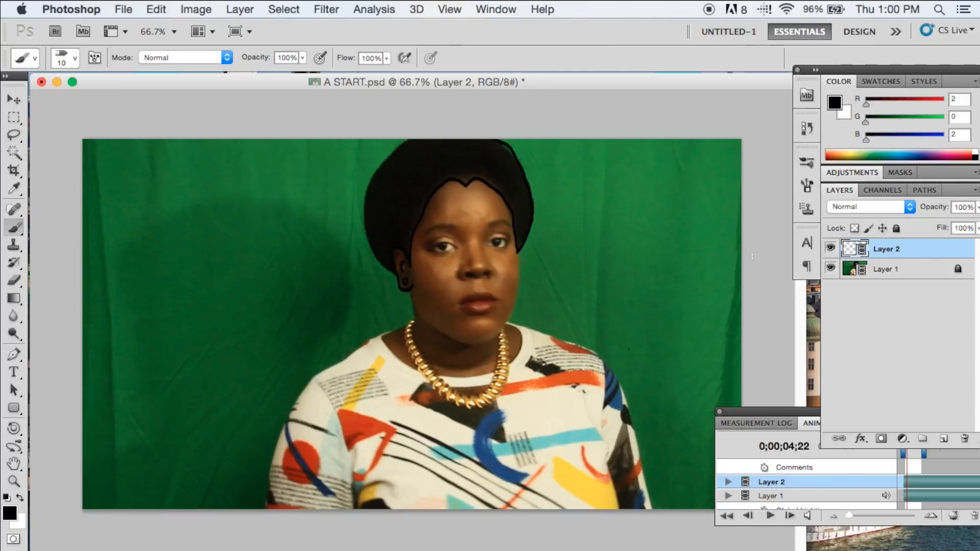
pyautogui.click(831, 269)
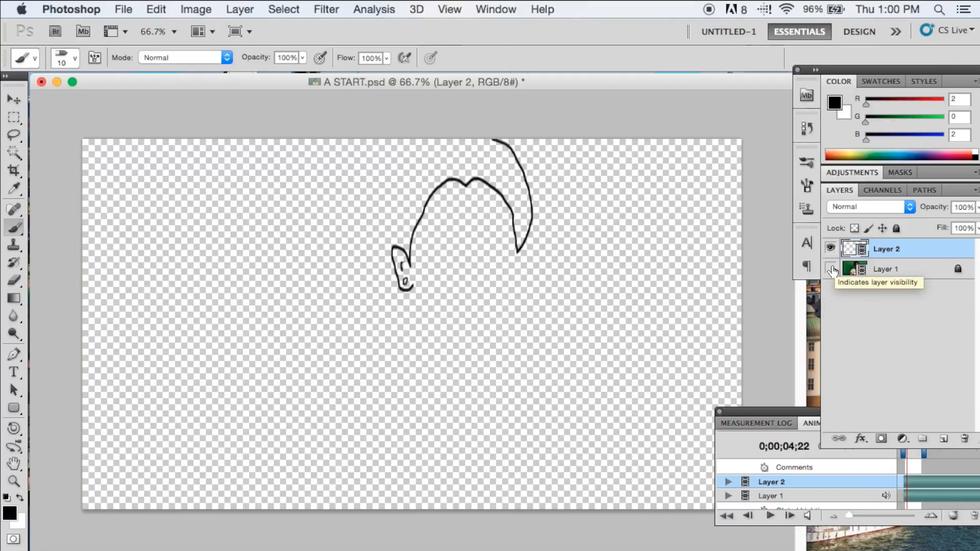
pyautogui.click(831, 269)
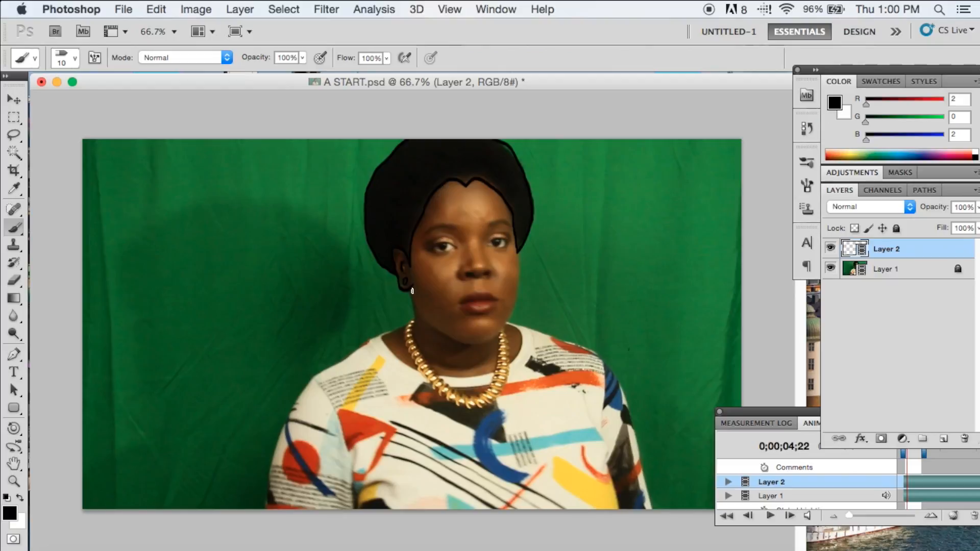
# Trace the woman's cheeks, chin, neck, shoulders and outer arms down to the lower edge of the frame
pyautogui.moveTo(412, 289); pyautogui.dragTo(409, 325)
pyautogui.press('super+z')
pyautogui.moveTo(412, 294)
pyautogui.mouseDown()
pyautogui.moveTo(415, 319)
pyautogui.moveTo(310, 381)
pyautogui.moveTo(276, 437)
pyautogui.moveTo(268, 502)
pyautogui.mouseUp()
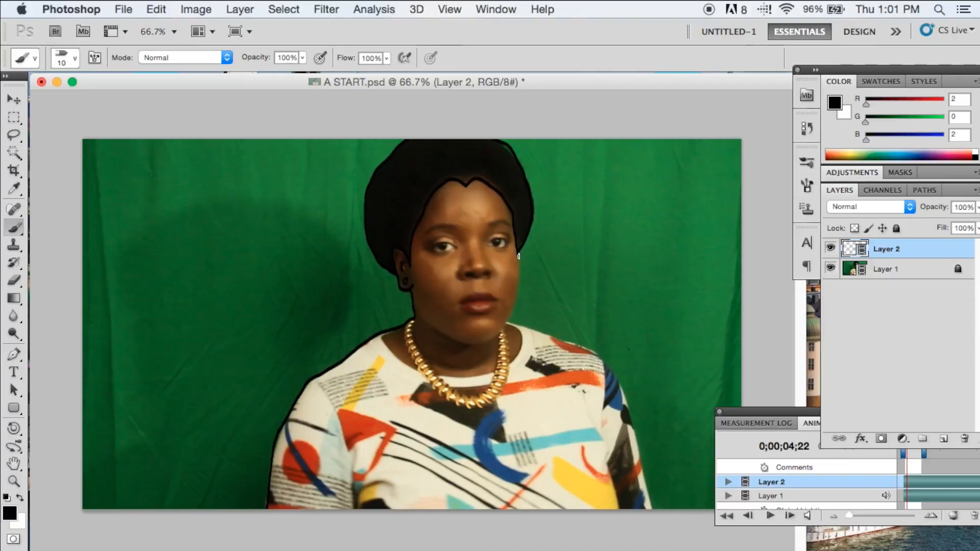
pyautogui.moveTo(519, 280)
pyautogui.mouseDown()
pyautogui.moveTo(513, 312)
pyautogui.moveTo(488, 343)
pyautogui.moveTo(465, 347)
pyautogui.moveTo(437, 331)
pyautogui.mouseUp()
pyautogui.moveTo(512, 313); pyautogui.dragTo(512, 325)
pyautogui.moveTo(509, 321)
pyautogui.mouseDown()
pyautogui.moveTo(605, 358)
pyautogui.moveTo(655, 514)
pyautogui.mouseUp()
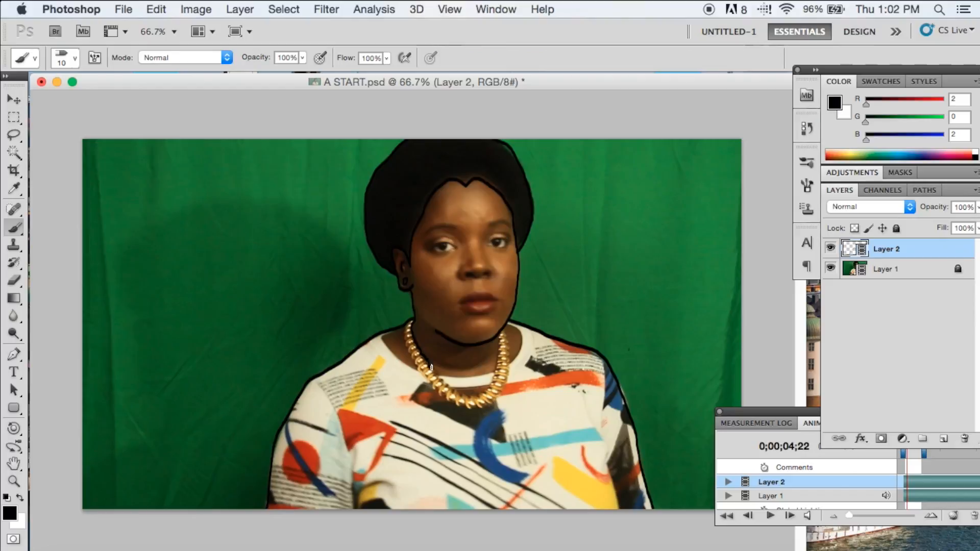
# Trace the inner and outer edges of the gold necklace with the black brush
pyautogui.moveTo(440, 379); pyautogui.dragTo(476, 394)
pyautogui.moveTo(481, 392); pyautogui.dragTo(503, 338)
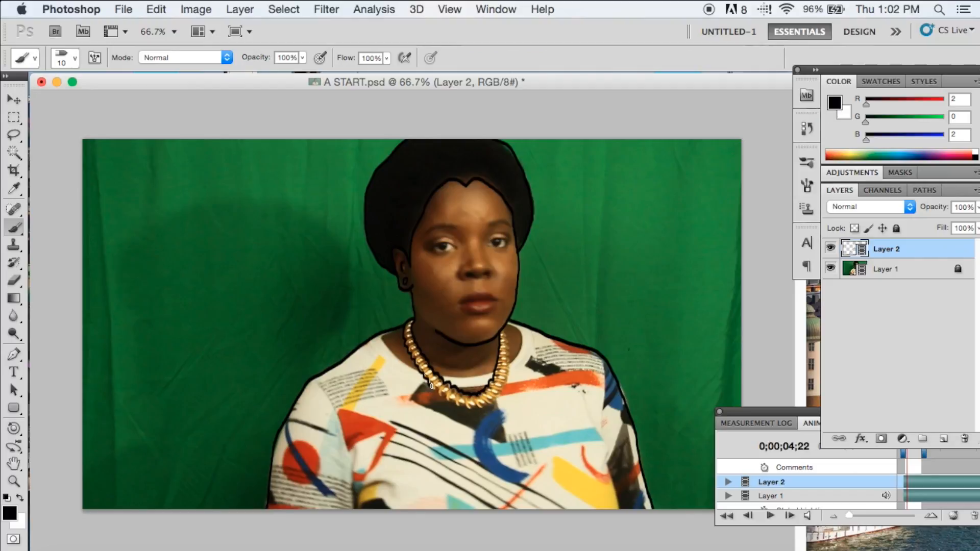
pyautogui.moveTo(437, 391)
pyautogui.mouseDown()
pyautogui.moveTo(482, 409)
pyautogui.moveTo(507, 379)
pyautogui.mouseUp()
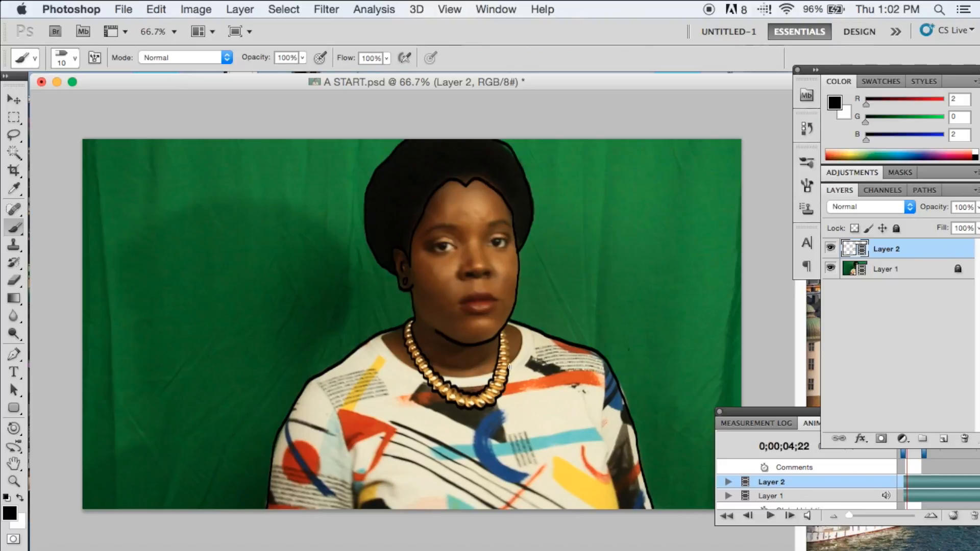
pyautogui.moveTo(510, 363); pyautogui.dragTo(505, 330)
# Trace the shirt's neckline on both sides of the necklace, plus the red shoulder patch and the red patch at the sleeve's lower edge
pyautogui.moveTo(443, 377)
pyautogui.mouseDown()
pyautogui.moveTo(494, 375)
pyautogui.moveTo(458, 391)
pyautogui.moveTo(498, 380)
pyautogui.mouseUp()
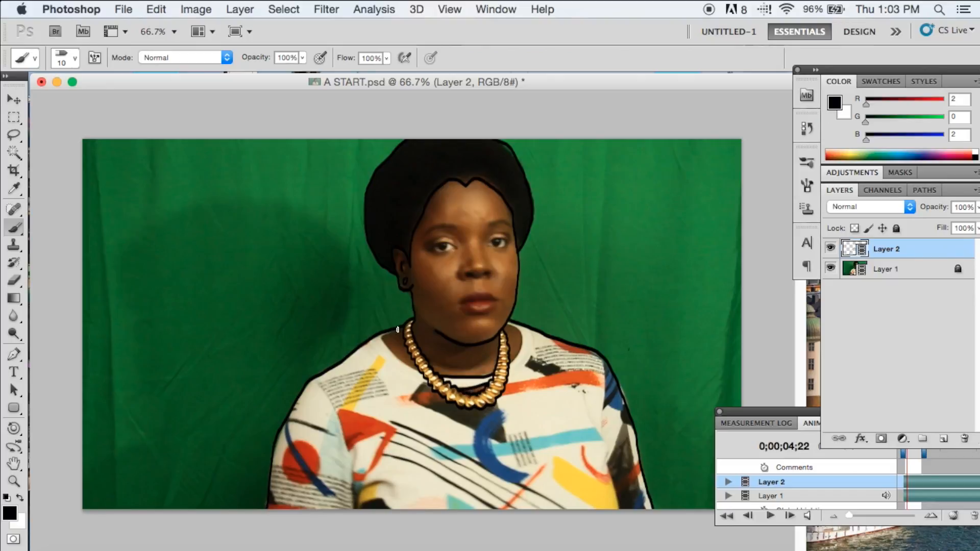
pyautogui.moveTo(385, 333); pyautogui.dragTo(417, 368)
pyautogui.moveTo(505, 324)
pyautogui.mouseDown()
pyautogui.moveTo(521, 344)
pyautogui.moveTo(513, 357)
pyautogui.mouseUp()
pyautogui.moveTo(556, 344); pyautogui.dragTo(592, 353)
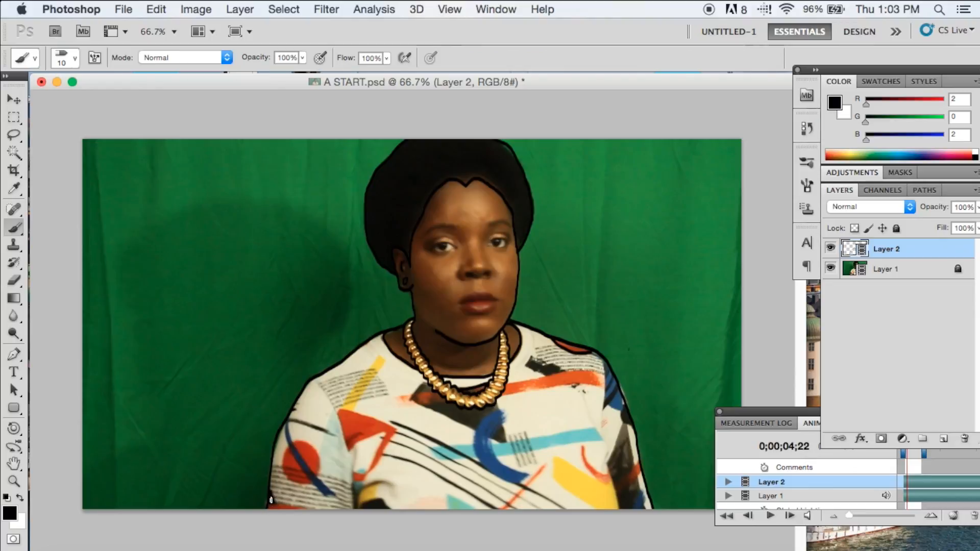
pyautogui.moveTo(279, 504); pyautogui.dragTo(303, 509)
# Compare with frame 0;00;04;20, return to 0;00;04;22, and outline the blue stripe and red circle on the sleeve
pyautogui.click(748, 516)
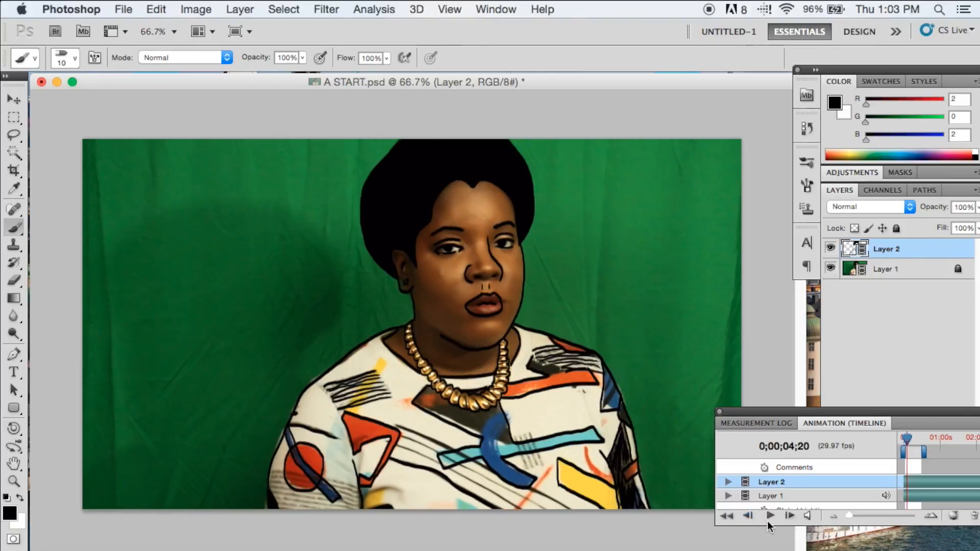
pyautogui.click(790, 516)
pyautogui.click(790, 516)
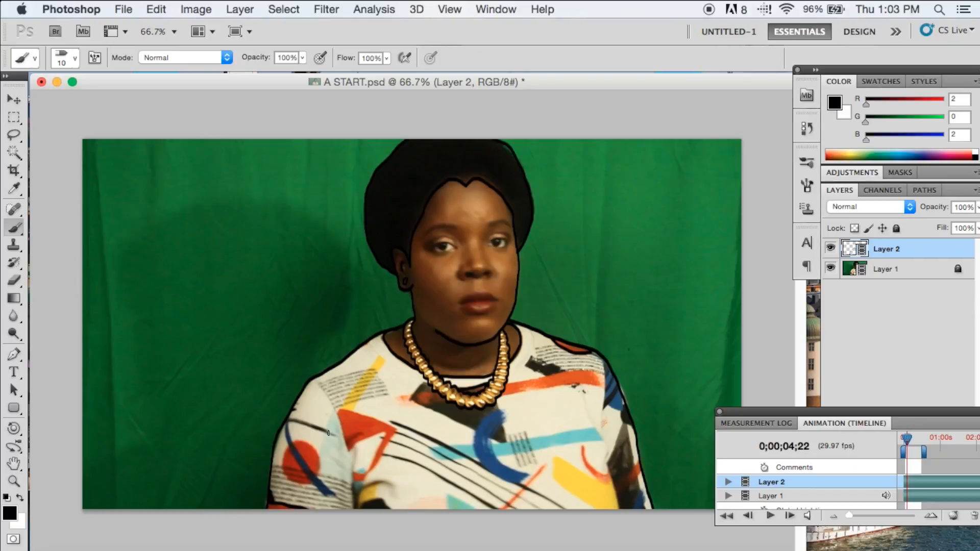
pyautogui.moveTo(319, 429)
pyautogui.mouseDown()
pyautogui.moveTo(286, 422)
pyautogui.moveTo(332, 496)
pyautogui.moveTo(301, 468)
pyautogui.moveTo(288, 426)
pyautogui.moveTo(297, 452)
pyautogui.moveTo(281, 452)
pyautogui.mouseUp()
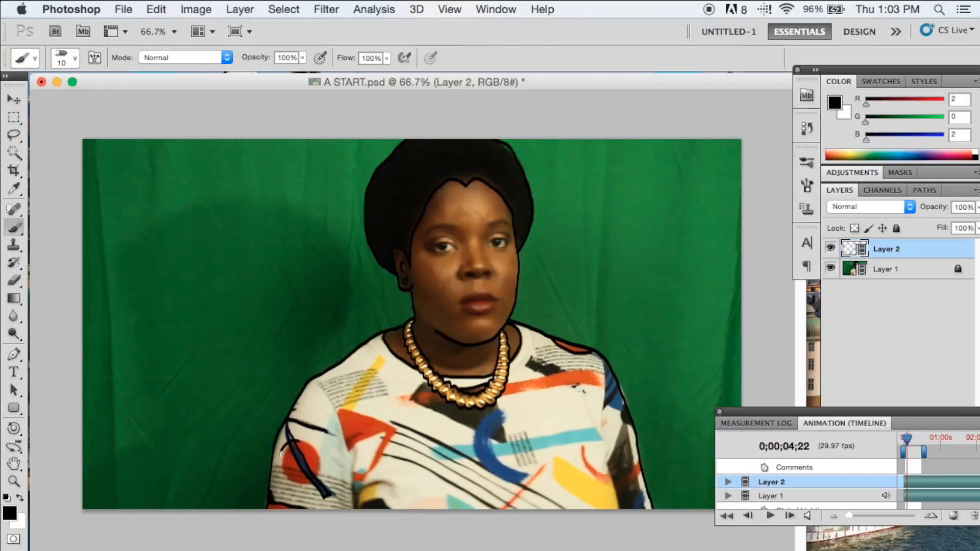
pyautogui.press('super+z')
pyautogui.moveTo(295, 442)
pyautogui.mouseDown()
pyautogui.moveTo(291, 479)
pyautogui.moveTo(310, 484)
pyautogui.moveTo(321, 465)
pyautogui.moveTo(301, 442)
pyautogui.mouseUp()
# Compare with the preceding frame, and outline the red angular shape on the shirt and the crease between arm and torso
pyautogui.click(748, 516)
pyautogui.click(797, 516)
pyautogui.moveTo(337, 413)
pyautogui.mouseDown()
pyautogui.moveTo(350, 453)
pyautogui.moveTo(386, 433)
pyautogui.moveTo(367, 472)
pyautogui.moveTo(354, 469)
pyautogui.moveTo(365, 481)
pyautogui.moveTo(396, 430)
pyautogui.moveTo(373, 417)
pyautogui.mouseUp()
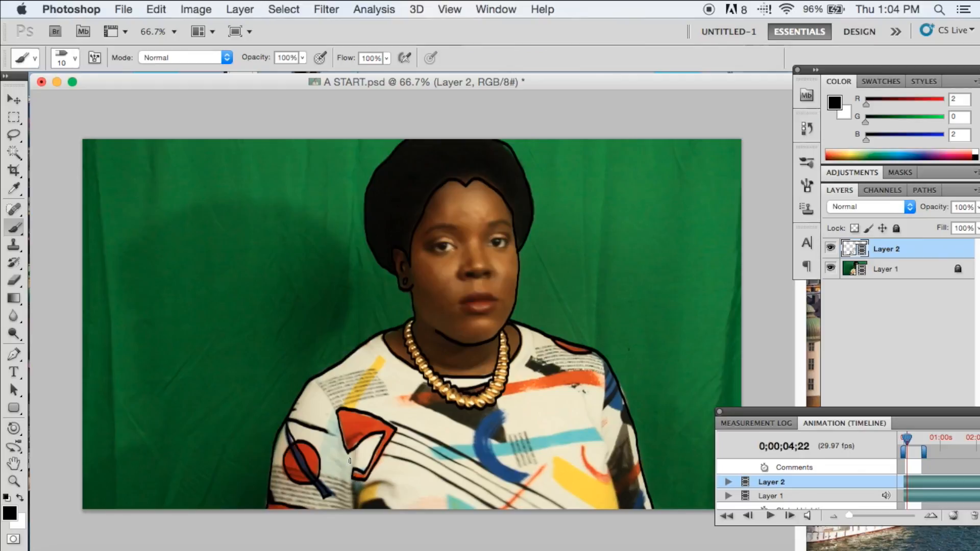
pyautogui.moveTo(346, 461); pyautogui.dragTo(357, 516)
# Compare with frame 0;00;04;21, return to 0;00;04;22, and draw the diagonal stripe across the torso and the hatching beside the yellow shoulder stripe
pyautogui.click(749, 516)
pyautogui.click(749, 517)
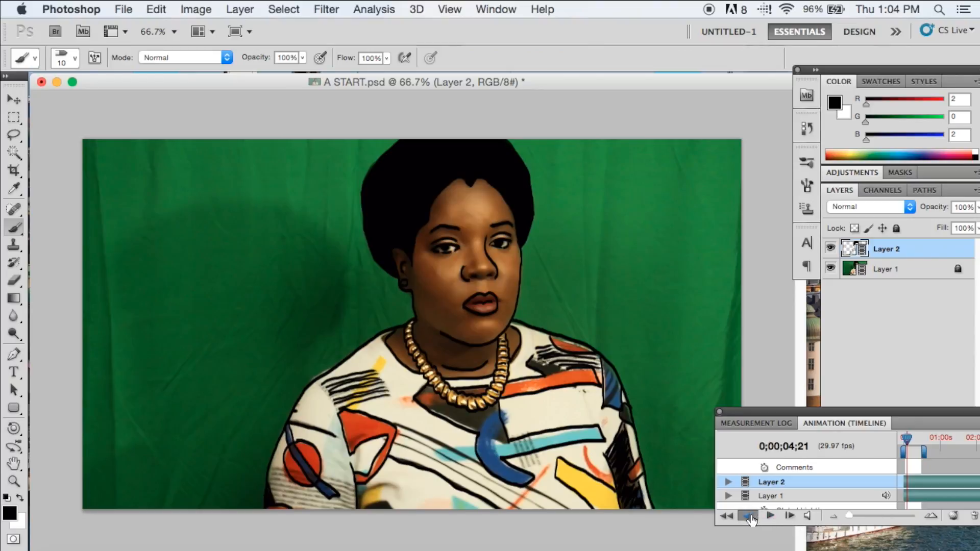
pyautogui.click(790, 517)
pyautogui.click(790, 516)
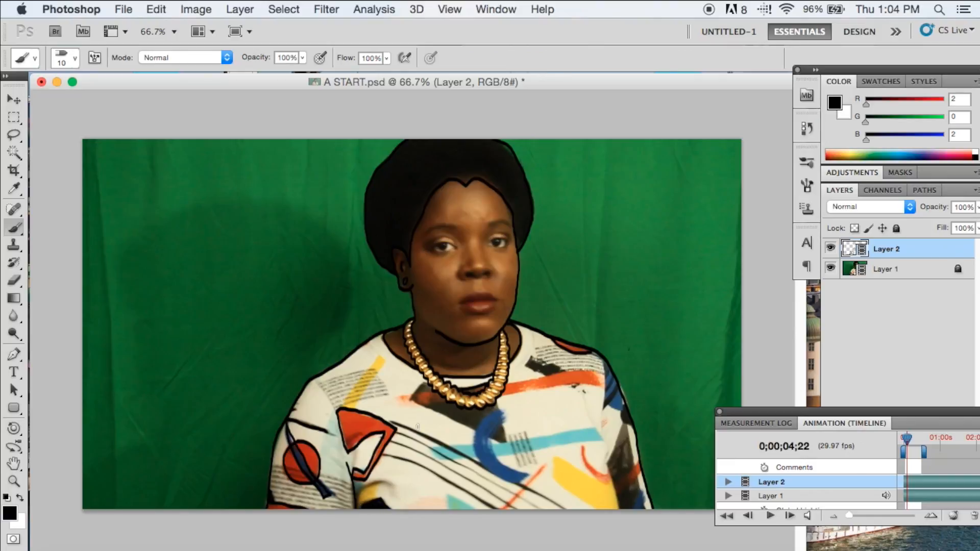
pyautogui.moveTo(381, 454)
pyautogui.mouseDown()
pyautogui.moveTo(421, 465)
pyautogui.moveTo(489, 508)
pyautogui.mouseUp()
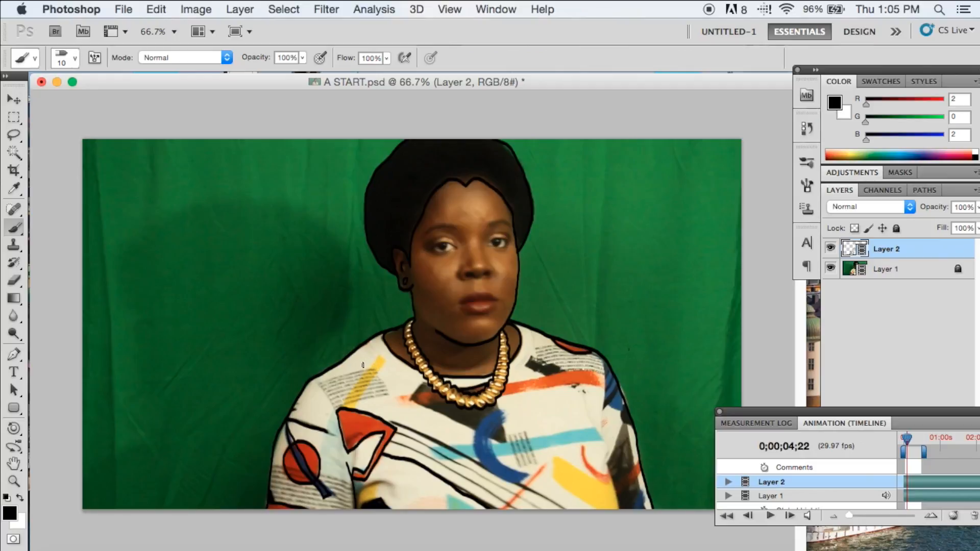
pyautogui.moveTo(374, 368)
pyautogui.mouseDown()
pyautogui.moveTo(325, 381)
pyautogui.moveTo(378, 374)
pyautogui.moveTo(321, 386)
pyautogui.moveTo(380, 377)
pyautogui.moveTo(324, 394)
pyautogui.moveTo(378, 381)
pyautogui.moveTo(327, 395)
pyautogui.mouseUp()
pyautogui.moveTo(384, 385)
pyautogui.mouseDown()
pyautogui.moveTo(332, 393)
pyautogui.moveTo(364, 393)
pyautogui.moveTo(333, 408)
pyautogui.mouseUp()
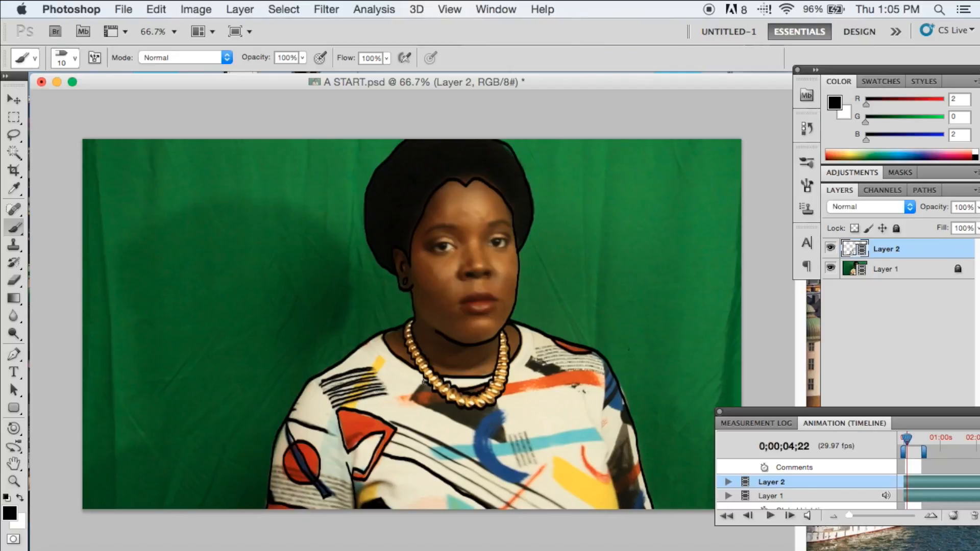
# Outline the dark patch below the necklace, the light blue bar with its blue arc, and the red bar across the chest
pyautogui.moveTo(411, 398); pyautogui.dragTo(470, 431)
pyautogui.rightClick(511, 398)
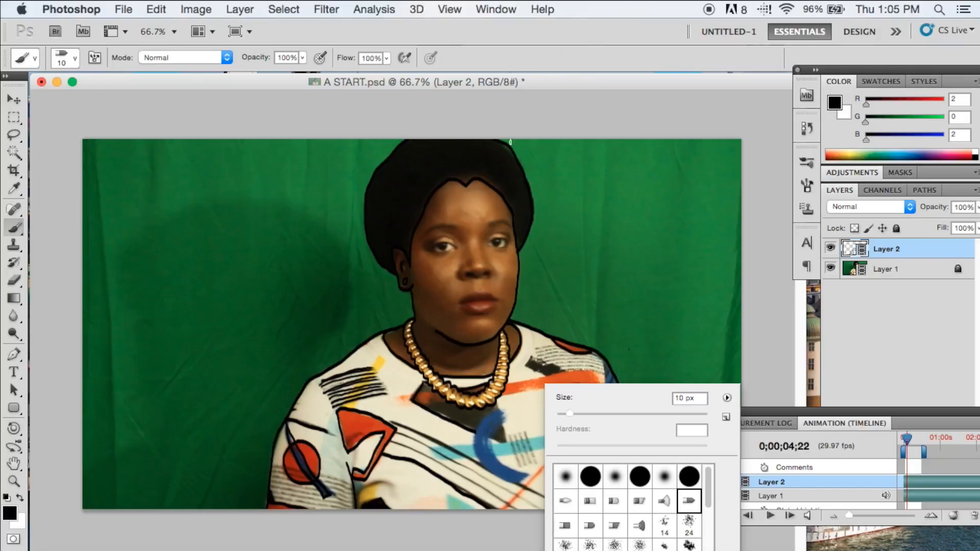
pyautogui.click(567, 58)
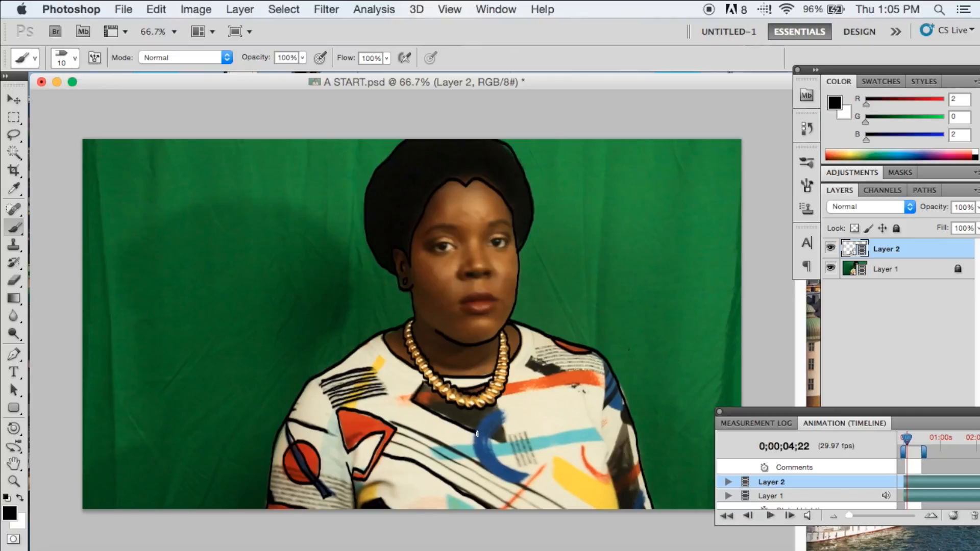
pyautogui.moveTo(475, 436)
pyautogui.mouseDown()
pyautogui.moveTo(430, 448)
pyautogui.moveTo(439, 462)
pyautogui.moveTo(477, 458)
pyautogui.moveTo(521, 485)
pyautogui.moveTo(528, 479)
pyautogui.moveTo(500, 459)
pyautogui.moveTo(608, 443)
pyautogui.moveTo(597, 426)
pyautogui.moveTo(507, 440)
pyautogui.mouseUp()
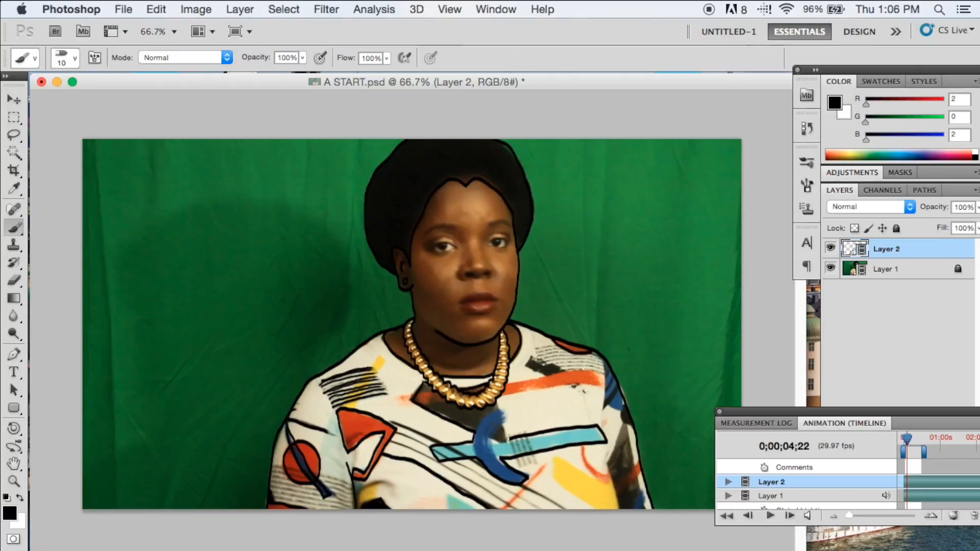
pyautogui.moveTo(497, 398); pyautogui.dragTo(505, 440)
pyautogui.moveTo(501, 396); pyautogui.dragTo(601, 388)
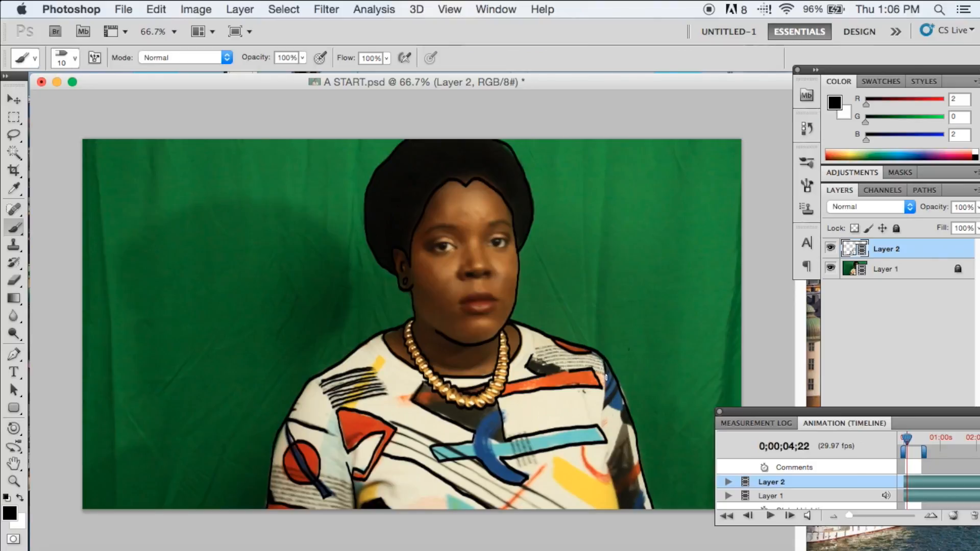
# Outline the blue, dark and red patches on the sleeve beside the red bar, and the yellow shape on the lower torso
pyautogui.moveTo(600, 410)
pyautogui.mouseDown()
pyautogui.moveTo(621, 411)
pyautogui.moveTo(624, 399)
pyautogui.moveTo(630, 422)
pyautogui.mouseUp()
pyautogui.moveTo(624, 424)
pyautogui.mouseDown()
pyautogui.moveTo(606, 461)
pyautogui.moveTo(614, 502)
pyautogui.mouseUp()
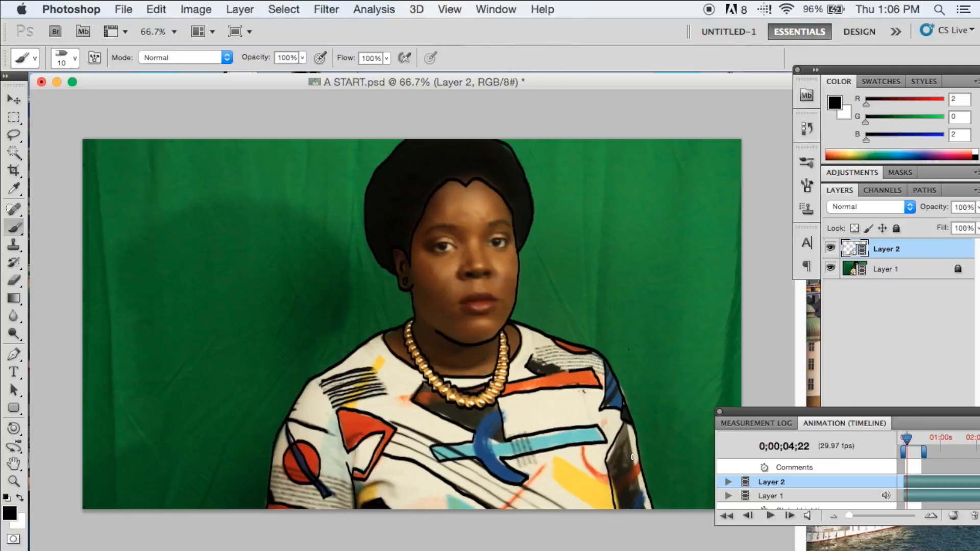
pyautogui.moveTo(623, 424)
pyautogui.mouseDown()
pyautogui.moveTo(609, 462)
pyautogui.moveTo(619, 504)
pyautogui.mouseUp()
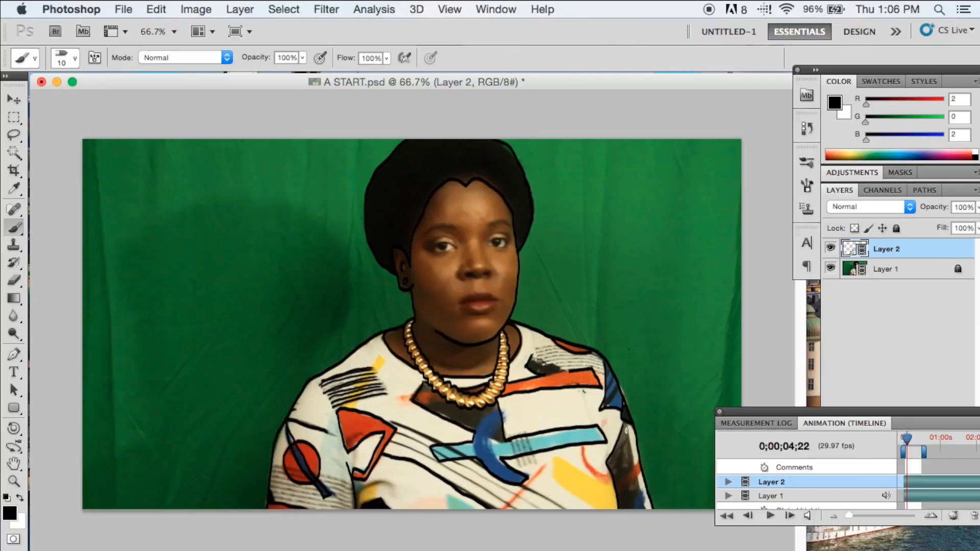
pyautogui.moveTo(626, 421)
pyautogui.mouseDown()
pyautogui.moveTo(628, 480)
pyautogui.moveTo(643, 495)
pyautogui.mouseUp()
pyautogui.moveTo(554, 458); pyautogui.dragTo(557, 481)
pyautogui.moveTo(569, 491); pyautogui.dragTo(579, 498)
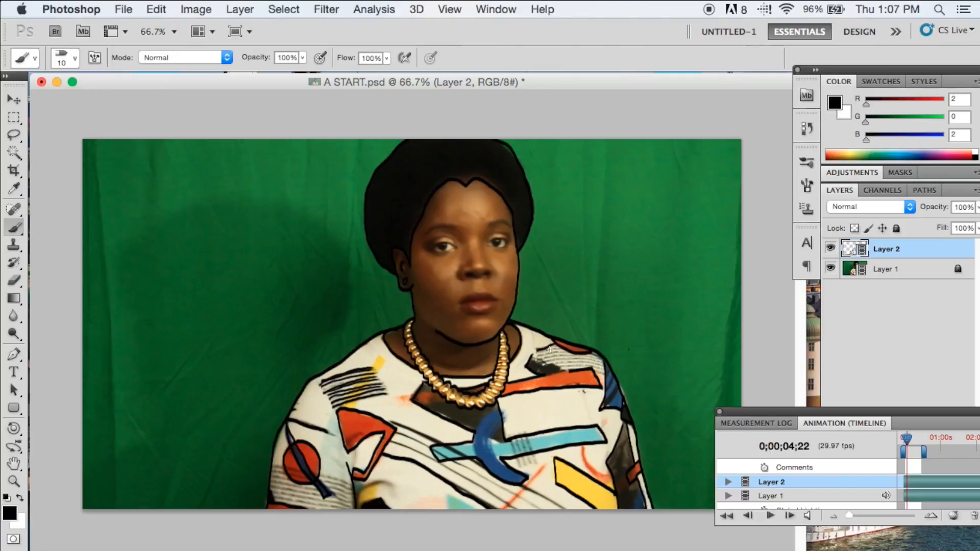
# Add the hatching on the patterned shoulder, the necklace's bead divisions and the neck crease, and check the line art with Layer 1 hidden
pyautogui.press('super+z')
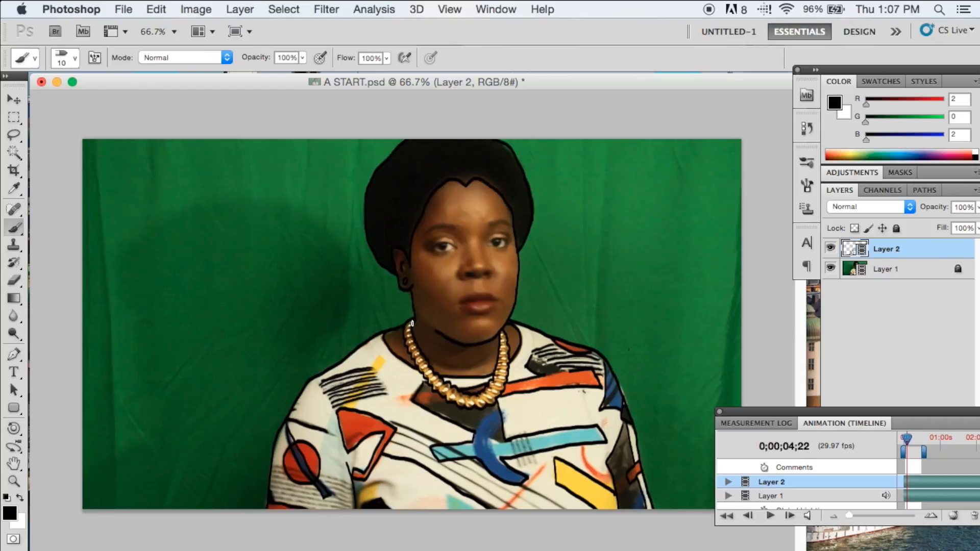
pyautogui.moveTo(407, 330); pyautogui.dragTo(407, 333)
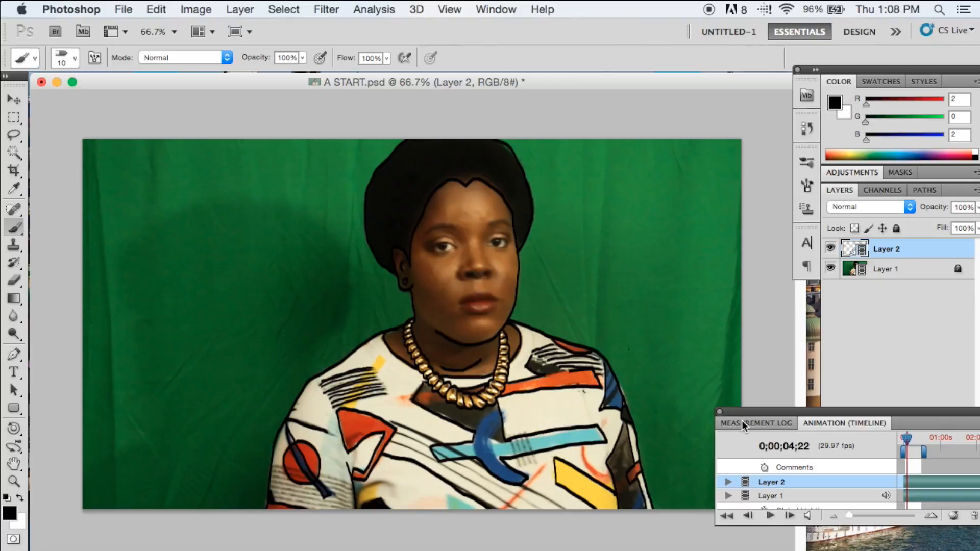
pyautogui.click(831, 289)
pyautogui.click(832, 269)
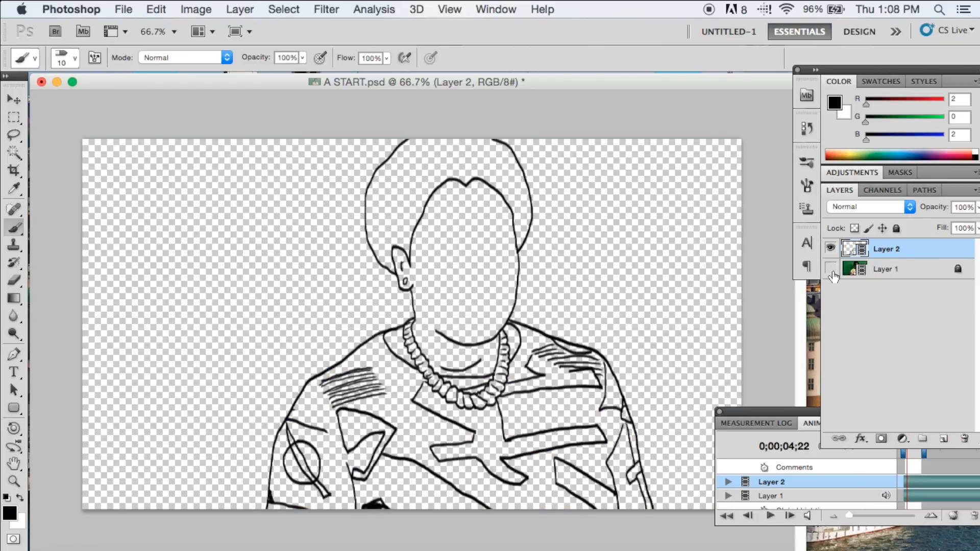
pyautogui.click(831, 270)
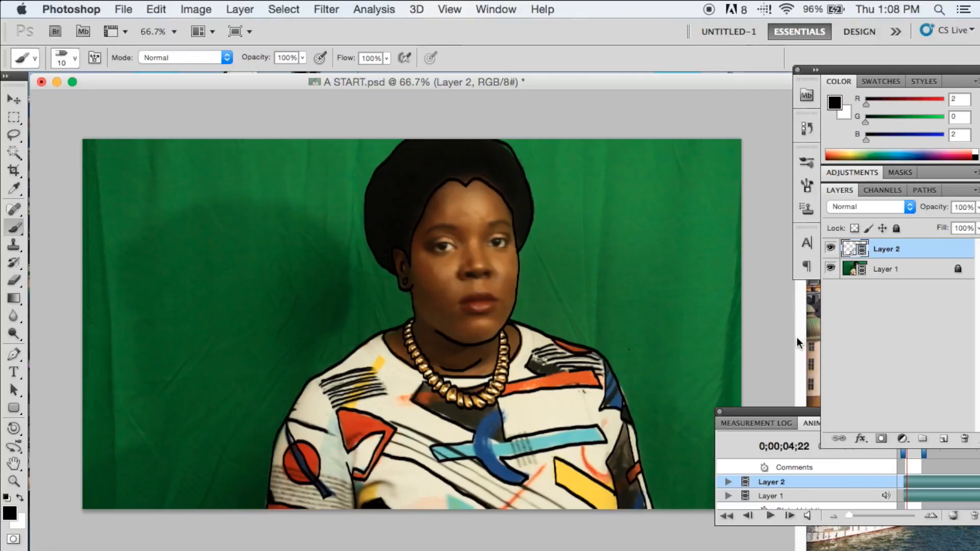
# Magnify the canvas to 200% around the woman's face, with the eyes, nose and mouth in view
pyautogui.press('super+plus')
pyautogui.press('super+plus')
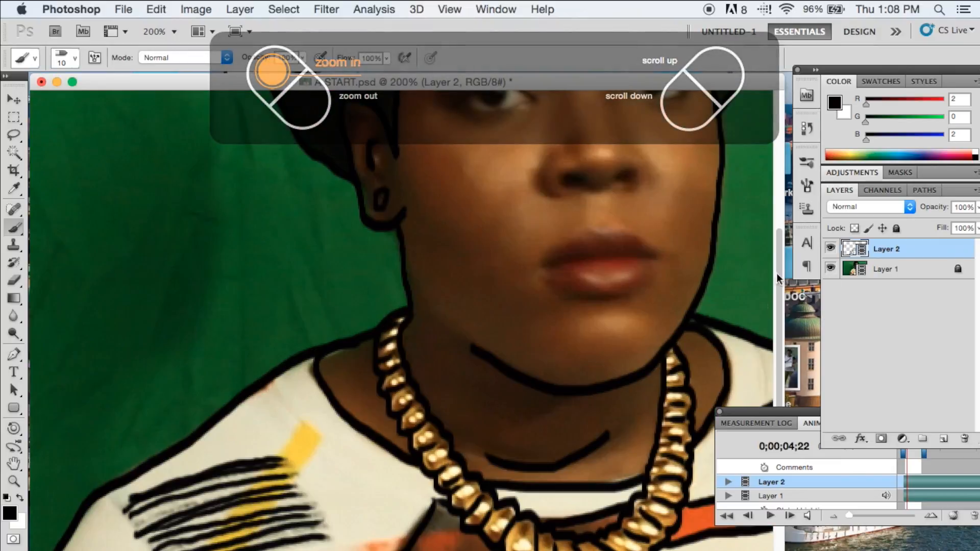
pyautogui.scroll(5, 780, 234)
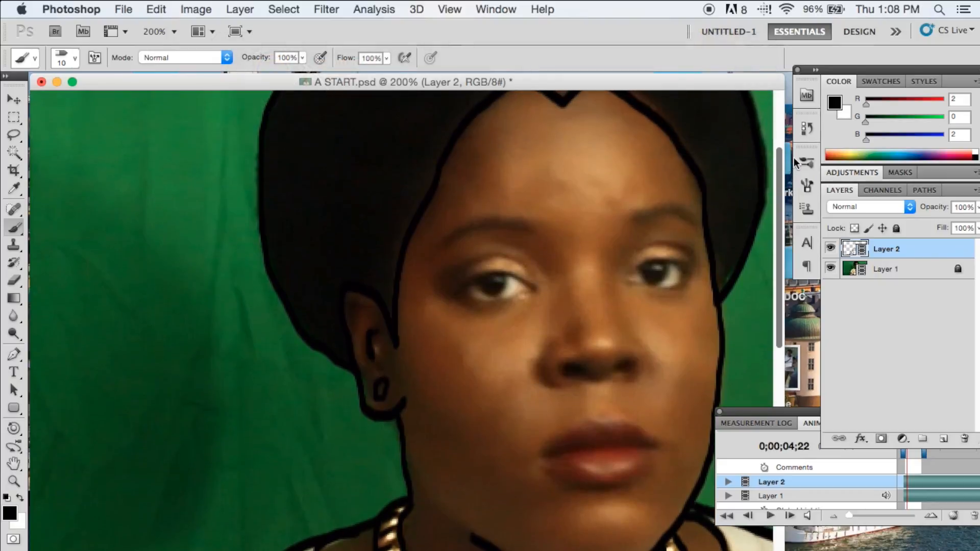
pyautogui.moveTo(775, 201); pyautogui.dragTo(775, 233)
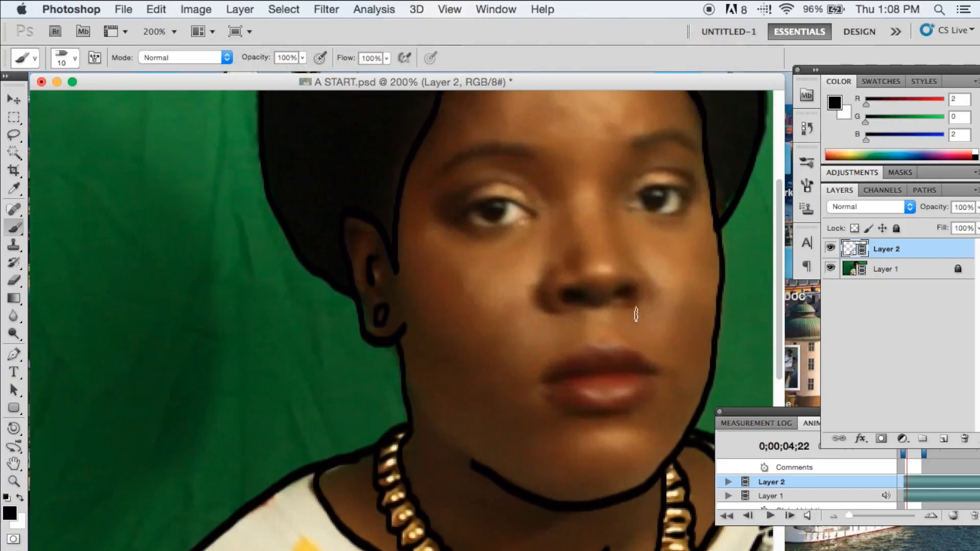
pyautogui.moveTo(593, 339)
pyautogui.mouseDown()
pyautogui.moveTo(622, 342)
pyautogui.moveTo(566, 363)
pyautogui.mouseUp()
pyautogui.hotkey('ctrl', 'alt', 'z')
pyautogui.hotkey('ctrl', 'alt', 'z')
pyautogui.hotkey('ctrl', 'alt', 'z')
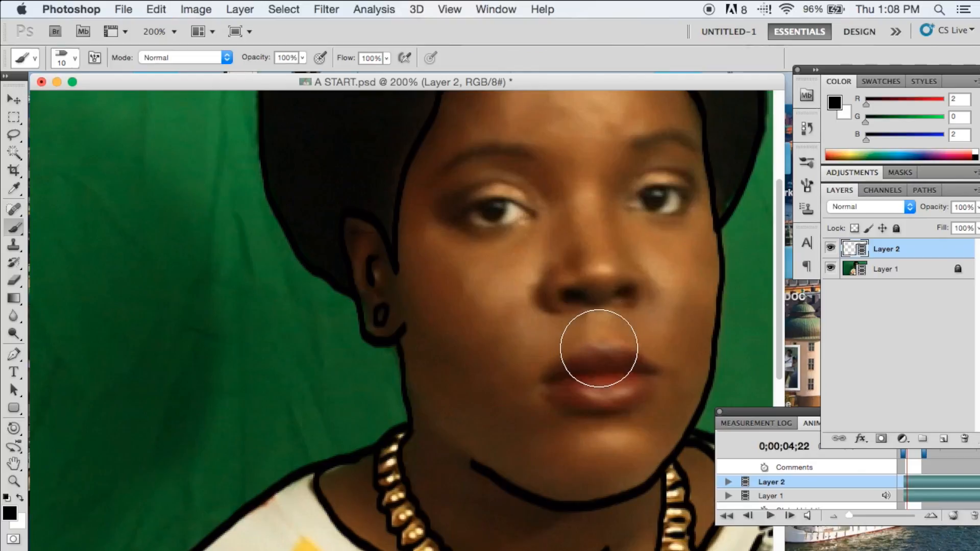
pyautogui.moveTo(595, 345)
pyautogui.mouseDown()
pyautogui.moveTo(623, 347)
pyautogui.moveTo(587, 353)
pyautogui.mouseUp()
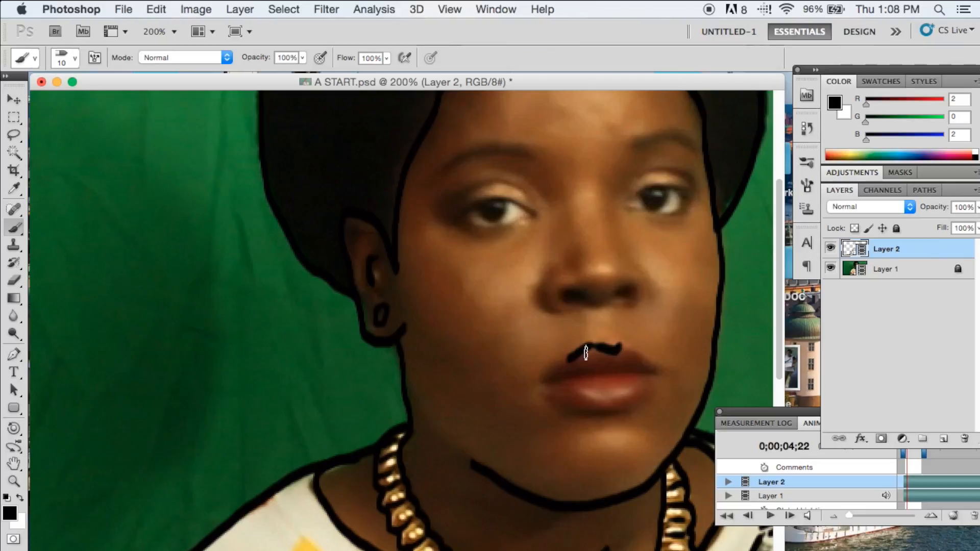
pyautogui.press('super+z')
pyautogui.press('super+z')
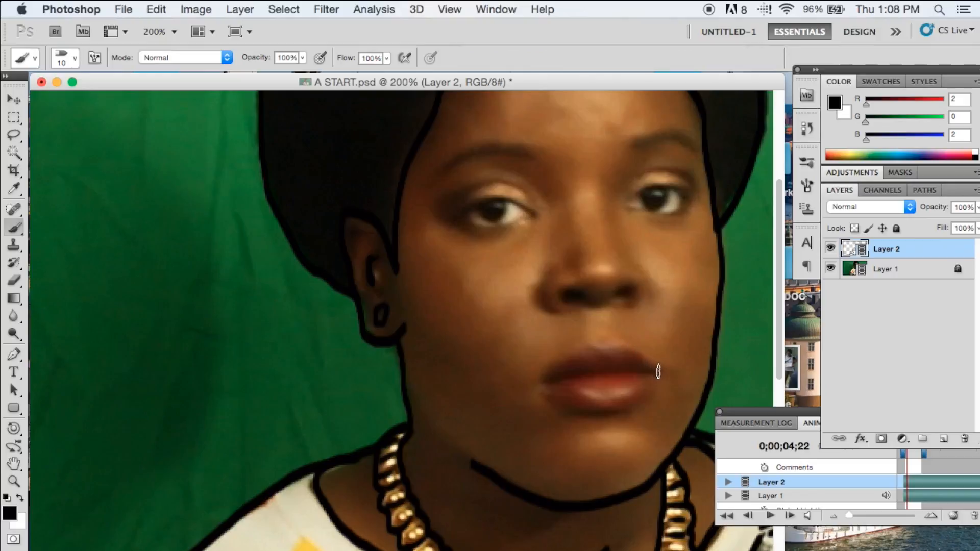
pyautogui.moveTo(659, 369)
pyautogui.mouseDown()
pyautogui.moveTo(631, 341)
pyautogui.moveTo(592, 342)
pyautogui.moveTo(543, 384)
pyautogui.moveTo(595, 411)
pyautogui.moveTo(643, 408)
pyautogui.moveTo(653, 383)
pyautogui.mouseUp()
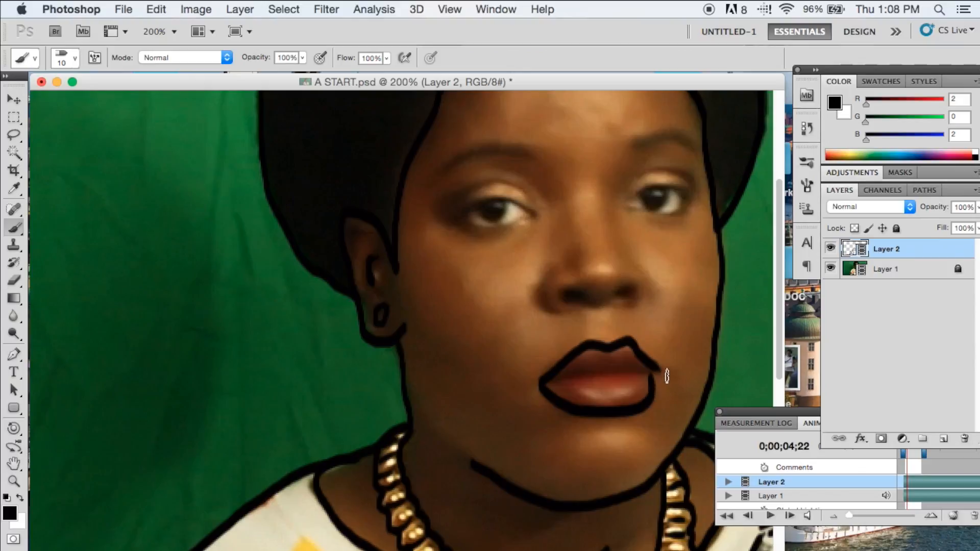
pyautogui.press('super+z')
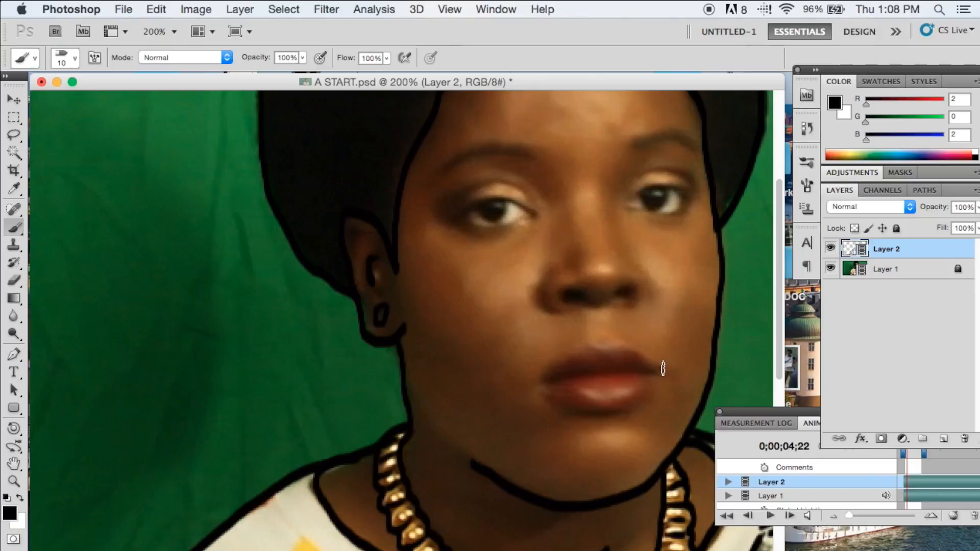
# Outline the lips with the line between them, and draw the nose's wing, nostrils and bridge
pyautogui.moveTo(660, 369)
pyautogui.mouseDown()
pyautogui.moveTo(633, 343)
pyautogui.moveTo(591, 344)
pyautogui.moveTo(551, 366)
pyautogui.moveTo(542, 384)
pyautogui.moveTo(560, 403)
pyautogui.moveTo(608, 413)
pyautogui.moveTo(647, 405)
pyautogui.moveTo(658, 375)
pyautogui.mouseUp()
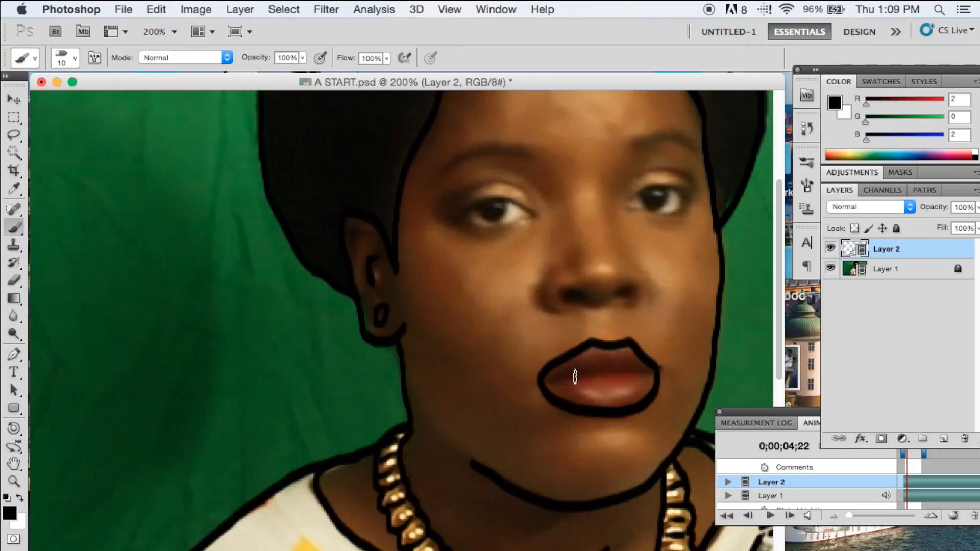
pyautogui.moveTo(576, 377)
pyautogui.mouseDown()
pyautogui.moveTo(595, 368)
pyautogui.moveTo(641, 375)
pyautogui.mouseUp()
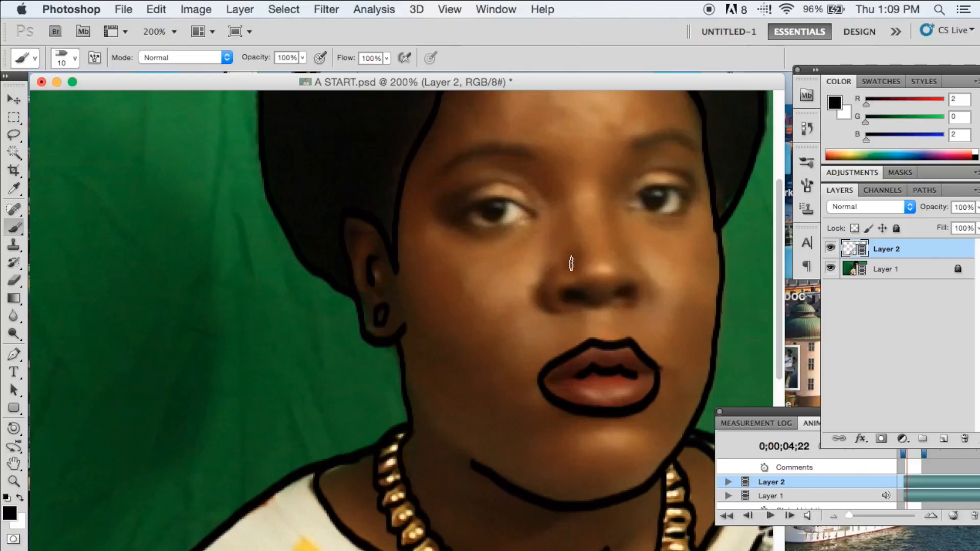
pyautogui.moveTo(552, 263)
pyautogui.mouseDown()
pyautogui.moveTo(537, 281)
pyautogui.moveTo(556, 307)
pyautogui.mouseUp()
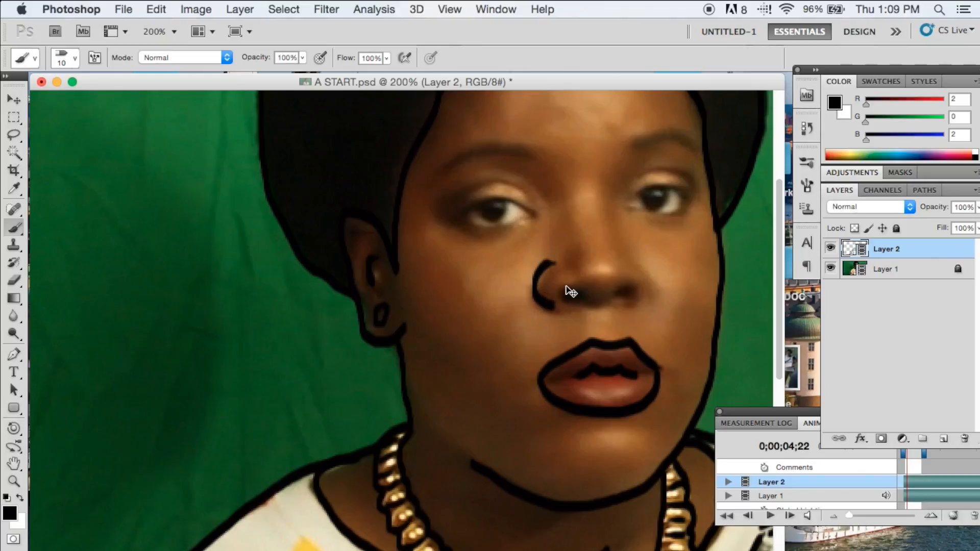
pyautogui.press('super+z')
pyautogui.moveTo(552, 266)
pyautogui.mouseDown()
pyautogui.moveTo(540, 293)
pyautogui.moveTo(564, 313)
pyautogui.mouseUp()
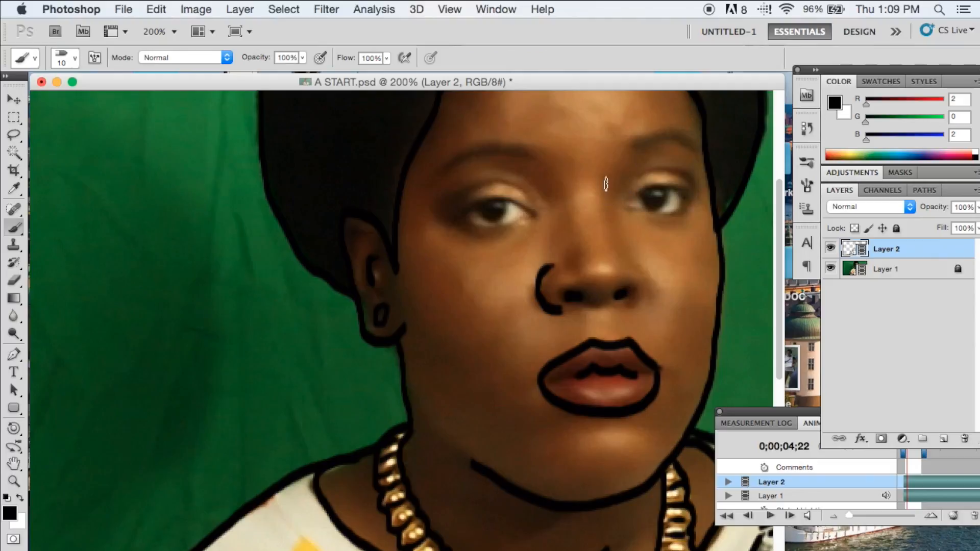
pyautogui.moveTo(610, 174)
pyautogui.mouseDown()
pyautogui.moveTo(613, 235)
pyautogui.moveTo(643, 273)
pyautogui.moveTo(643, 305)
pyautogui.mouseUp()
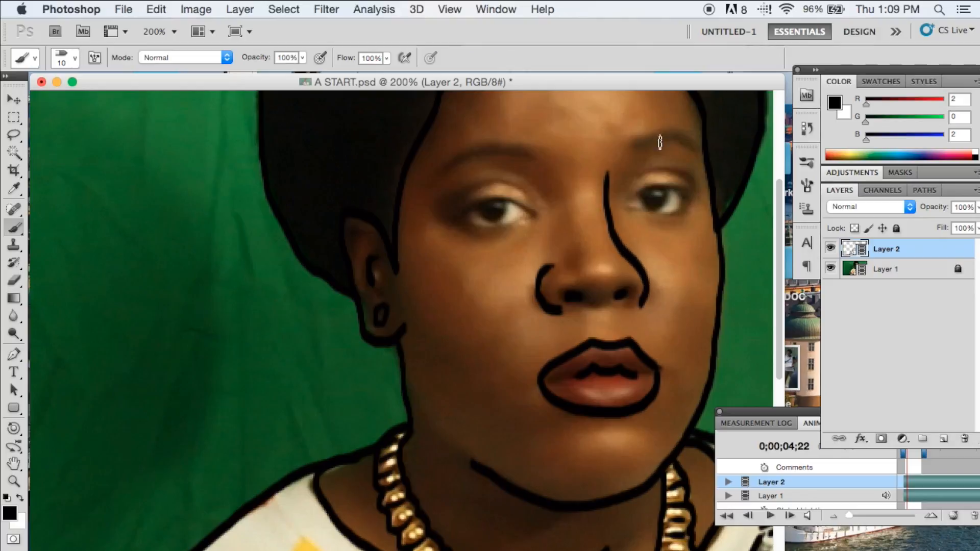
# Draw both eyebrows and the eyelid crease above each eye on Layer 2
pyautogui.moveTo(636, 144)
pyautogui.mouseDown()
pyautogui.moveTo(679, 134)
pyautogui.moveTo(695, 147)
pyautogui.moveTo(644, 131)
pyautogui.moveTo(629, 143)
pyautogui.moveTo(664, 132)
pyautogui.moveTo(696, 152)
pyautogui.mouseUp()
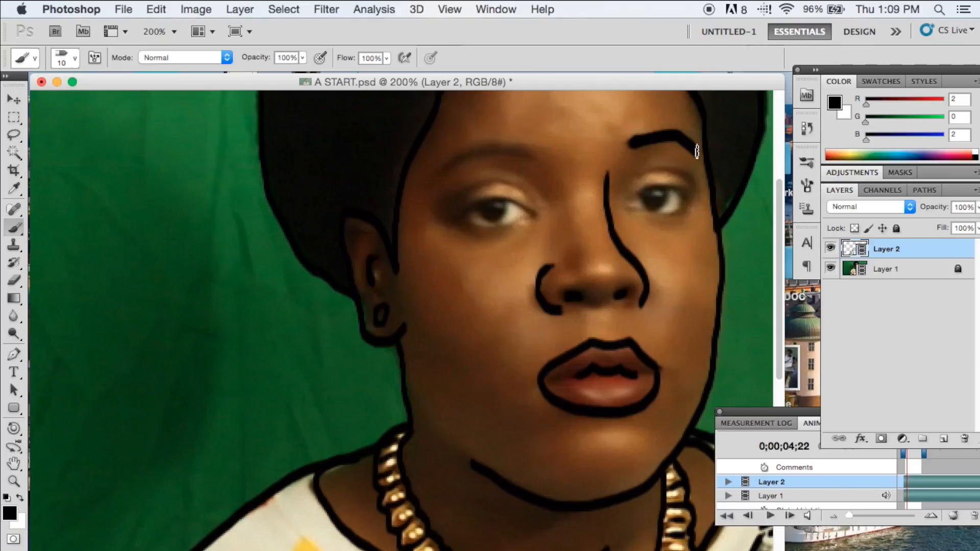
pyautogui.moveTo(536, 153)
pyautogui.mouseDown()
pyautogui.moveTo(478, 145)
pyautogui.moveTo(444, 167)
pyautogui.mouseUp()
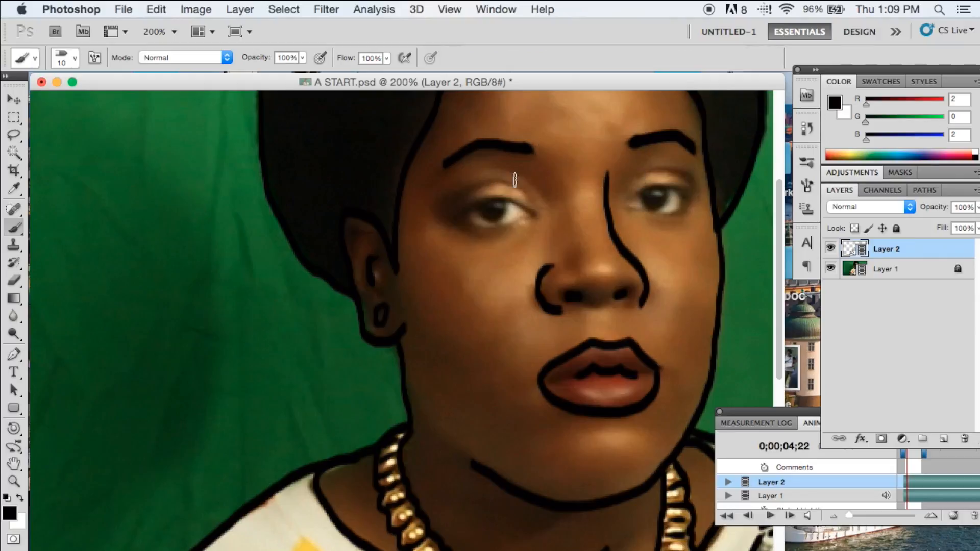
pyautogui.moveTo(522, 187); pyautogui.dragTo(498, 182)
pyautogui.press('super+z')
pyautogui.moveTo(453, 196)
pyautogui.mouseDown()
pyautogui.moveTo(490, 179)
pyautogui.moveTo(524, 190)
pyautogui.mouseUp()
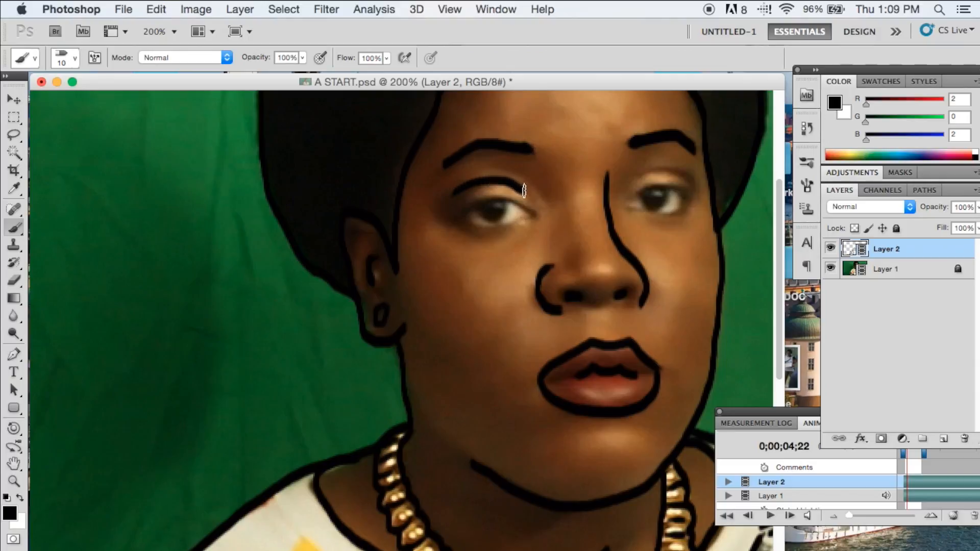
pyautogui.moveTo(636, 177)
pyautogui.mouseDown()
pyautogui.moveTo(674, 165)
pyautogui.moveTo(689, 182)
pyautogui.mouseUp()
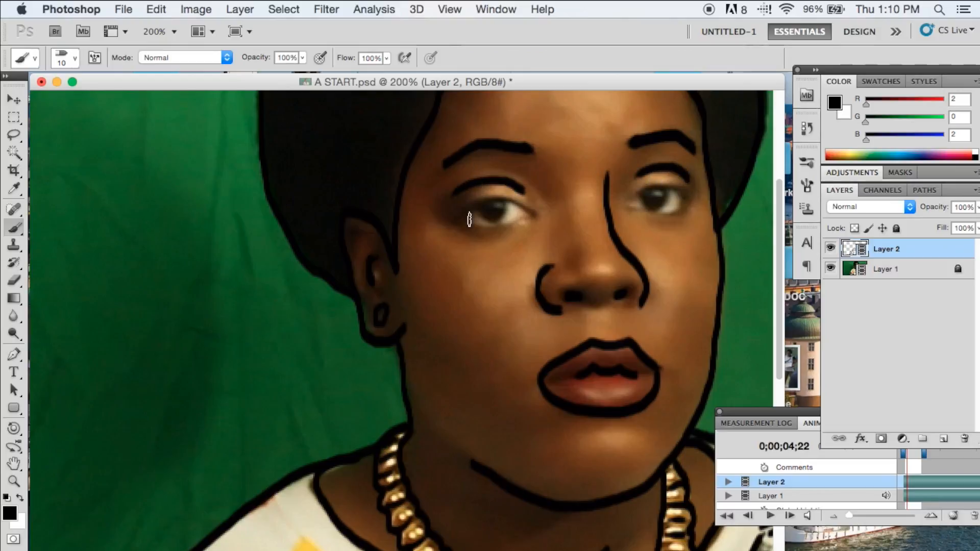
# Outline both eyes with solid black irises, and check the facial line art with Layer 1 hidden
pyautogui.moveTo(452, 218)
pyautogui.mouseDown()
pyautogui.moveTo(507, 200)
pyautogui.moveTo(536, 213)
pyautogui.moveTo(522, 220)
pyautogui.moveTo(496, 202)
pyautogui.moveTo(476, 205)
pyautogui.moveTo(497, 217)
pyautogui.moveTo(503, 206)
pyautogui.moveTo(482, 209)
pyautogui.moveTo(492, 214)
pyautogui.moveTo(497, 204)
pyautogui.moveTo(488, 229)
pyautogui.mouseUp()
pyautogui.press('super+z')
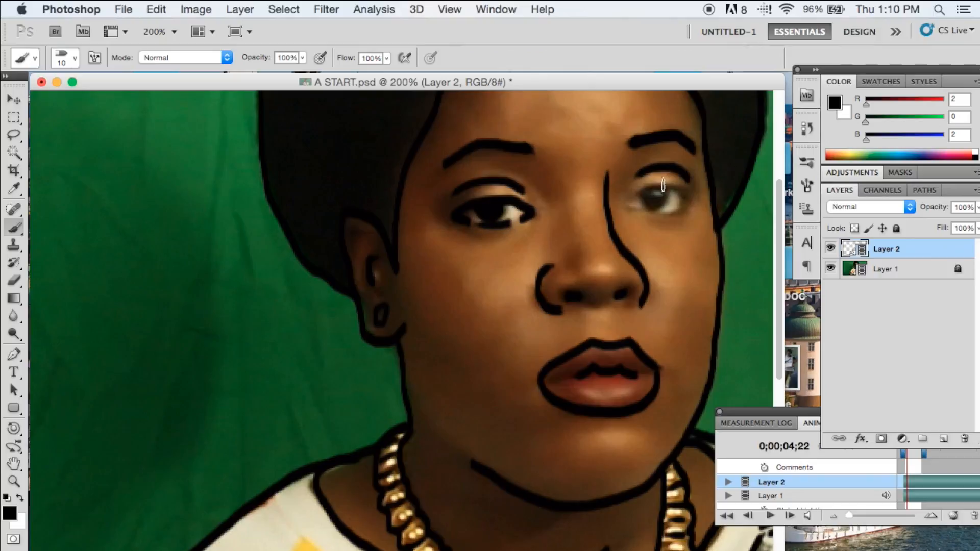
pyautogui.moveTo(633, 194)
pyautogui.mouseDown()
pyautogui.moveTo(627, 201)
pyautogui.moveTo(656, 182)
pyautogui.moveTo(676, 186)
pyautogui.mouseUp()
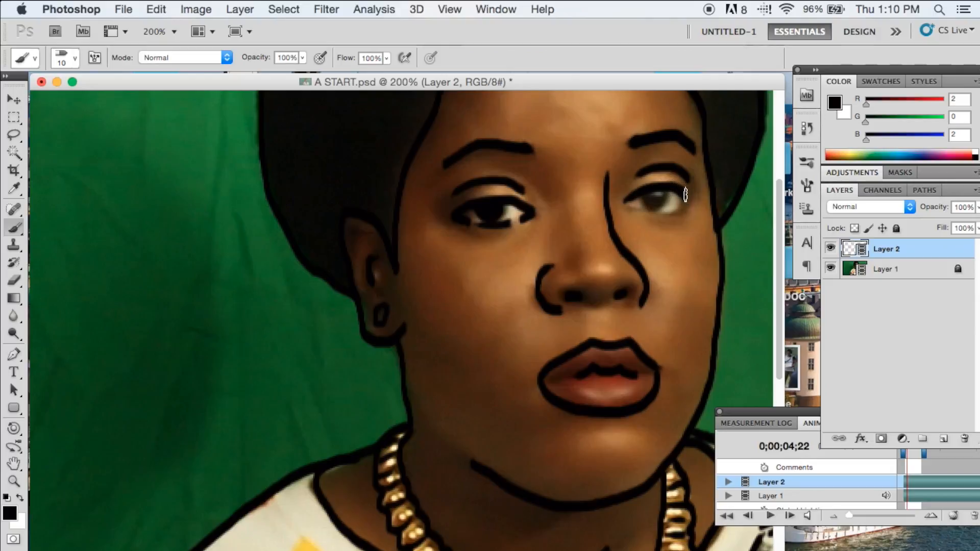
pyautogui.moveTo(685, 195); pyautogui.dragTo(682, 204)
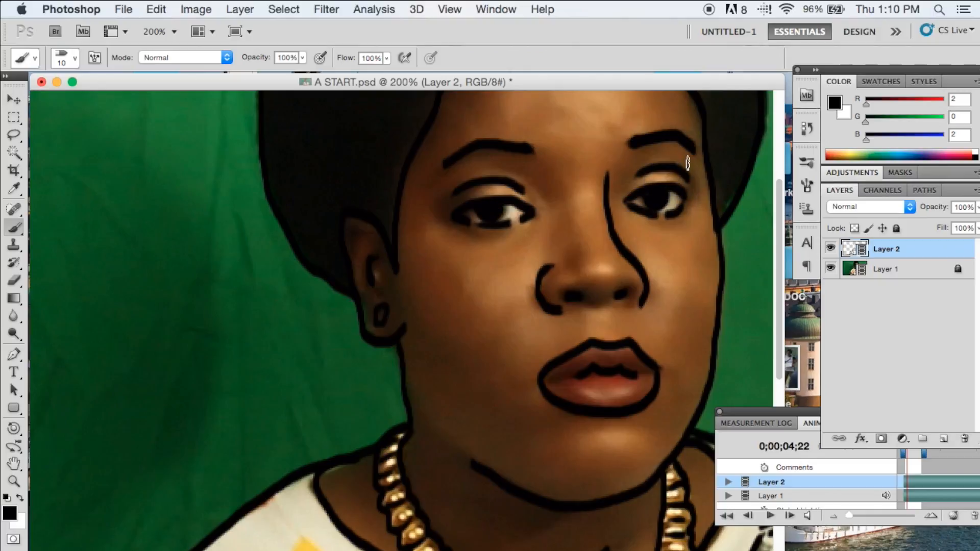
pyautogui.click(831, 269)
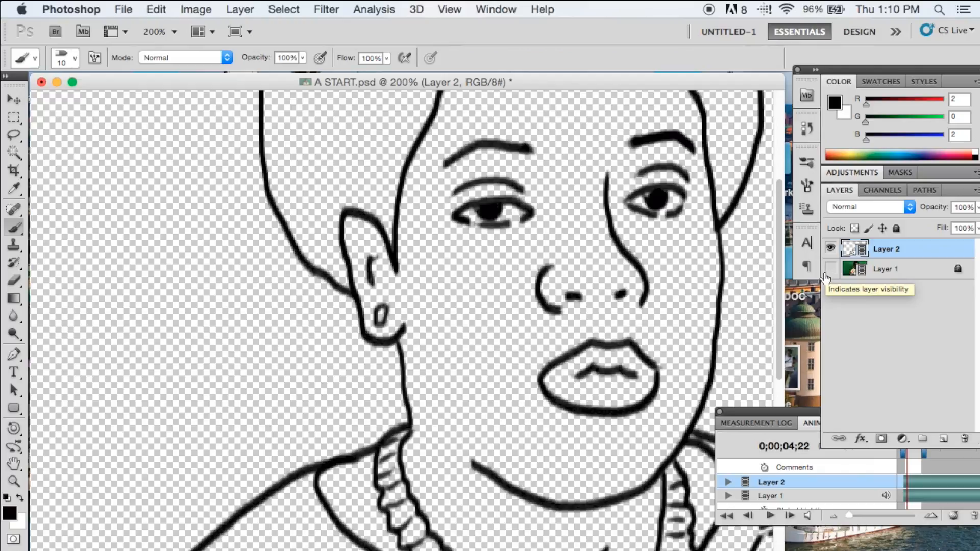
pyautogui.click(831, 269)
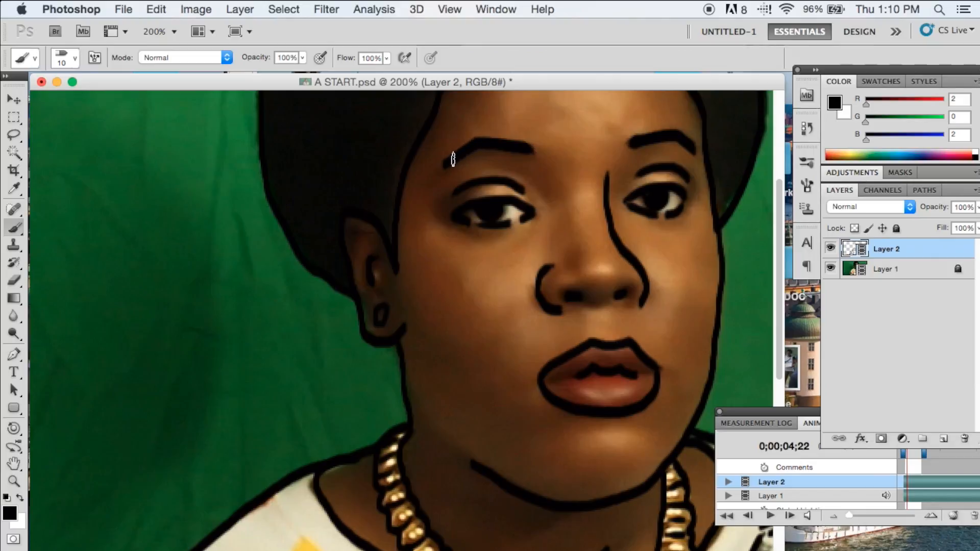
# Hide Layer 1 and fill the hair between the ear and the temple hairline with black strokes
pyautogui.click(831, 269)
pyautogui.moveTo(780, 213); pyautogui.dragTo(780, 155)
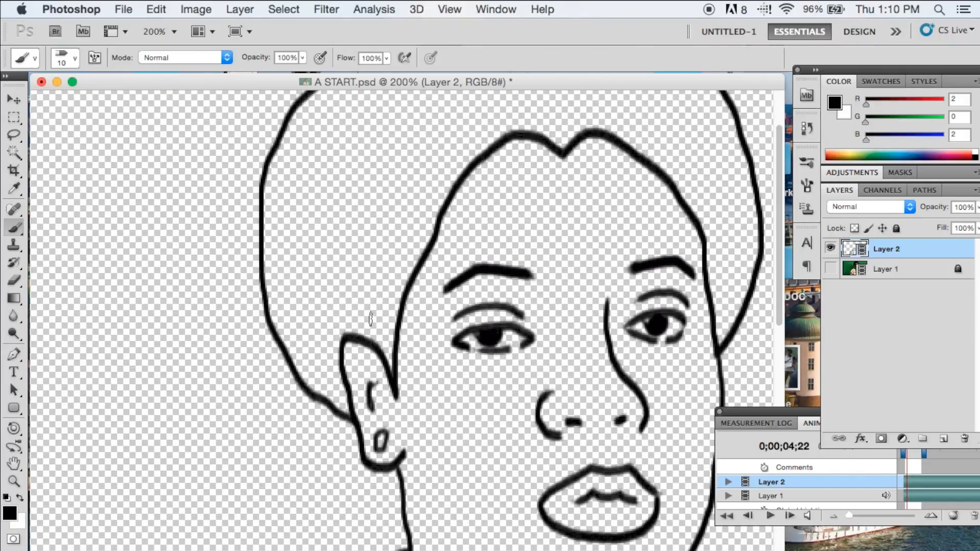
pyautogui.moveTo(370, 312); pyautogui.dragTo(394, 370)
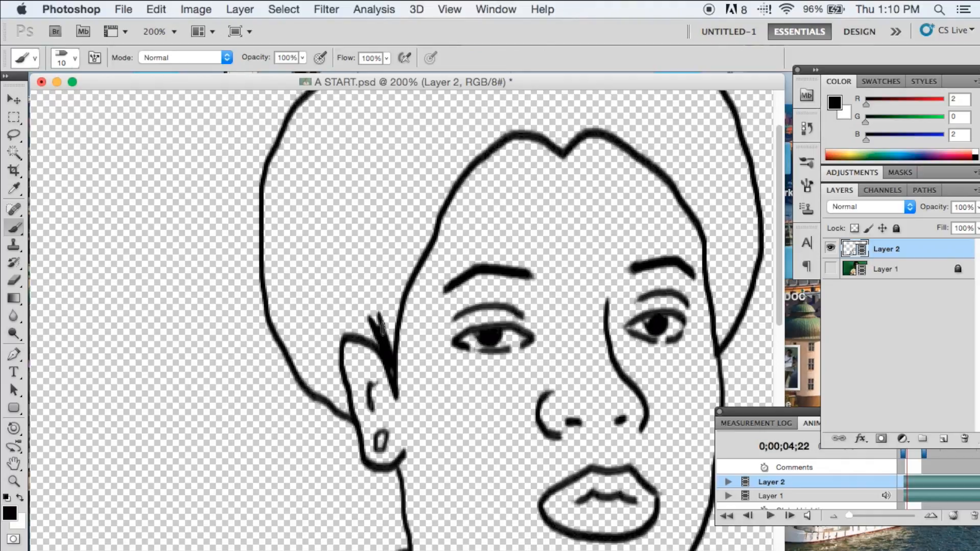
pyautogui.moveTo(383, 333)
pyautogui.mouseDown()
pyautogui.moveTo(392, 248)
pyautogui.moveTo(394, 271)
pyautogui.moveTo(348, 253)
pyautogui.moveTo(368, 322)
pyautogui.moveTo(358, 296)
pyautogui.moveTo(354, 317)
pyautogui.moveTo(343, 255)
pyautogui.moveTo(368, 302)
pyautogui.moveTo(357, 232)
pyautogui.moveTo(387, 311)
pyautogui.moveTo(382, 219)
pyautogui.moveTo(401, 294)
pyautogui.mouseUp()
pyautogui.moveTo(410, 255)
pyautogui.mouseDown()
pyautogui.moveTo(428, 229)
pyautogui.moveTo(408, 284)
pyautogui.moveTo(433, 235)
pyautogui.mouseUp()
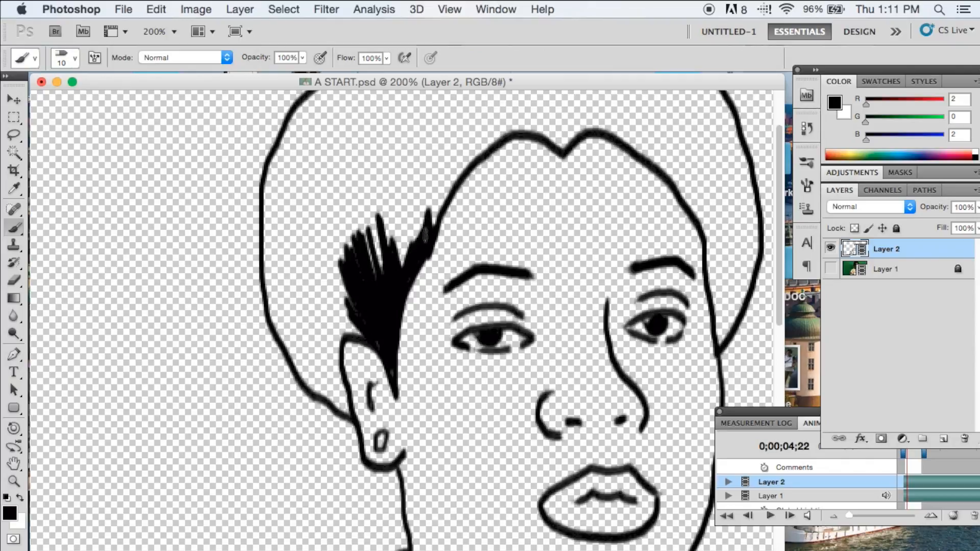
pyautogui.moveTo(433, 223); pyautogui.dragTo(366, 278)
pyautogui.moveTo(344, 312)
pyautogui.mouseDown()
pyautogui.moveTo(358, 329)
pyautogui.moveTo(339, 324)
pyautogui.moveTo(369, 337)
pyautogui.mouseUp()
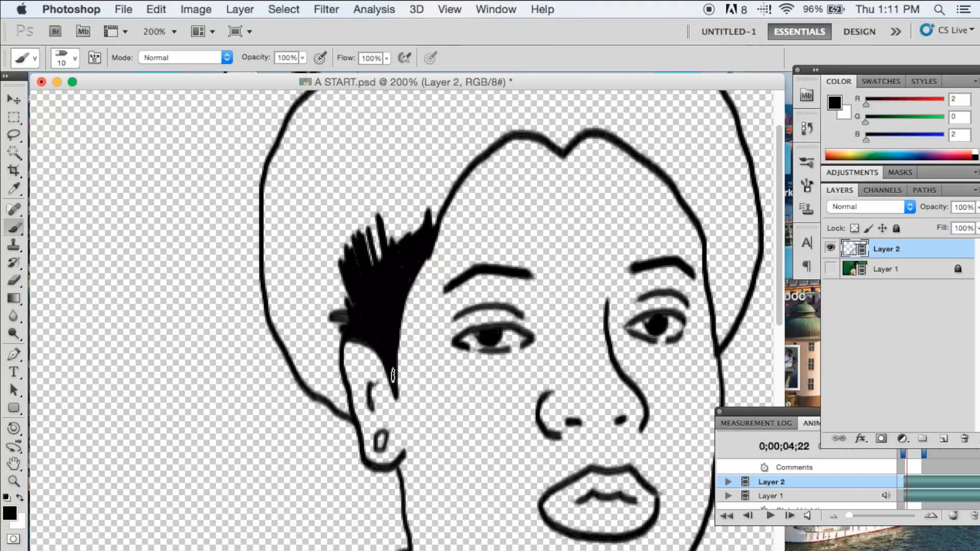
# Fill the hair behind the ear up the side of the head and along the hairline past the widow's peak in black
pyautogui.moveTo(300, 318)
pyautogui.mouseDown()
pyautogui.moveTo(321, 357)
pyautogui.moveTo(307, 316)
pyautogui.moveTo(329, 352)
pyautogui.moveTo(334, 308)
pyautogui.moveTo(345, 406)
pyautogui.moveTo(322, 365)
pyautogui.mouseUp()
pyautogui.moveTo(340, 397)
pyautogui.mouseDown()
pyautogui.moveTo(343, 411)
pyautogui.moveTo(273, 322)
pyautogui.moveTo(296, 253)
pyautogui.moveTo(312, 253)
pyautogui.moveTo(328, 310)
pyautogui.moveTo(340, 255)
pyautogui.moveTo(329, 250)
pyautogui.moveTo(334, 275)
pyautogui.moveTo(346, 277)
pyautogui.moveTo(323, 204)
pyautogui.moveTo(311, 202)
pyautogui.moveTo(302, 226)
pyautogui.mouseUp()
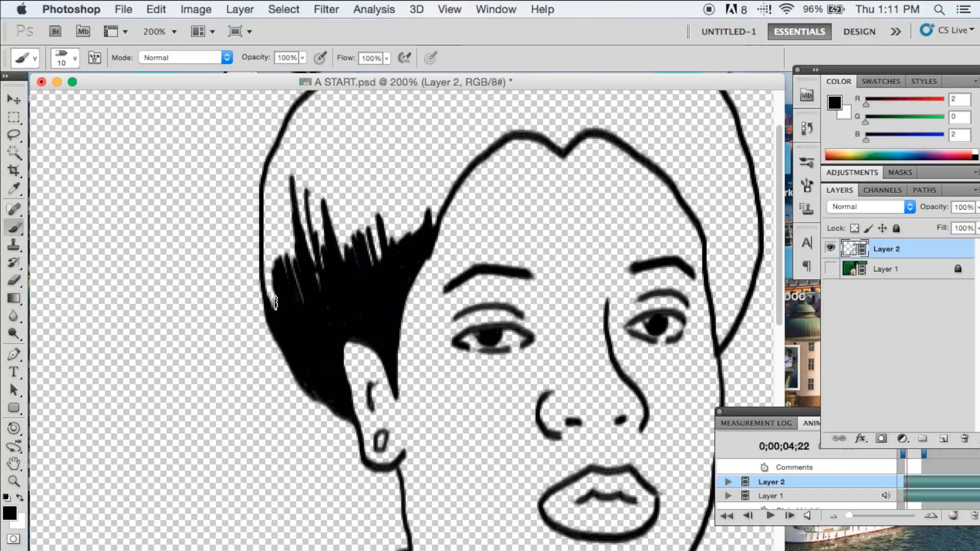
pyautogui.moveTo(274, 271)
pyautogui.mouseDown()
pyautogui.moveTo(269, 248)
pyautogui.moveTo(269, 279)
pyautogui.moveTo(277, 162)
pyautogui.moveTo(274, 256)
pyautogui.moveTo(310, 234)
pyautogui.moveTo(291, 287)
pyautogui.moveTo(308, 292)
pyautogui.moveTo(311, 309)
pyautogui.moveTo(276, 225)
pyautogui.moveTo(284, 285)
pyautogui.moveTo(284, 206)
pyautogui.moveTo(298, 225)
pyautogui.moveTo(296, 201)
pyautogui.moveTo(302, 206)
pyautogui.moveTo(311, 179)
pyautogui.moveTo(325, 273)
pyautogui.moveTo(355, 282)
pyautogui.moveTo(352, 182)
pyautogui.moveTo(343, 188)
pyautogui.moveTo(347, 245)
pyautogui.moveTo(381, 273)
pyautogui.moveTo(382, 174)
pyautogui.moveTo(382, 232)
pyautogui.moveTo(391, 173)
pyautogui.moveTo(417, 241)
pyautogui.moveTo(433, 202)
pyautogui.moveTo(450, 192)
pyautogui.moveTo(452, 169)
pyautogui.moveTo(419, 205)
pyautogui.moveTo(413, 219)
pyautogui.moveTo(463, 150)
pyautogui.moveTo(484, 145)
pyautogui.moveTo(471, 156)
pyautogui.moveTo(472, 145)
pyautogui.moveTo(448, 196)
pyautogui.moveTo(411, 208)
pyautogui.moveTo(417, 176)
pyautogui.moveTo(422, 184)
pyautogui.moveTo(525, 120)
pyautogui.moveTo(480, 135)
pyautogui.moveTo(510, 115)
pyautogui.moveTo(565, 143)
pyautogui.moveTo(592, 130)
pyautogui.moveTo(557, 122)
pyautogui.moveTo(595, 116)
pyautogui.moveTo(516, 108)
pyautogui.moveTo(600, 119)
pyautogui.mouseUp()
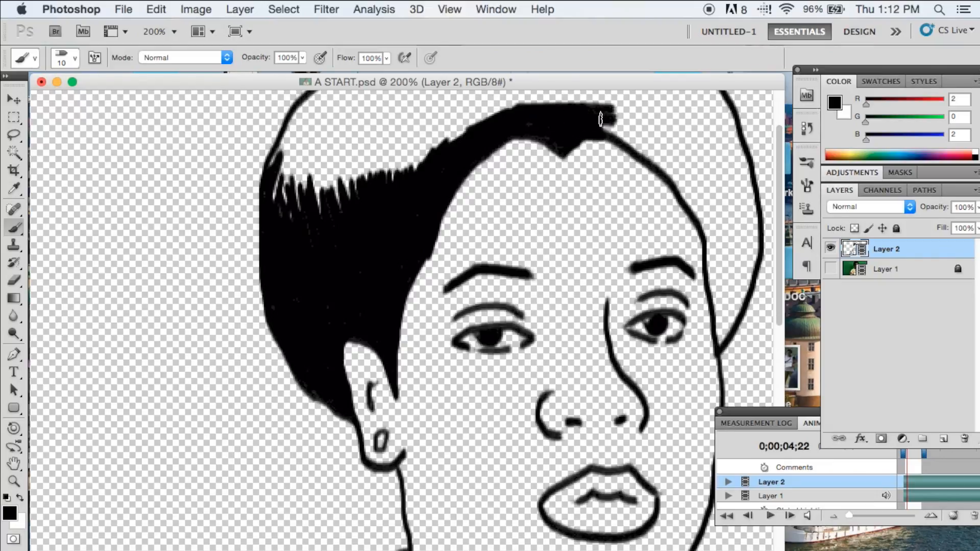
# Fill the lower section of hair beside the temple on the side without the ear in black
pyautogui.moveTo(723, 287); pyautogui.dragTo(720, 332)
pyautogui.rightClick(724, 320)
pyautogui.click(728, 60)
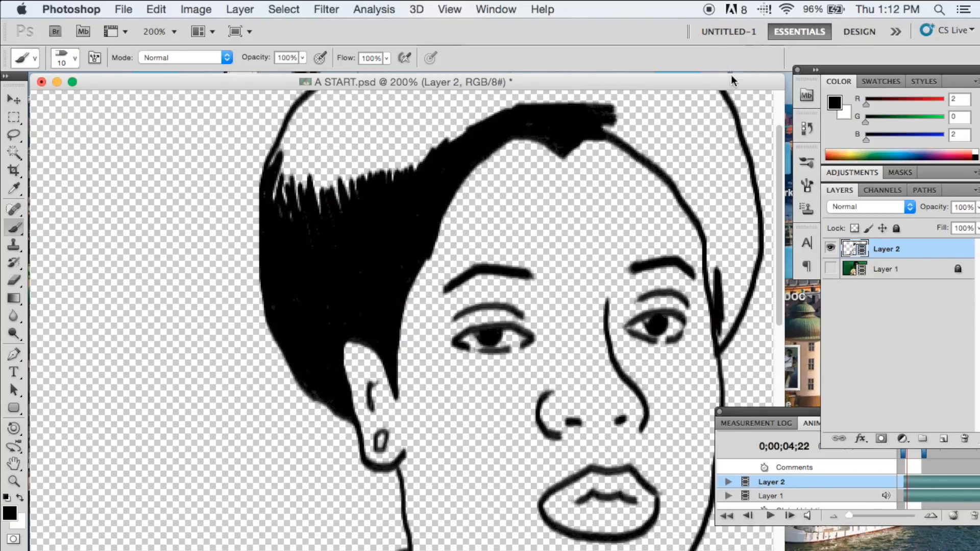
pyautogui.moveTo(731, 327)
pyautogui.mouseDown()
pyautogui.moveTo(751, 230)
pyautogui.moveTo(738, 215)
pyautogui.moveTo(717, 279)
pyautogui.moveTo(710, 271)
pyautogui.moveTo(714, 306)
pyautogui.moveTo(735, 279)
pyautogui.moveTo(730, 214)
pyautogui.moveTo(743, 235)
pyautogui.moveTo(743, 184)
pyautogui.moveTo(758, 229)
pyautogui.mouseUp()
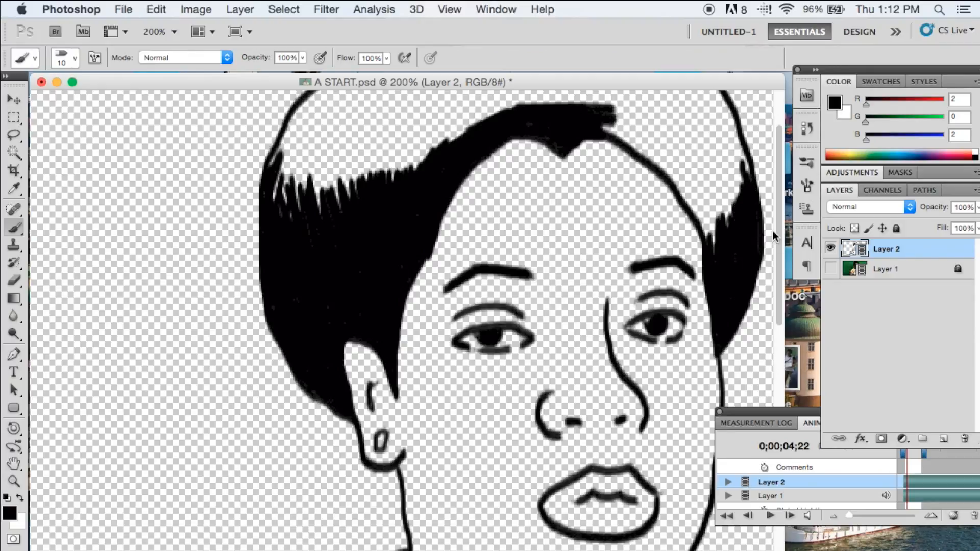
# Extend the black hair fill from the forehead hairline across to the outer edge and up toward the crown
pyautogui.scroll(4, 777, 256)
pyautogui.moveTo(701, 275)
pyautogui.mouseDown()
pyautogui.moveTo(676, 242)
pyautogui.moveTo(686, 231)
pyautogui.moveTo(702, 257)
pyautogui.moveTo(712, 317)
pyautogui.moveTo(679, 236)
pyautogui.moveTo(646, 201)
pyautogui.mouseUp()
pyautogui.moveTo(671, 253)
pyautogui.mouseDown()
pyautogui.moveTo(642, 201)
pyautogui.moveTo(624, 200)
pyautogui.moveTo(625, 215)
pyautogui.moveTo(609, 203)
pyautogui.moveTo(619, 179)
pyautogui.mouseUp()
pyautogui.moveTo(644, 220)
pyautogui.mouseDown()
pyautogui.moveTo(624, 172)
pyautogui.moveTo(639, 177)
pyautogui.mouseUp()
pyautogui.moveTo(674, 248)
pyautogui.mouseDown()
pyautogui.moveTo(648, 176)
pyautogui.moveTo(659, 176)
pyautogui.moveTo(666, 199)
pyautogui.mouseUp()
pyautogui.moveTo(720, 286); pyautogui.dragTo(679, 200)
pyautogui.moveTo(730, 322); pyautogui.dragTo(697, 261)
pyautogui.moveTo(728, 304); pyautogui.dragTo(689, 212)
pyautogui.moveTo(725, 271); pyautogui.dragTo(693, 196)
pyautogui.moveTo(743, 288)
pyautogui.mouseDown()
pyautogui.moveTo(696, 185)
pyautogui.moveTo(715, 193)
pyautogui.mouseUp()
pyautogui.moveTo(750, 263); pyautogui.dragTo(720, 171)
pyautogui.moveTo(735, 209); pyautogui.dragTo(715, 151)
pyautogui.moveTo(718, 194)
pyautogui.mouseDown()
pyautogui.moveTo(708, 154)
pyautogui.moveTo(705, 172)
pyautogui.moveTo(697, 136)
pyautogui.mouseUp()
pyautogui.moveTo(710, 176); pyautogui.dragTo(693, 120)
pyautogui.moveTo(710, 199)
pyautogui.mouseDown()
pyautogui.moveTo(681, 115)
pyautogui.moveTo(669, 124)
pyautogui.mouseUp()
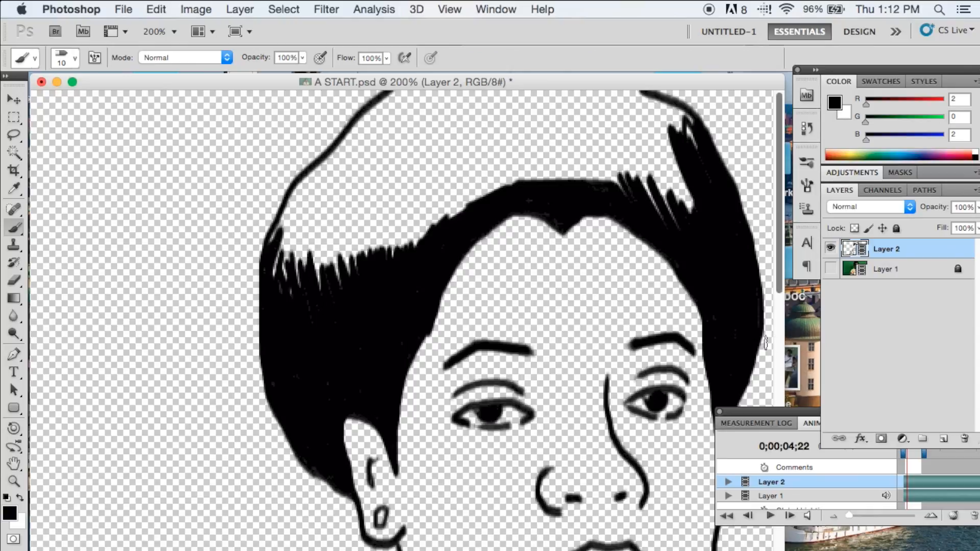
# Fit the whole drawing in an enlarged document window at 66.7% and set the brush size to 60 px
pyautogui.press('super+minus')
pyautogui.press('super+minus')
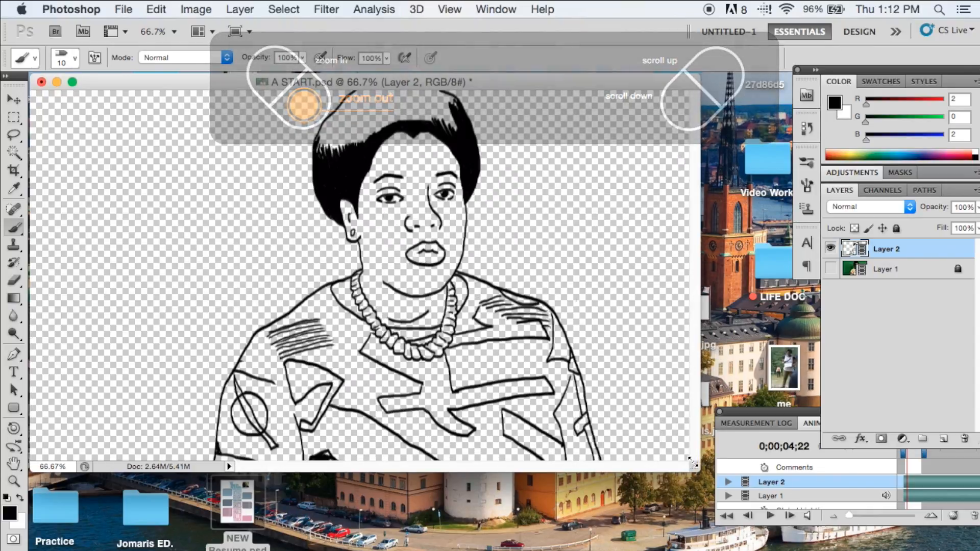
pyautogui.moveTo(694, 463)
pyautogui.mouseDown()
pyautogui.moveTo(735, 536)
pyautogui.moveTo(781, 550)
pyautogui.mouseUp()
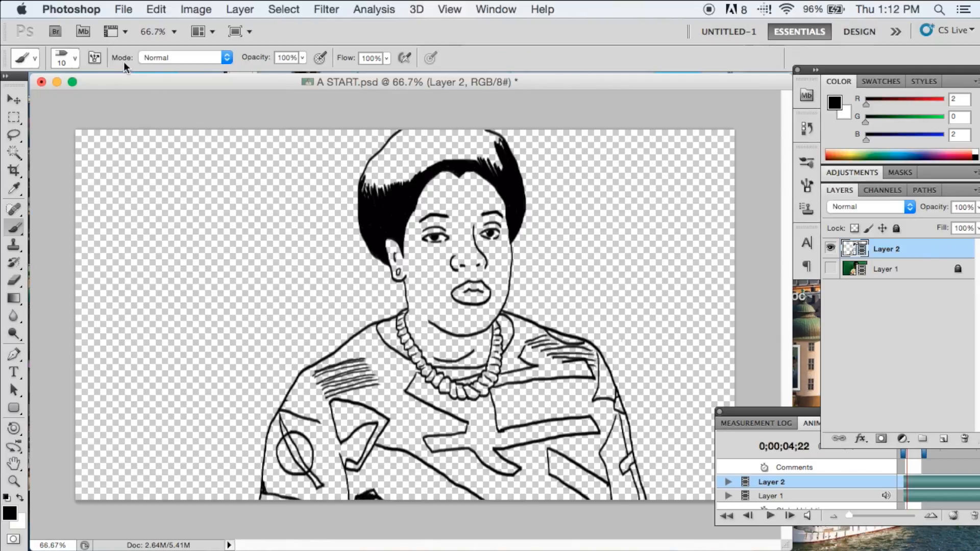
pyautogui.click(63, 60)
pyautogui.moveTo(111, 99); pyautogui.dragTo(109, 100)
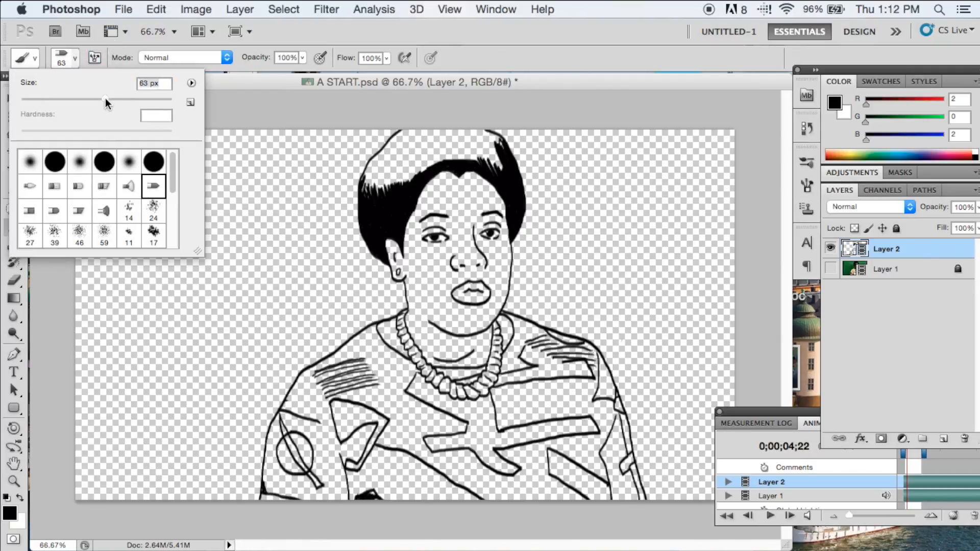
pyautogui.click(590, 32)
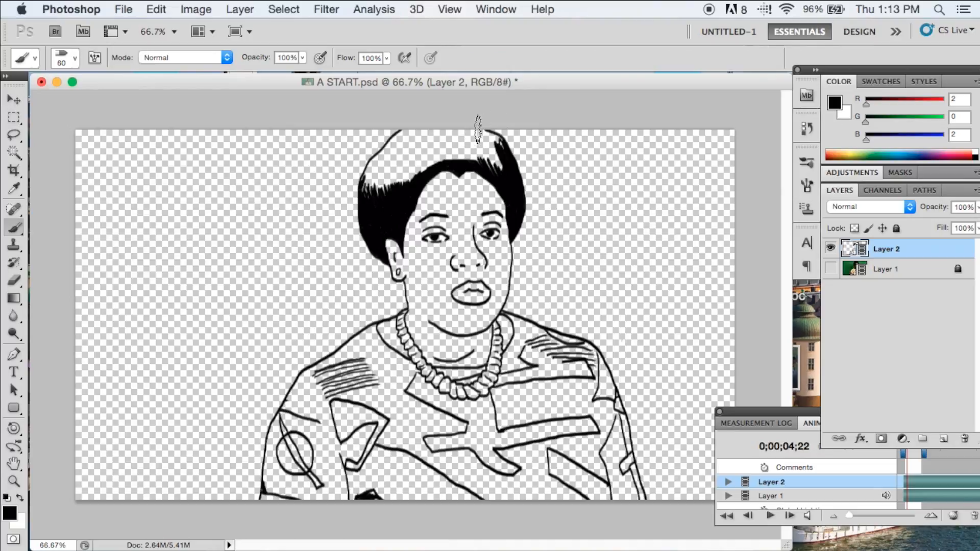
# Fill the remaining top of the hair in black and check the finished drawing against the Layer 1 footage
pyautogui.moveTo(491, 128)
pyautogui.mouseDown()
pyautogui.moveTo(407, 131)
pyautogui.moveTo(371, 168)
pyautogui.moveTo(364, 192)
pyautogui.moveTo(401, 166)
pyautogui.moveTo(380, 168)
pyautogui.moveTo(392, 150)
pyautogui.moveTo(379, 191)
pyautogui.moveTo(404, 185)
pyautogui.moveTo(396, 175)
pyautogui.moveTo(415, 133)
pyautogui.moveTo(426, 132)
pyautogui.moveTo(430, 148)
pyautogui.moveTo(454, 145)
pyautogui.moveTo(433, 158)
pyautogui.moveTo(500, 158)
pyautogui.moveTo(485, 128)
pyautogui.moveTo(499, 144)
pyautogui.moveTo(437, 145)
pyautogui.mouseUp()
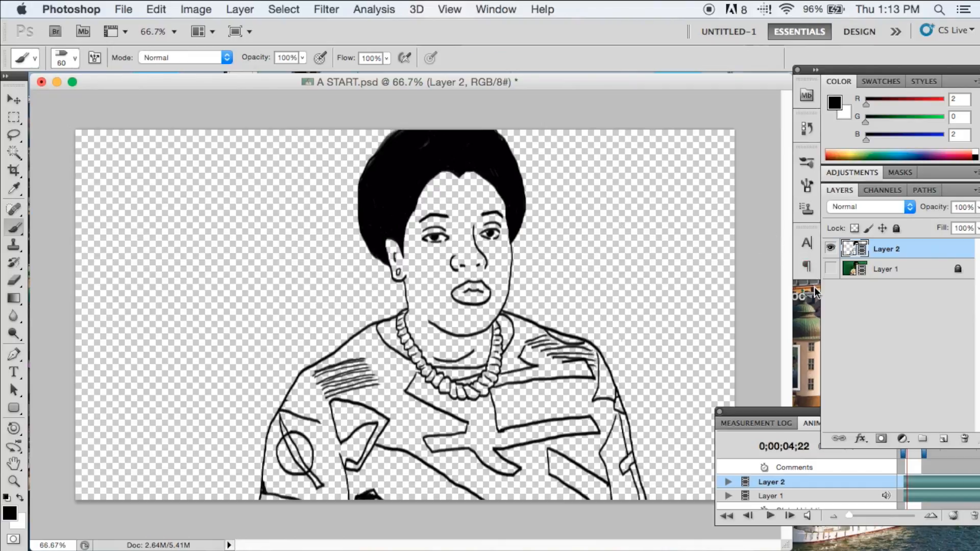
pyautogui.click(831, 269)
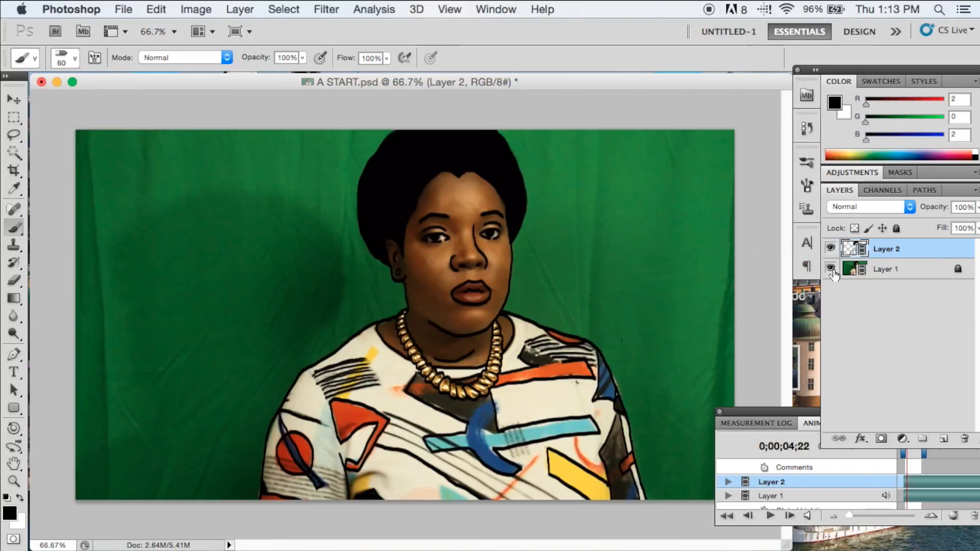
pyautogui.click(832, 269)
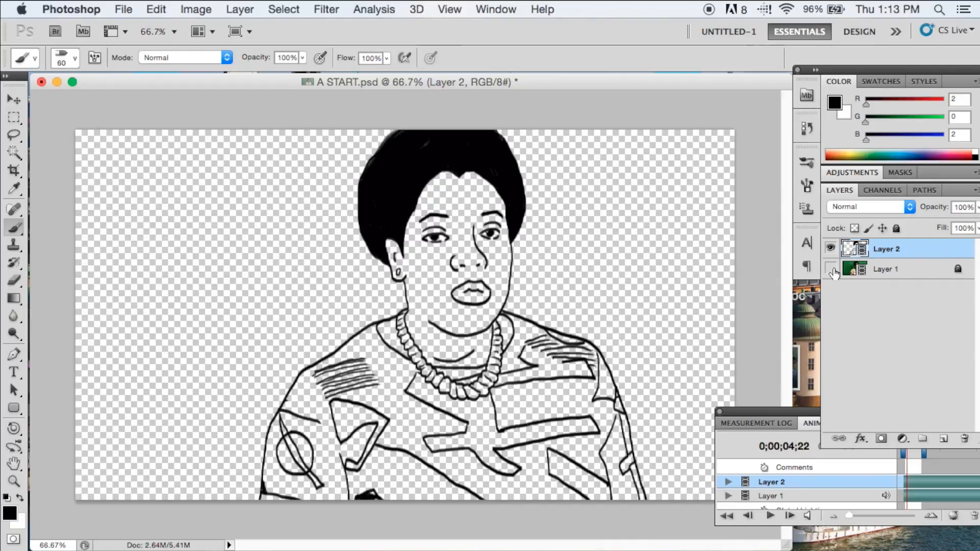
pyautogui.click(831, 269)
pyautogui.click(831, 269)
# Bring the animation timeline into view, zoom it out, and play the Layer 2 drawings from 0;00;02;23
pyautogui.moveTo(791, 415); pyautogui.dragTo(731, 449)
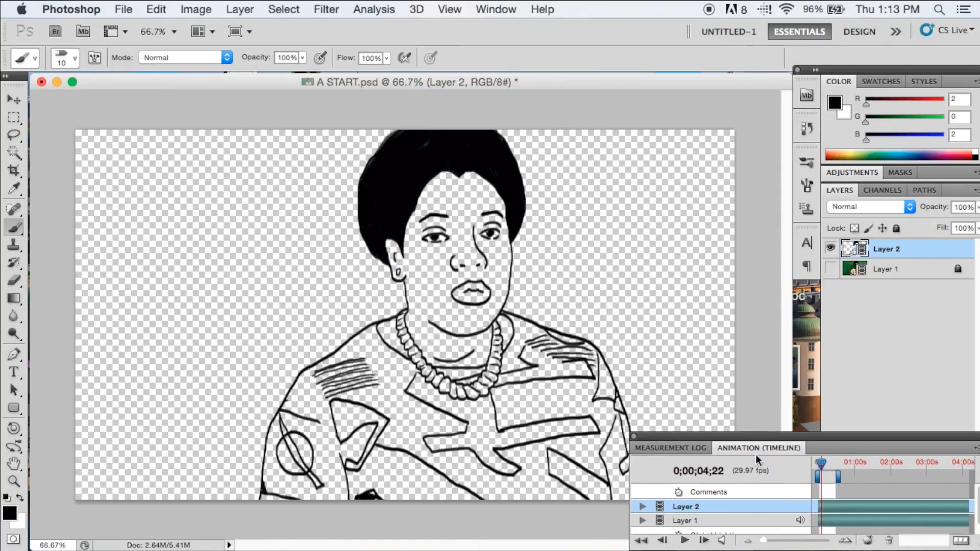
pyautogui.moveTo(764, 540); pyautogui.dragTo(771, 539)
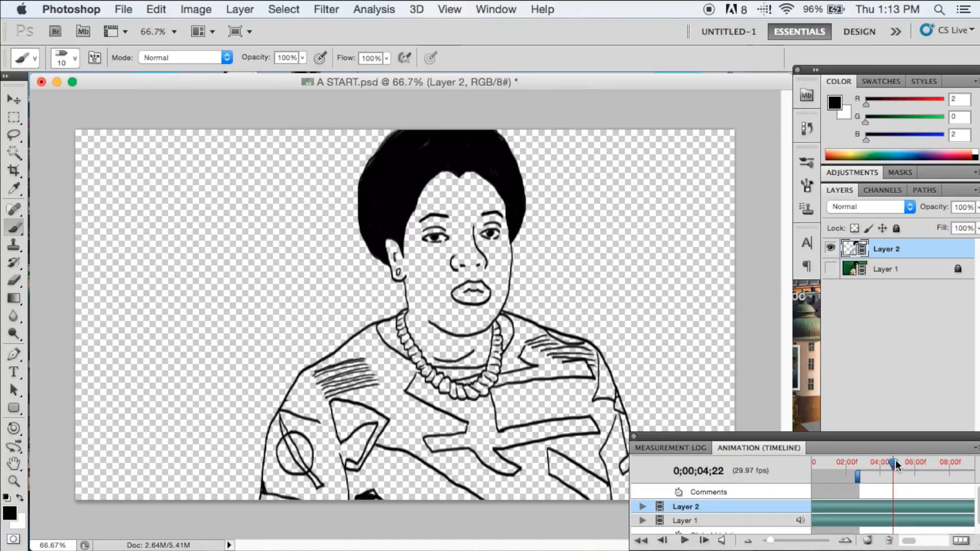
pyautogui.click(831, 248)
pyautogui.moveTo(893, 463); pyautogui.dragTo(859, 462)
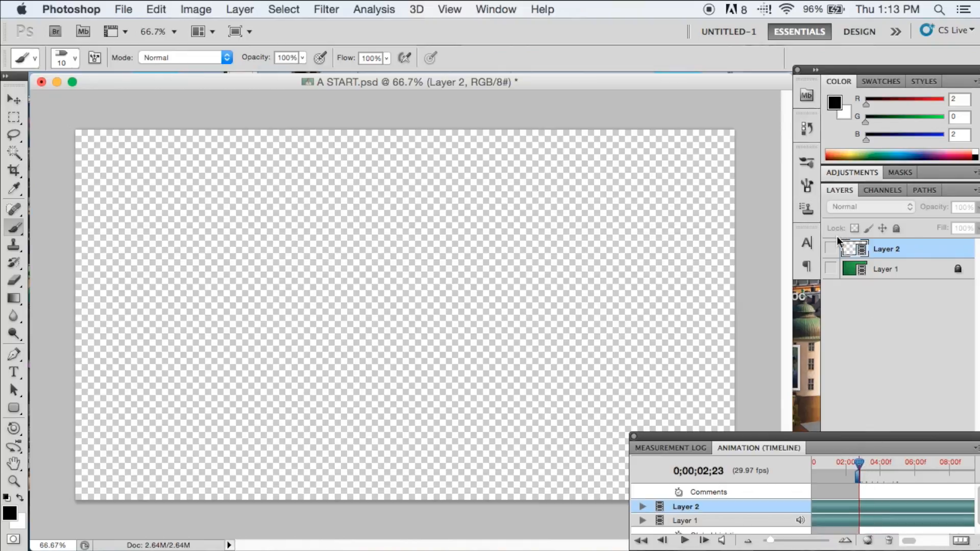
pyautogui.click(831, 248)
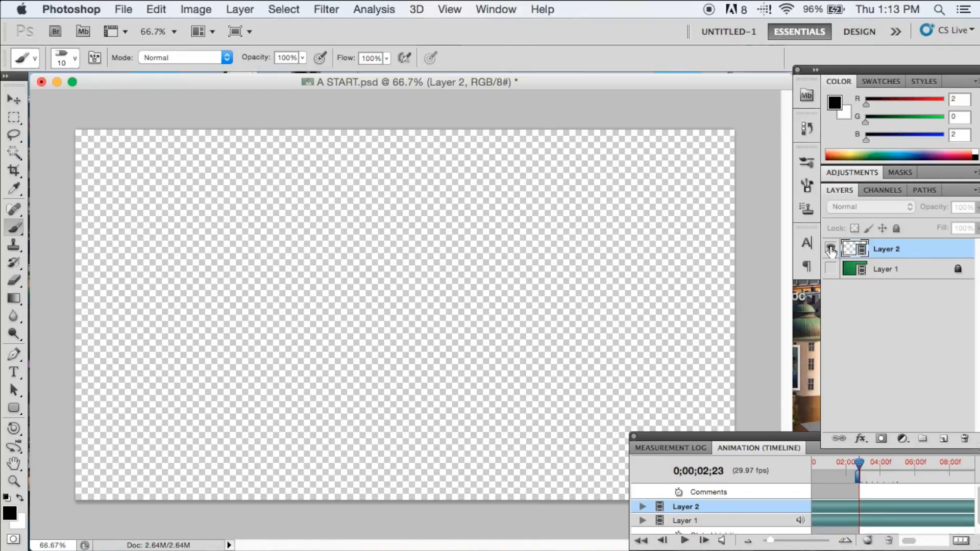
pyautogui.click(685, 541)
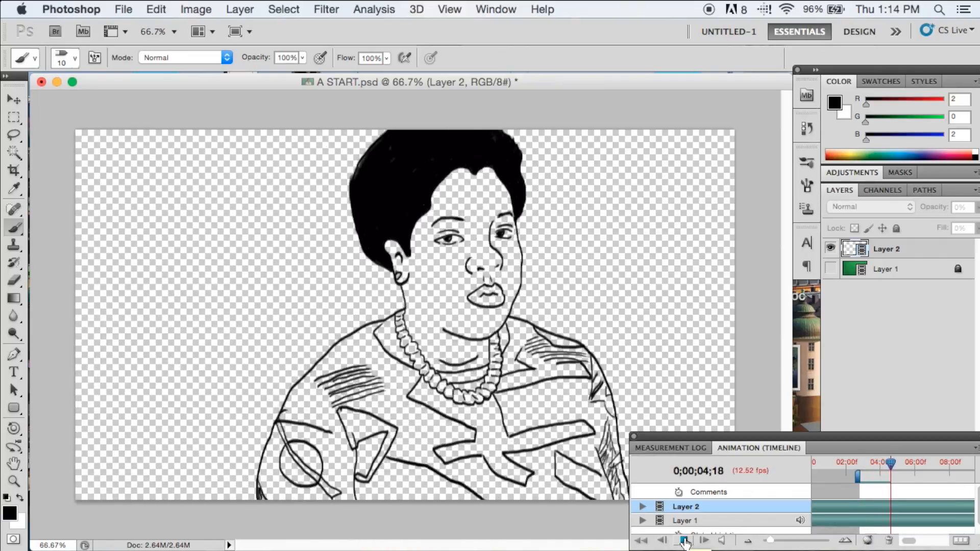
pyautogui.click(685, 540)
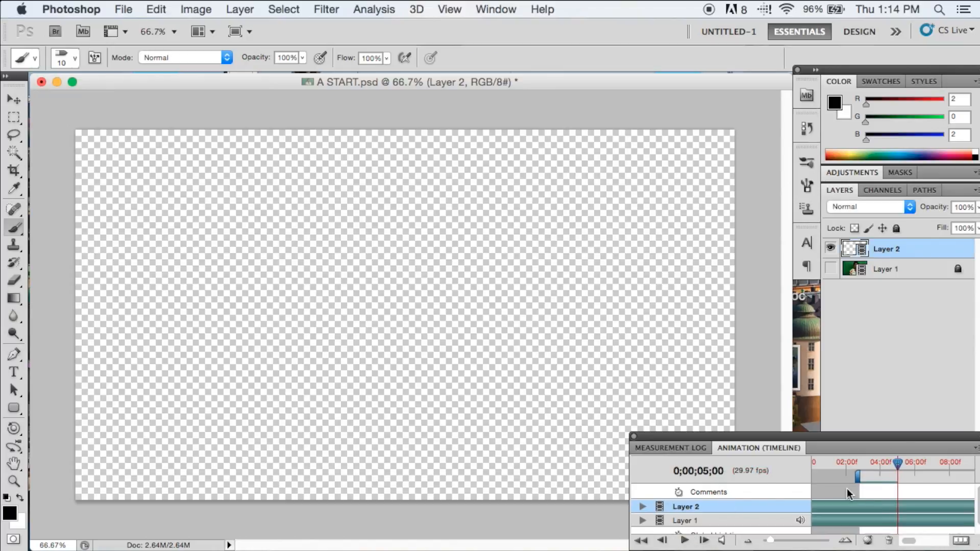
# Go back to the last drawn frame and review the Layer 2 drawings frame by frame backward to 0;00;04;04
pyautogui.moveTo(897, 465); pyautogui.dragTo(893, 462)
pyautogui.click(667, 540)
pyautogui.click(666, 540)
pyautogui.click(667, 540)
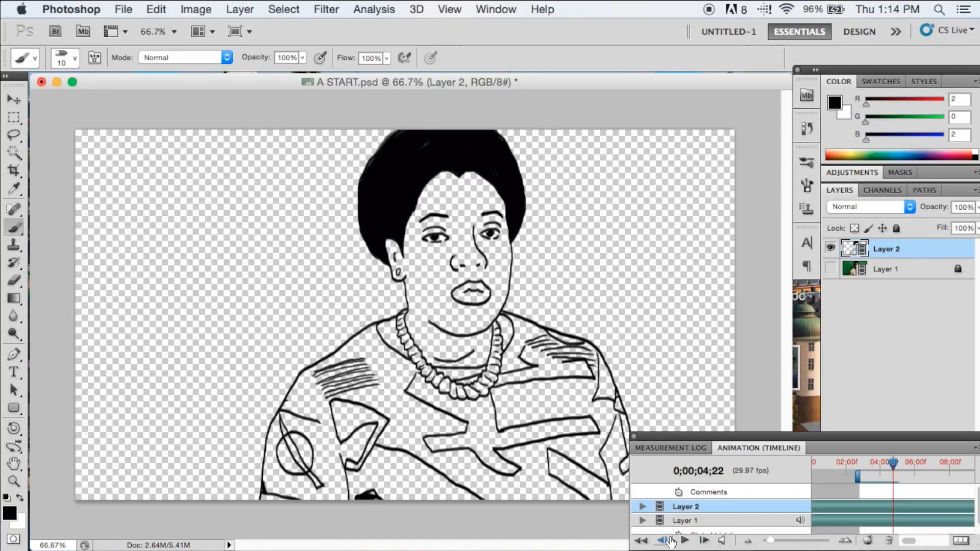
pyautogui.click(666, 540)
pyautogui.click(667, 540)
pyautogui.click(666, 540)
pyautogui.click(667, 541)
pyautogui.click(666, 540)
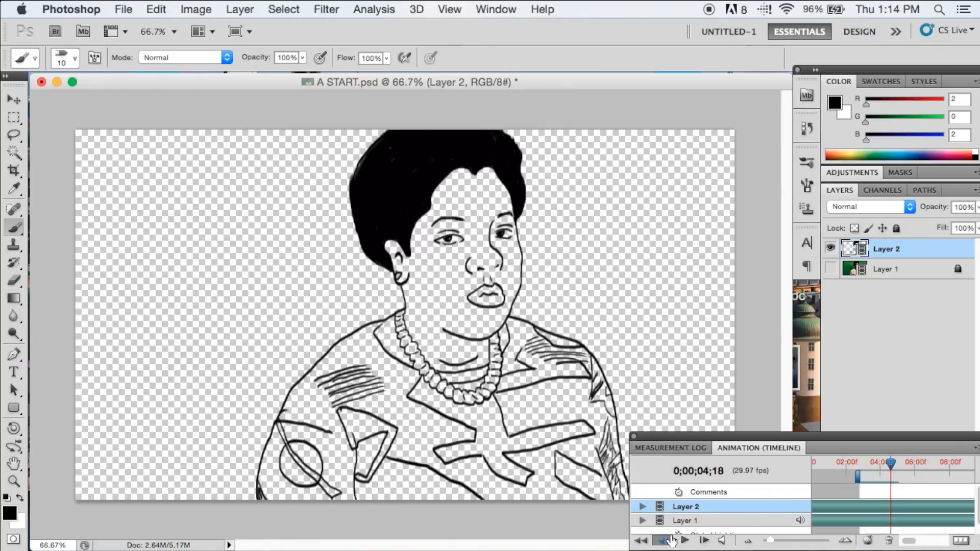
pyautogui.click(667, 540)
pyautogui.click(666, 540)
pyautogui.click(667, 541)
pyautogui.click(666, 541)
pyautogui.click(667, 540)
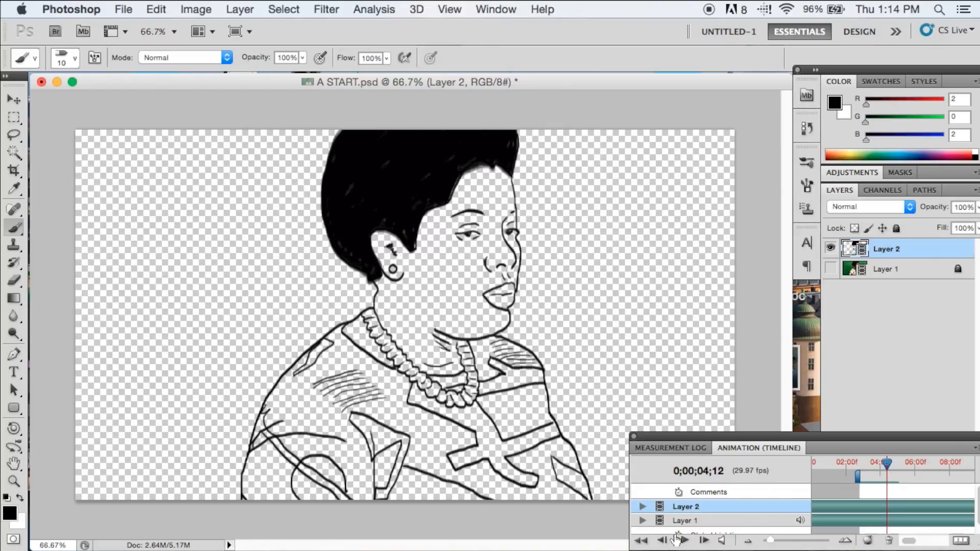
pyautogui.click(666, 541)
pyautogui.click(667, 540)
pyautogui.click(667, 540)
pyautogui.click(666, 540)
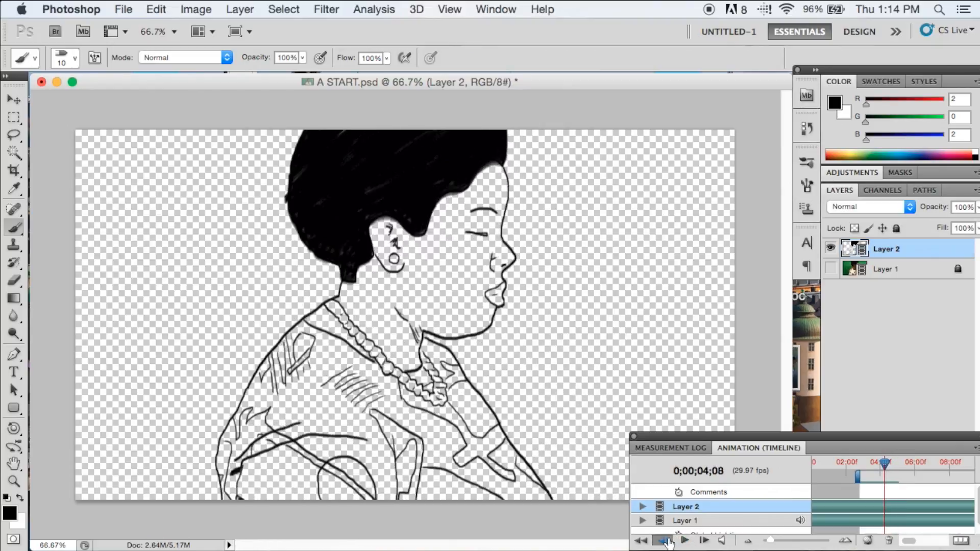
pyautogui.click(666, 541)
pyautogui.click(667, 541)
pyautogui.click(666, 540)
pyautogui.click(667, 540)
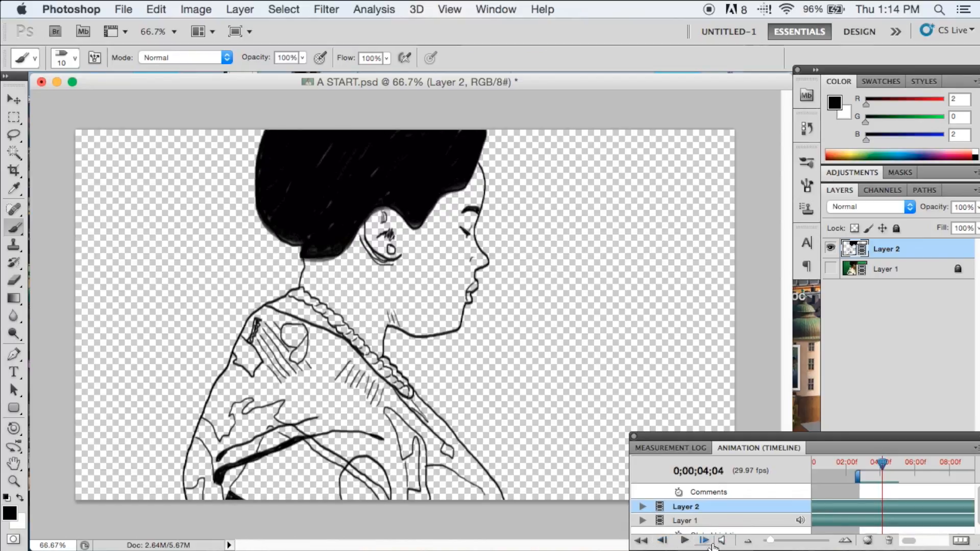
# Review the drawings frame by frame forward to 0;00;04;22 and compare that frame with the Layer 1 footage
pyautogui.click(709, 543)
pyautogui.click(709, 543)
pyautogui.click(709, 542)
pyautogui.click(709, 542)
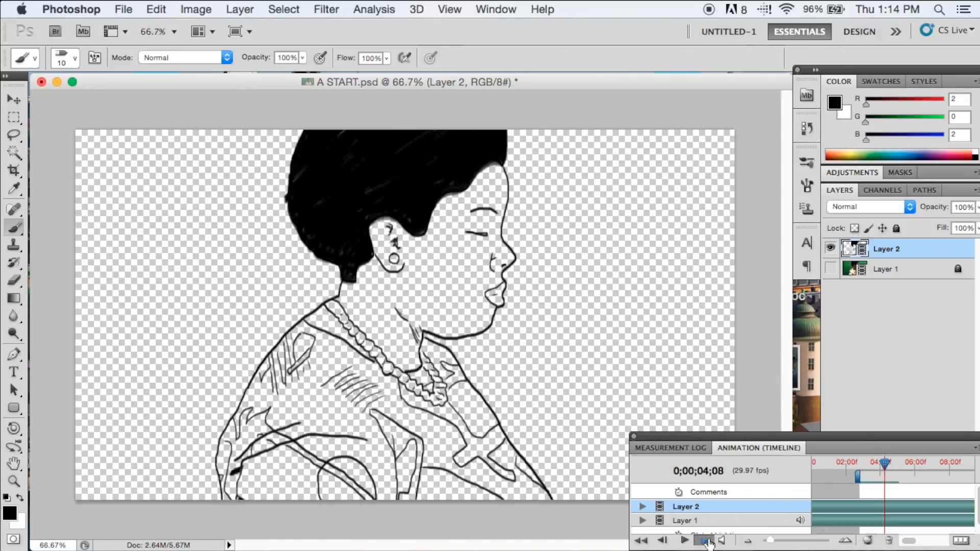
pyautogui.click(708, 542)
pyautogui.click(709, 542)
pyautogui.click(709, 542)
pyautogui.click(709, 543)
pyautogui.click(709, 542)
pyautogui.click(709, 542)
pyautogui.click(709, 542)
pyautogui.click(709, 542)
pyautogui.click(708, 543)
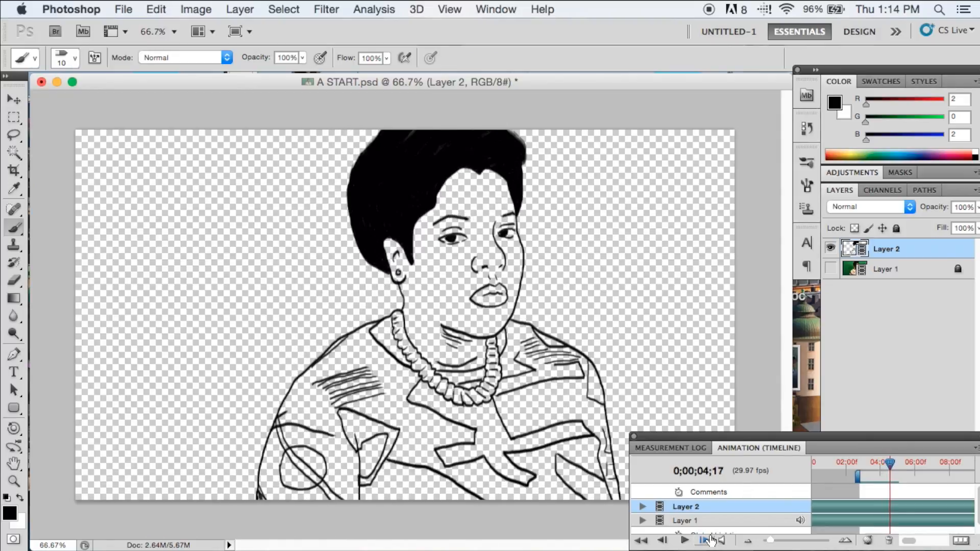
pyautogui.click(709, 543)
pyautogui.click(708, 542)
pyautogui.click(709, 542)
pyautogui.click(709, 542)
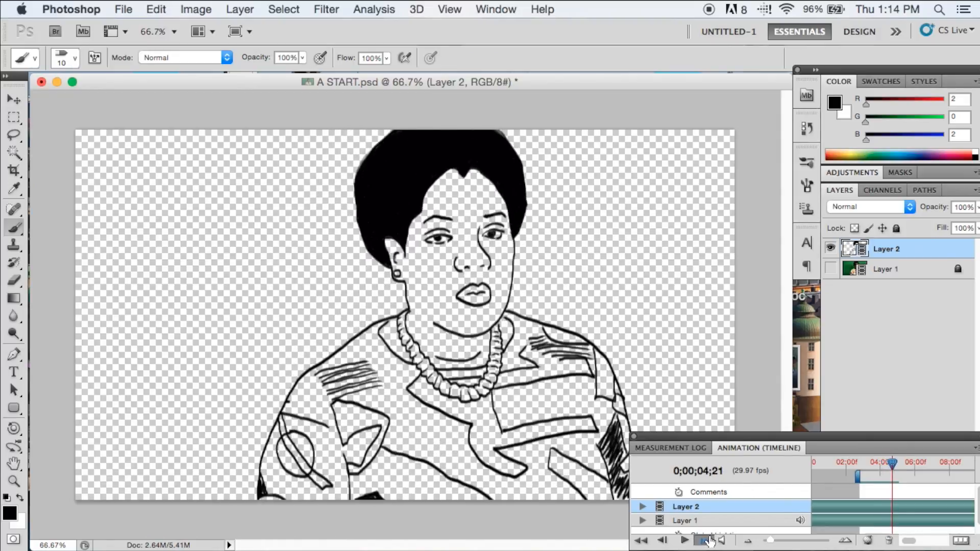
pyautogui.click(709, 542)
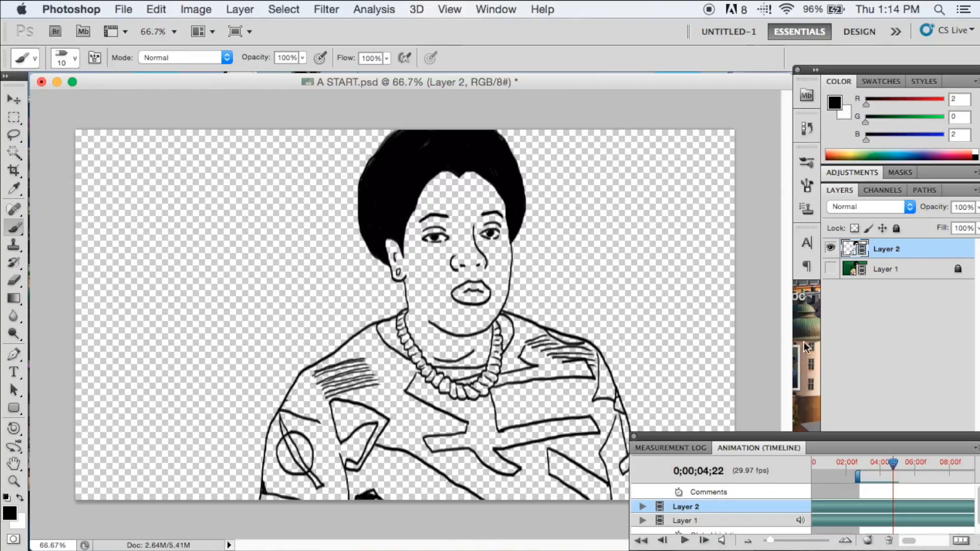
pyautogui.click(831, 270)
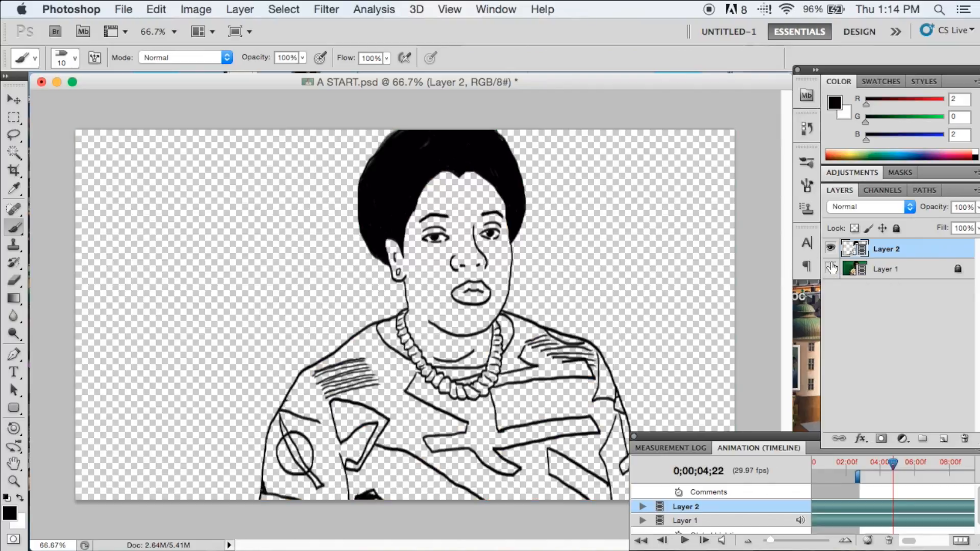
pyautogui.click(832, 270)
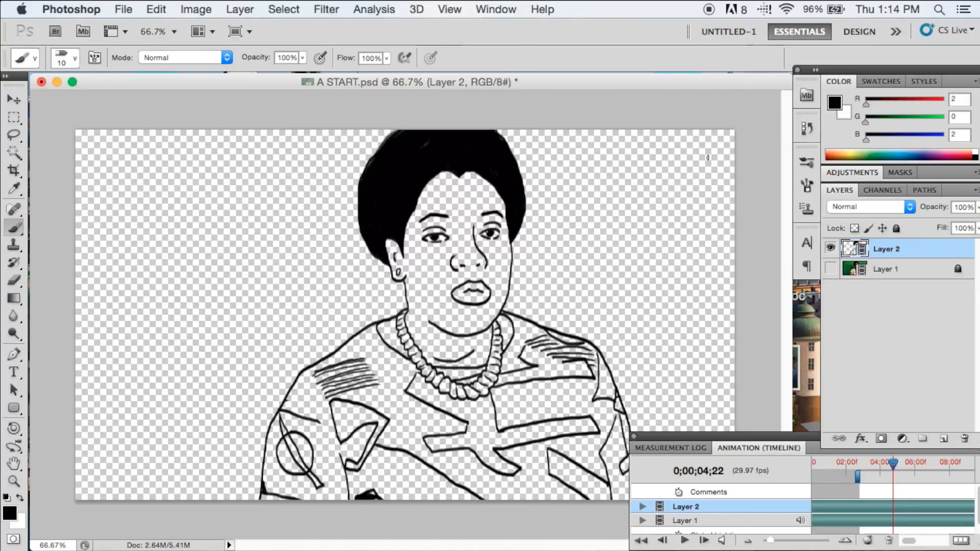